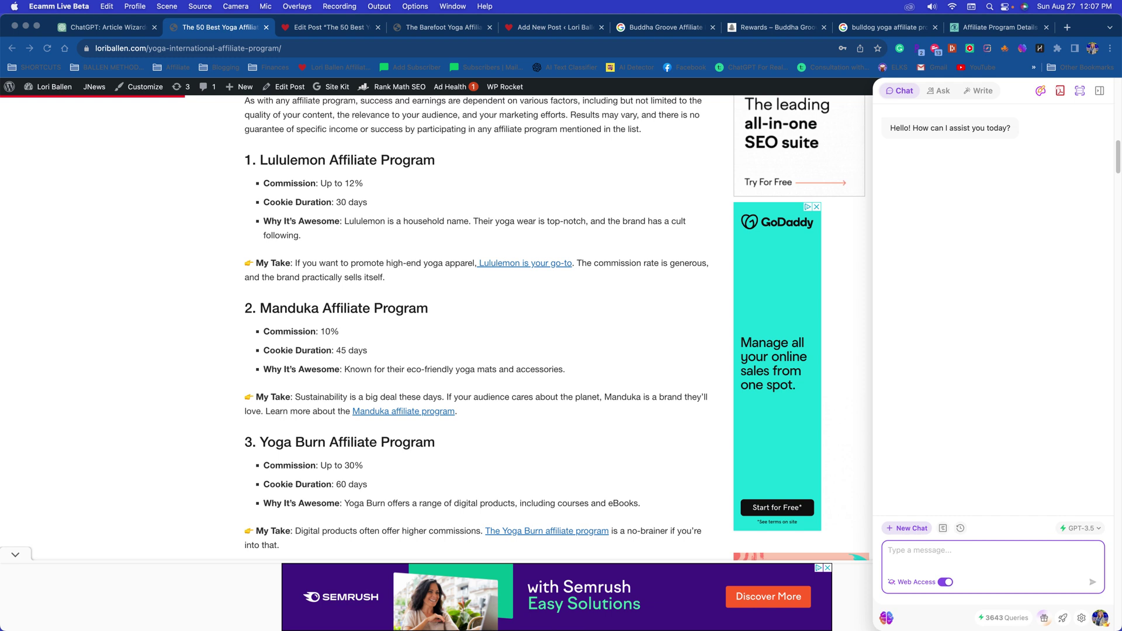
Run the saved Affiliate Article prompt in Sider on the pasted Bulldog affiliate program URL.
click(951, 526)
click(943, 528)
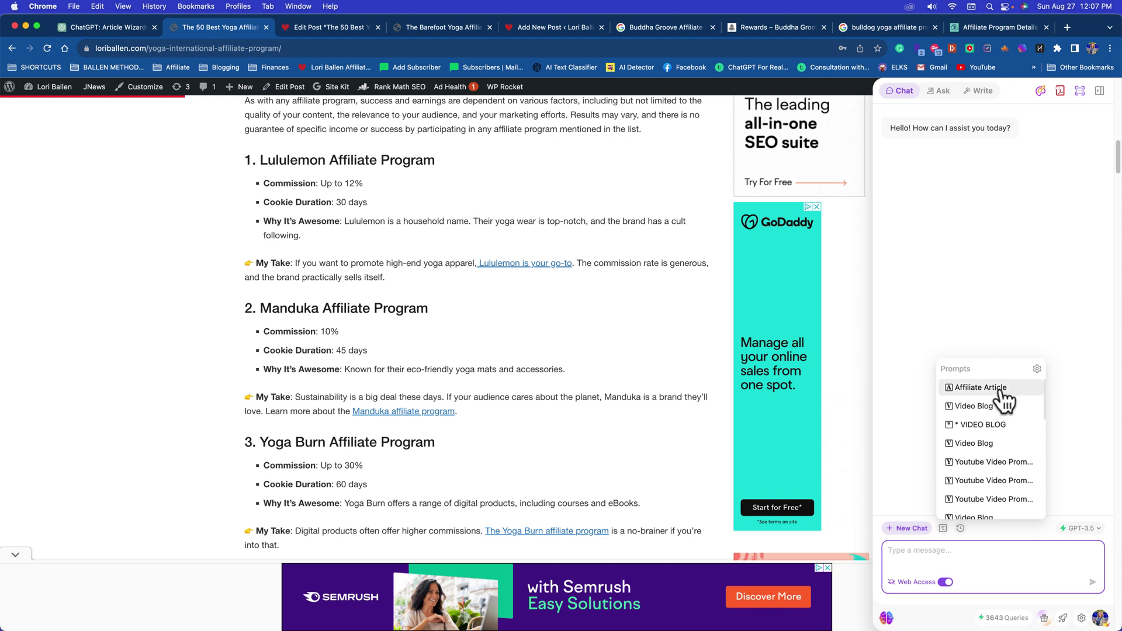
click(975, 388)
text(https://bulldogonline.com/affiliate-program-details-2023/)
key(Return)
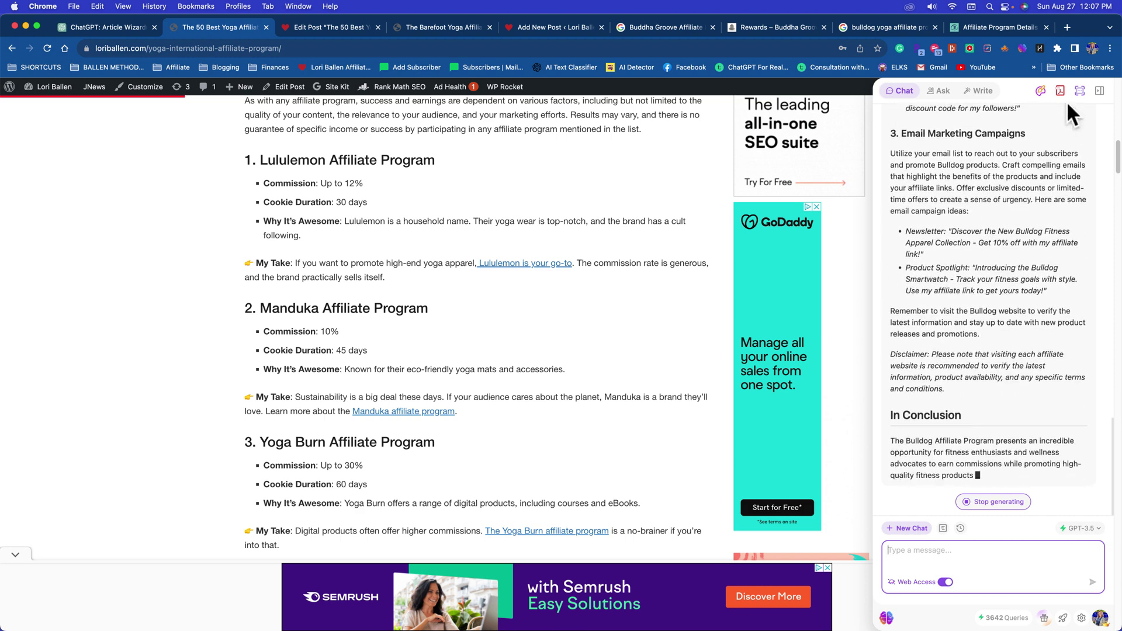
click(1101, 92)
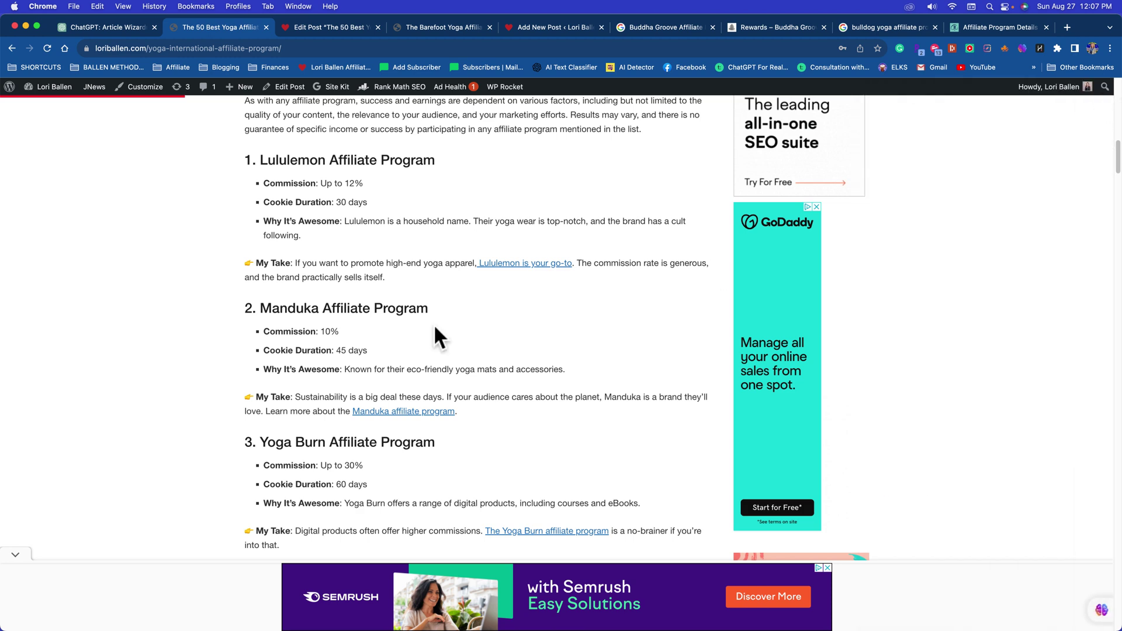
scroll(444, 304, down, 1)
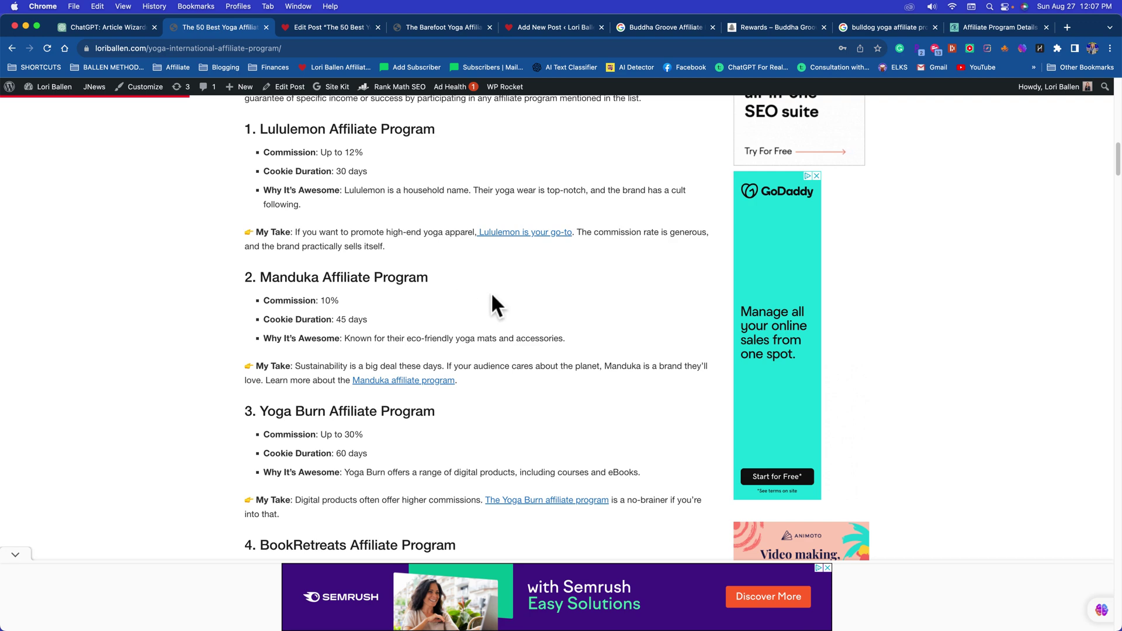
scroll(453, 321, up, 8)
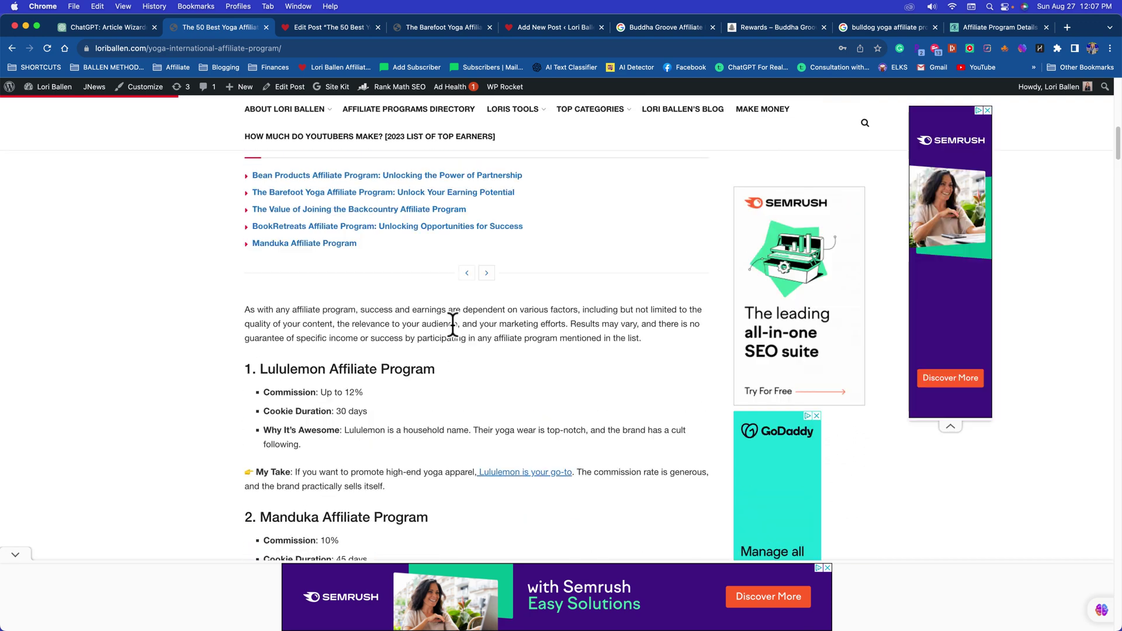
scroll(467, 327, down, 2)
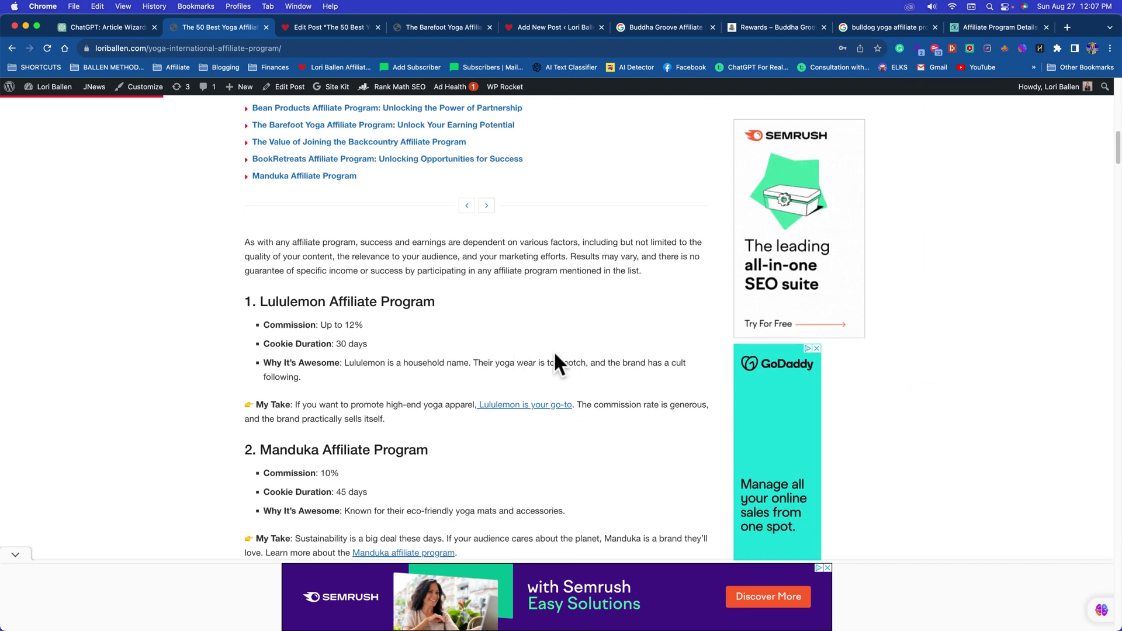
scroll(551, 349, down, 3)
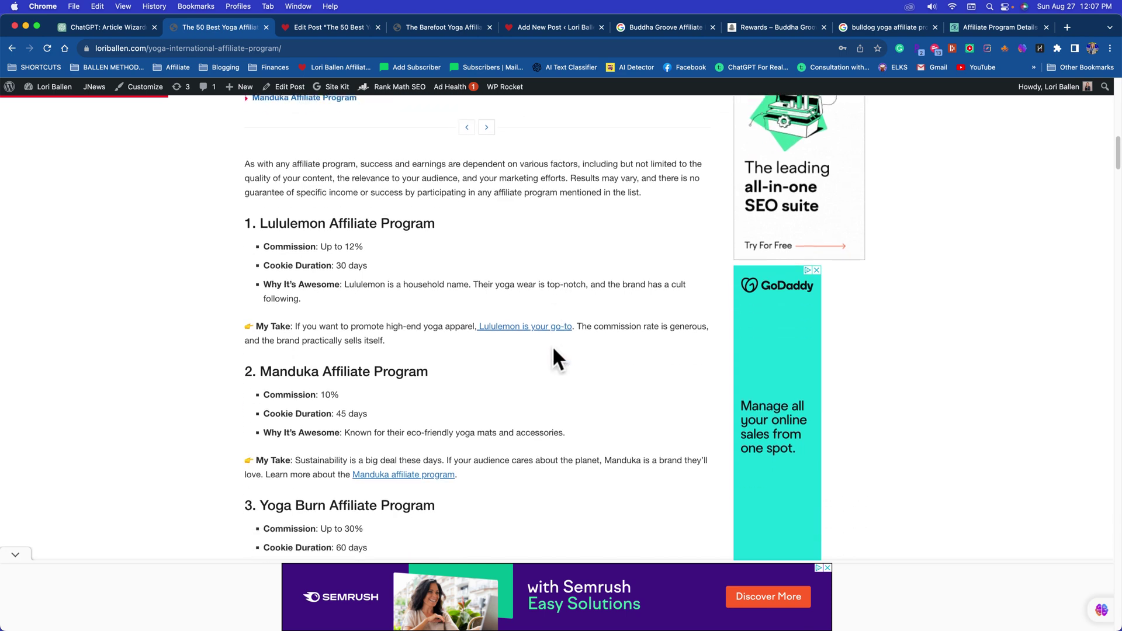
scroll(551, 323, down, 1)
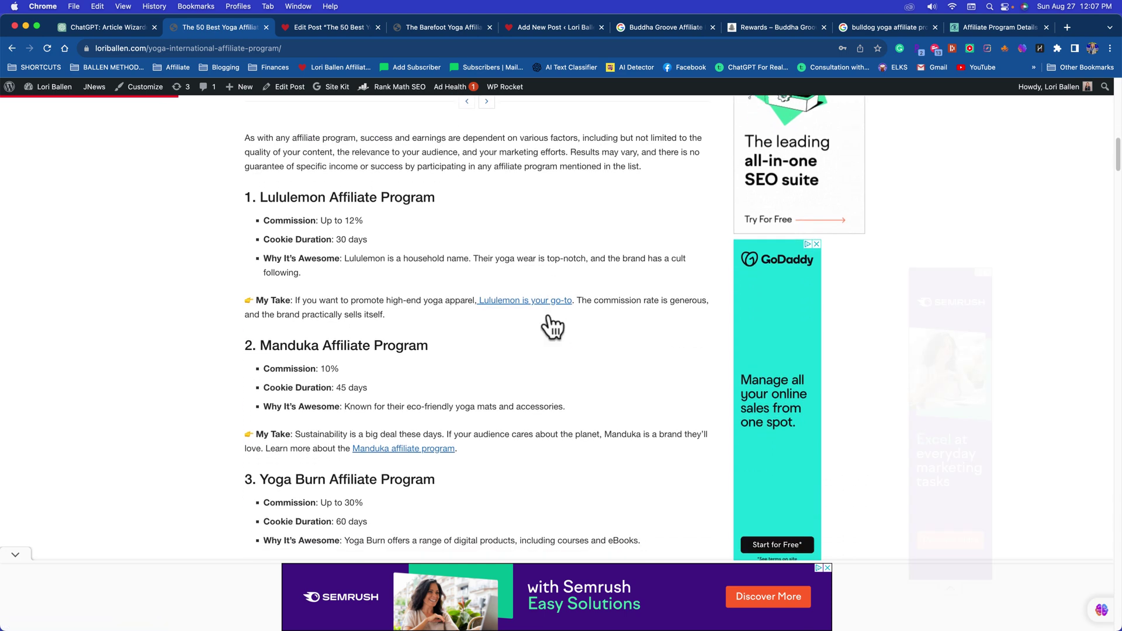
scroll(549, 316, down, 20)
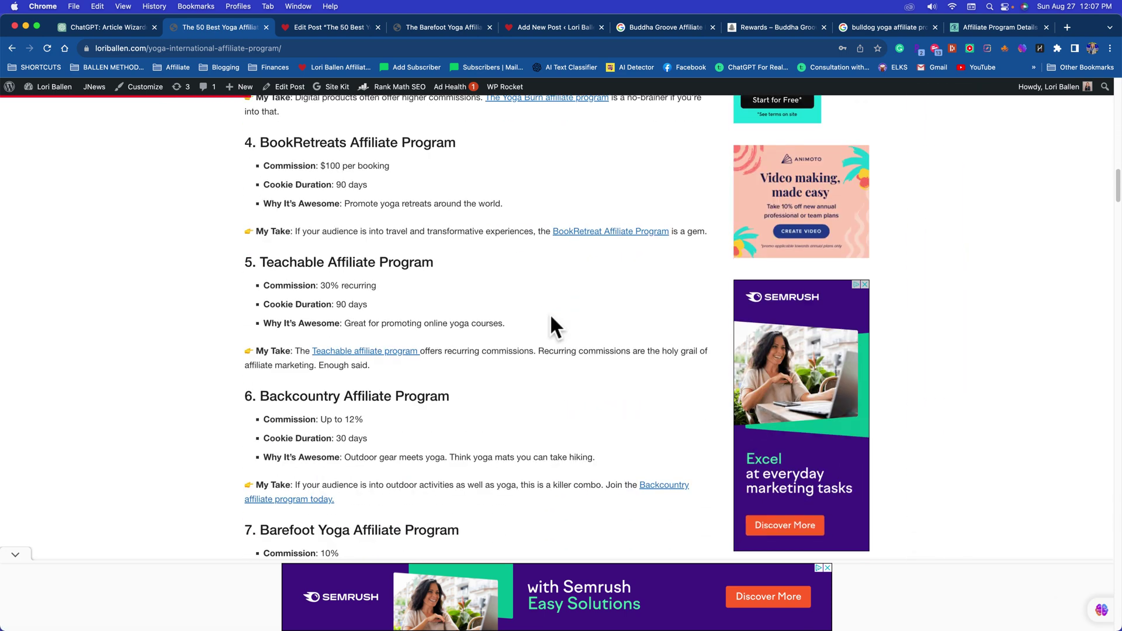
scroll(551, 318, down, 8)
scroll(551, 318, up, 10)
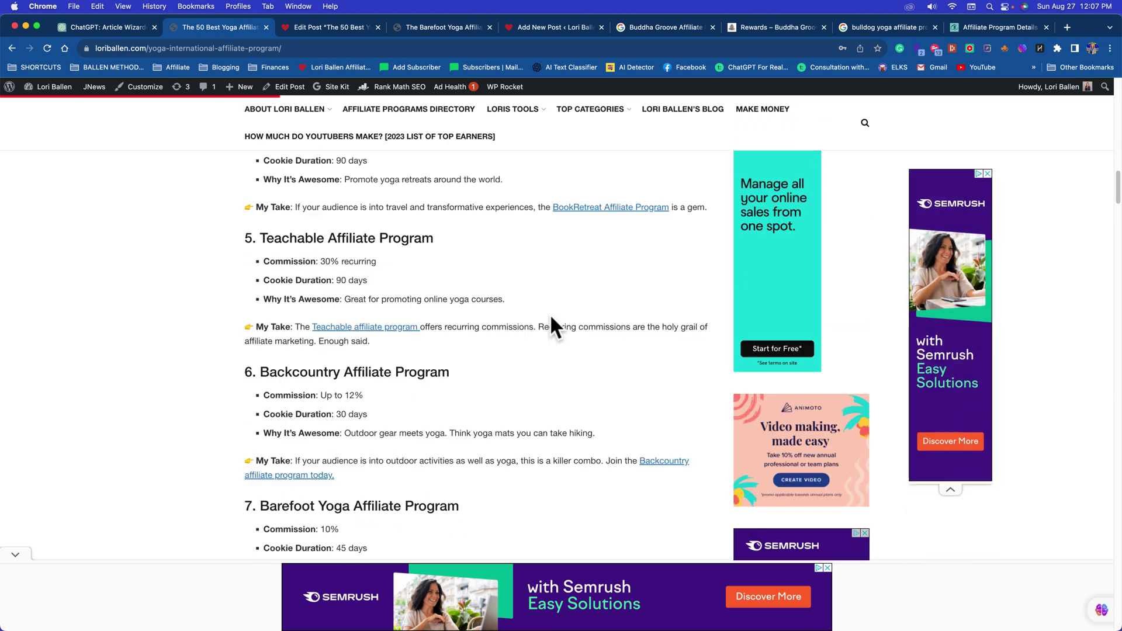
scroll(549, 315, up, 5)
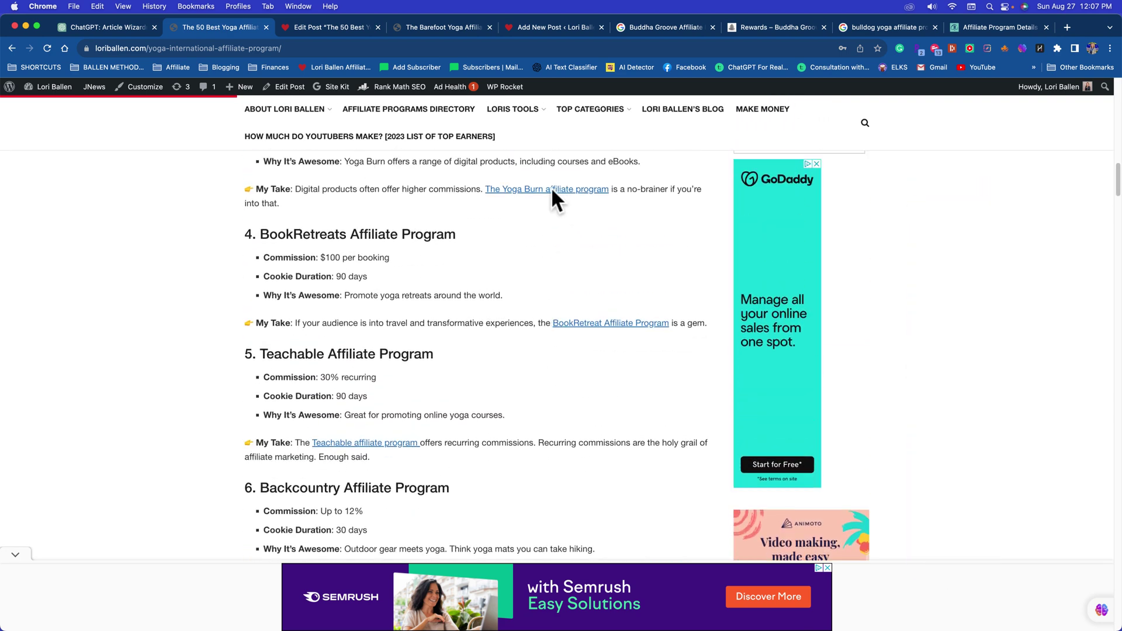
scroll(360, 235, up, 4)
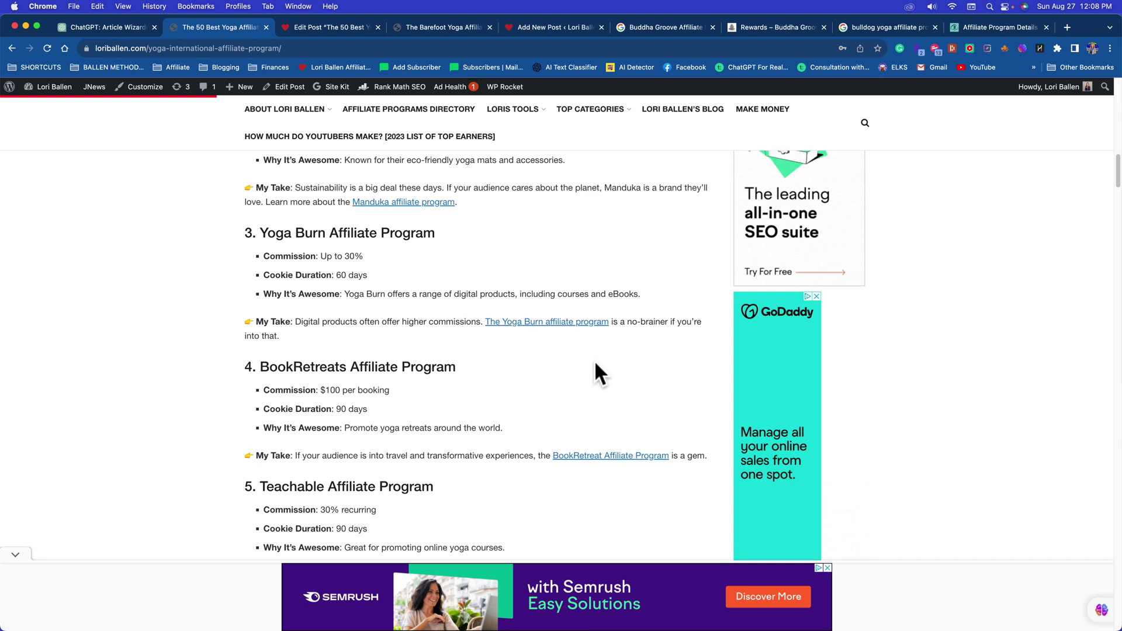
click(558, 323)
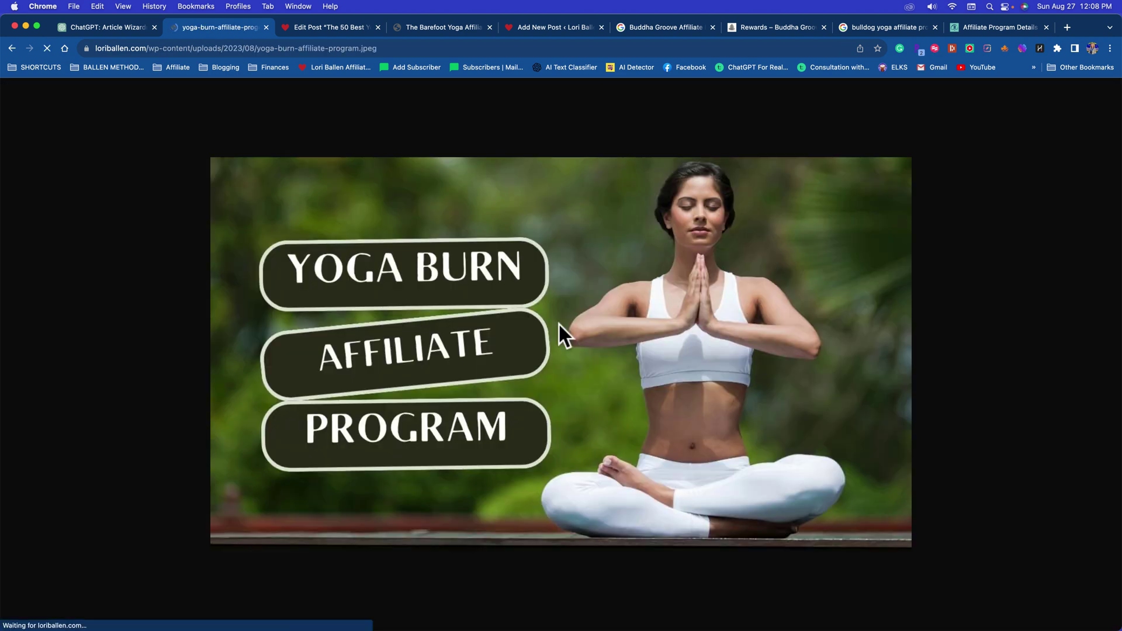
click(12, 48)
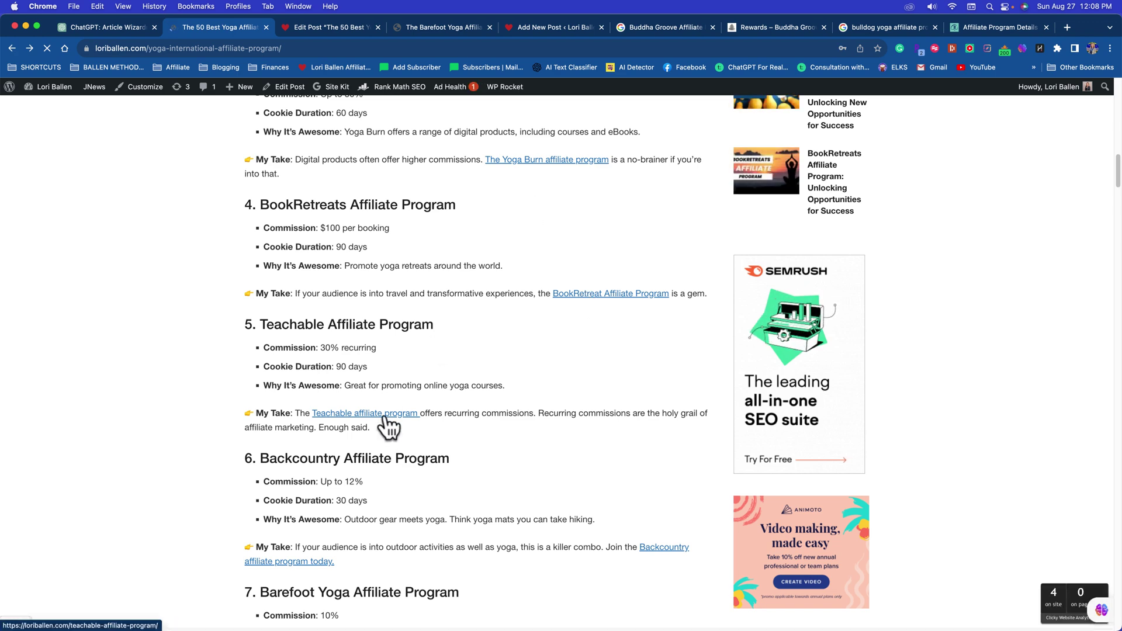
scroll(388, 462, down, 5)
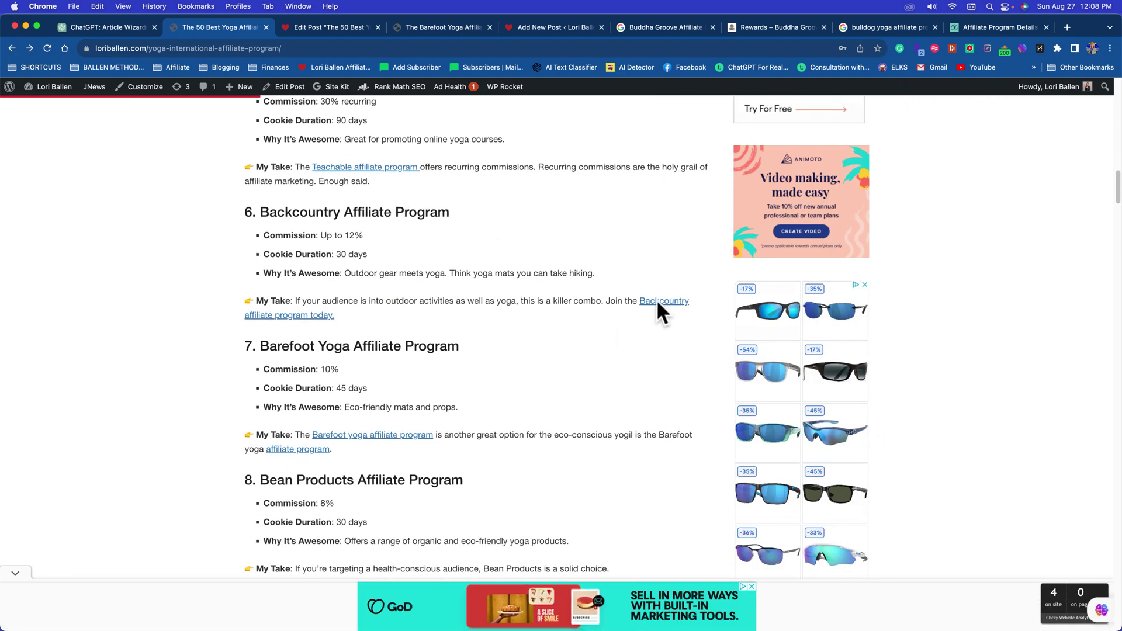
Open the Backcountry affiliate program post and read its details, such as the 8% commission and 30-day cookie.
click(657, 301)
scroll(656, 321, down, 12)
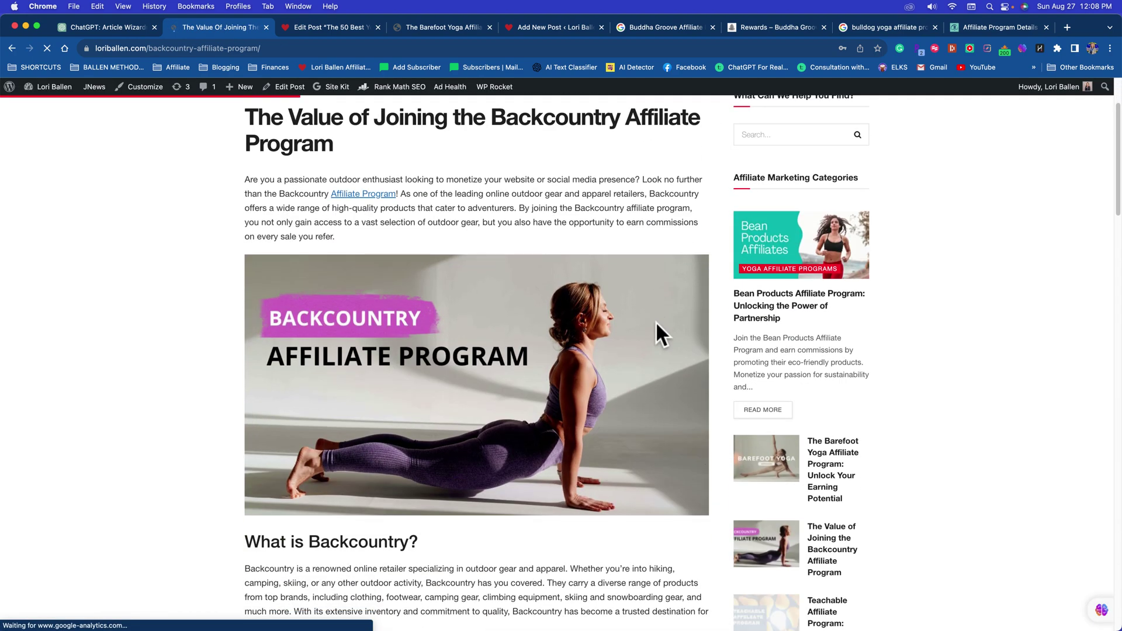
scroll(658, 330, down, 8)
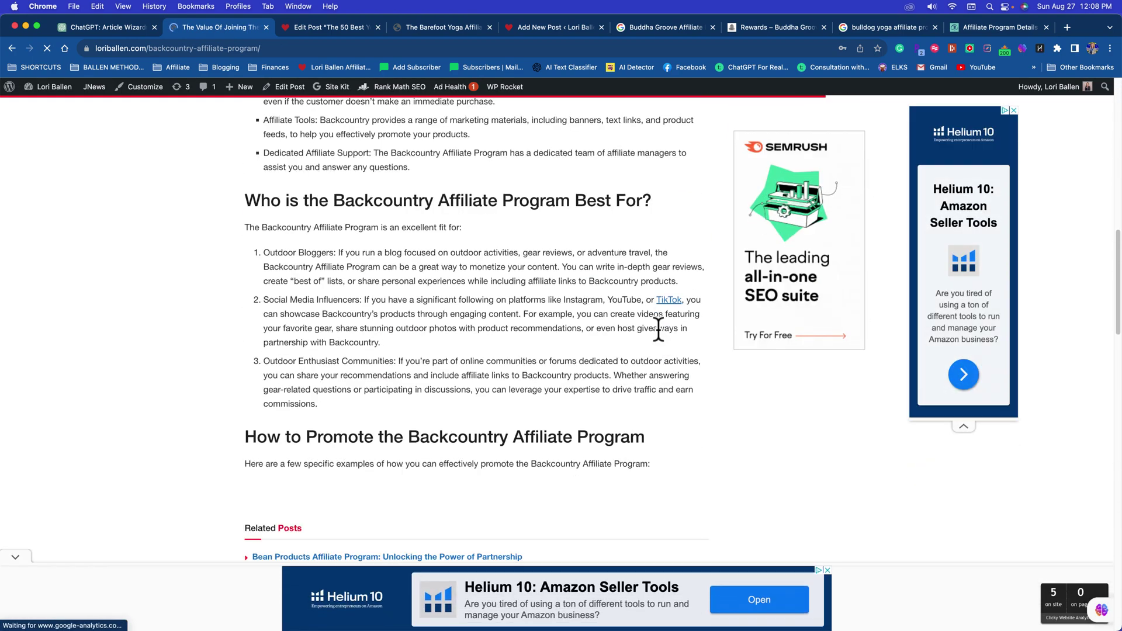
scroll(659, 333, down, 8)
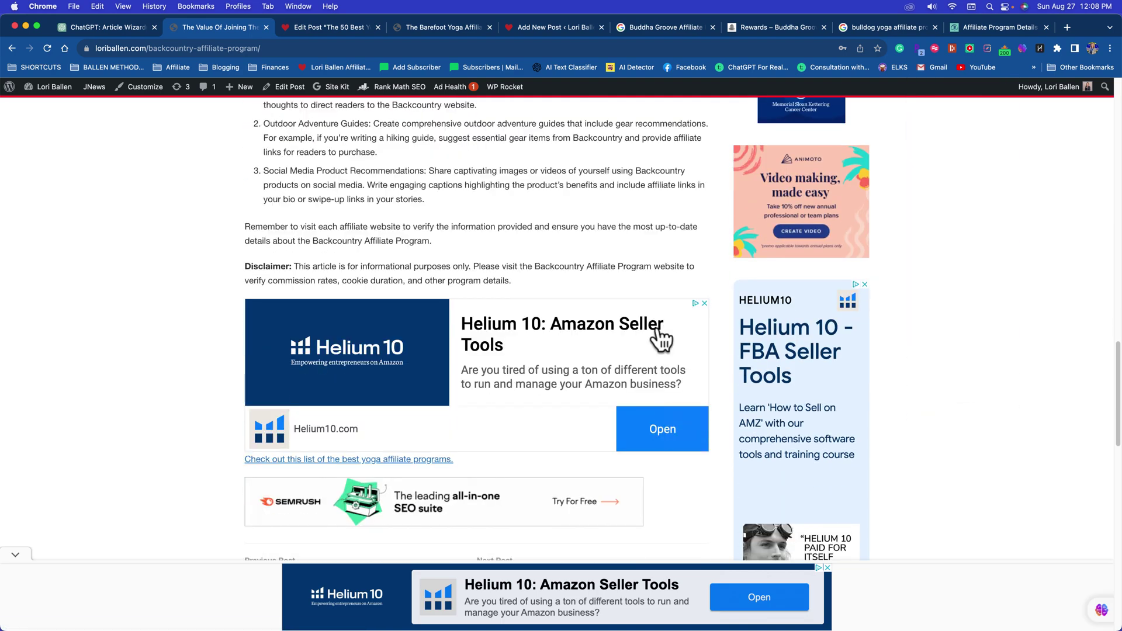
scroll(659, 339, up, 9)
scroll(657, 330, up, 12)
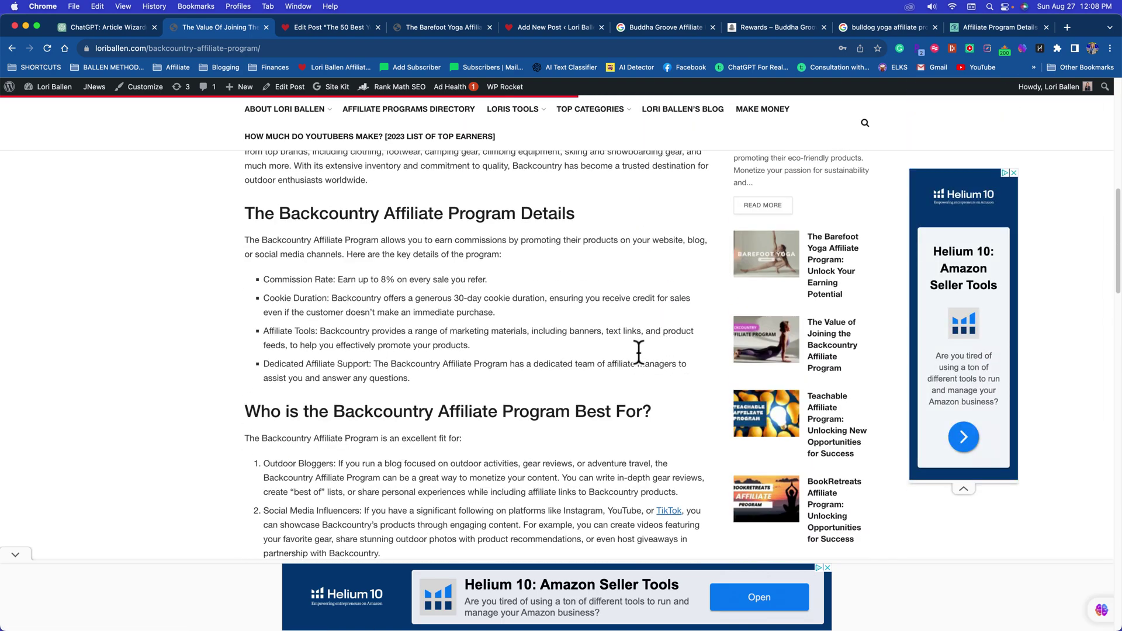
scroll(643, 333, up, 10)
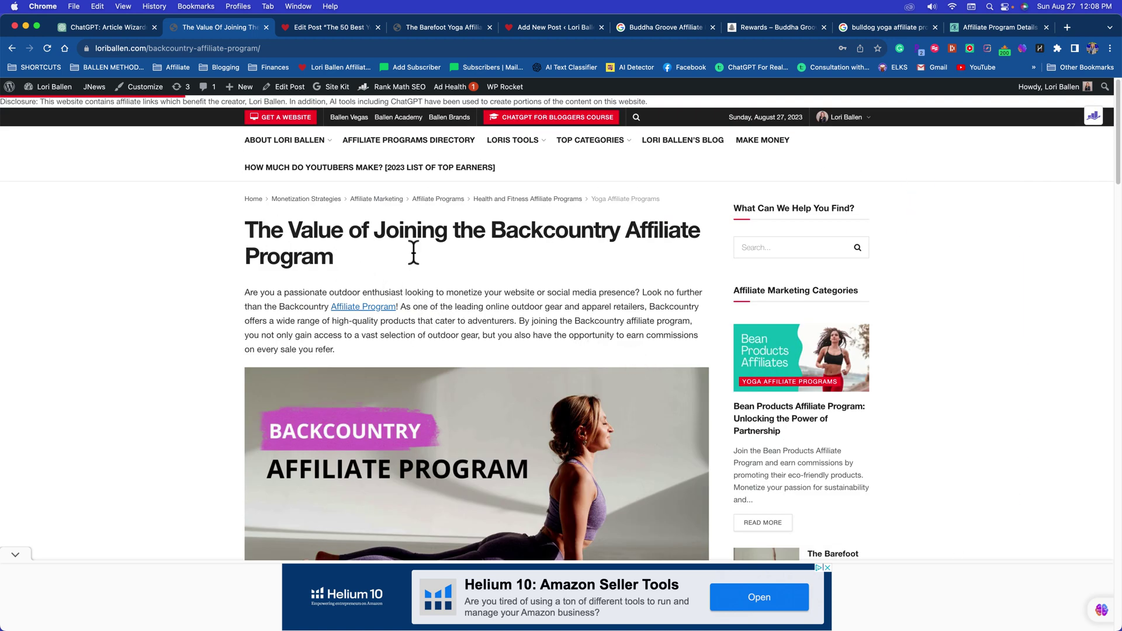
scroll(575, 247, down, 2)
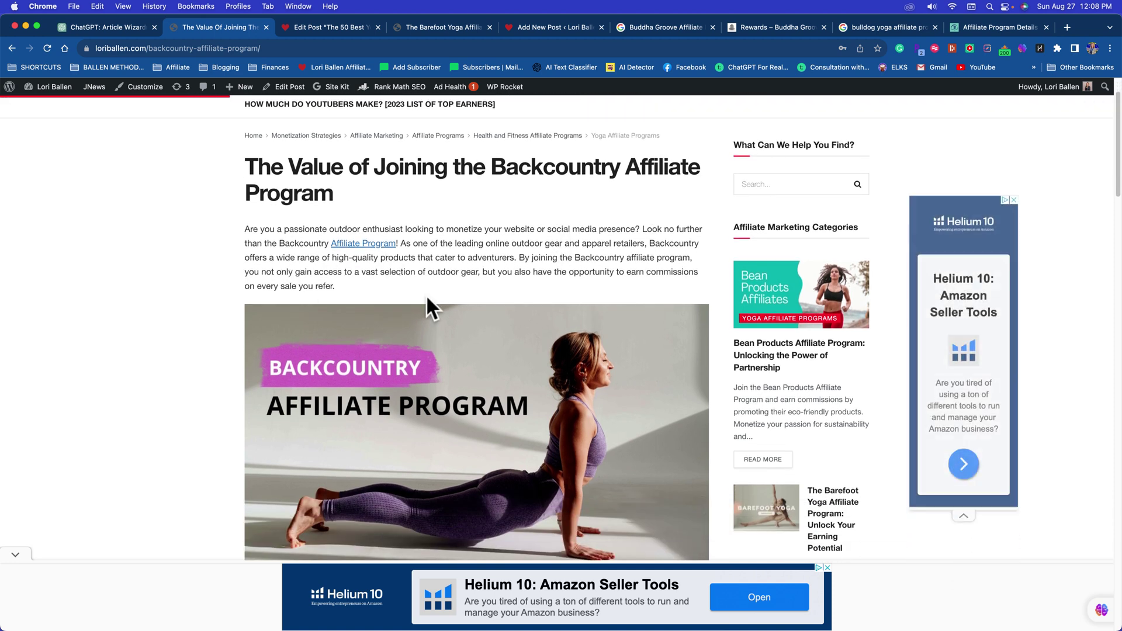
scroll(514, 247, down, 6)
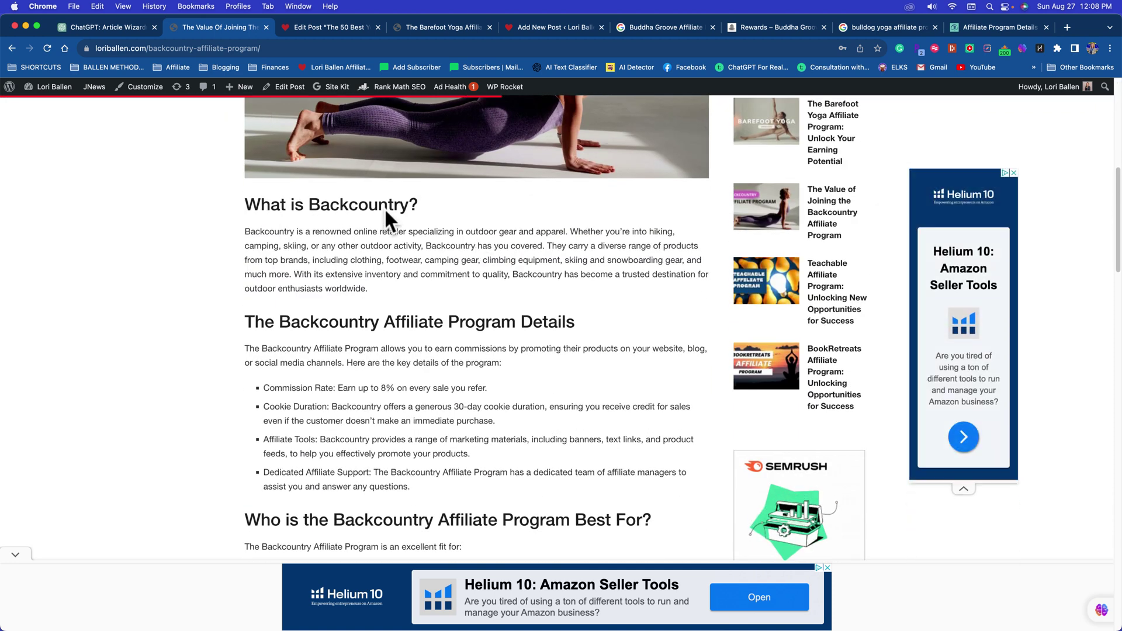
scroll(444, 209, down, 2)
scroll(443, 208, down, 1)
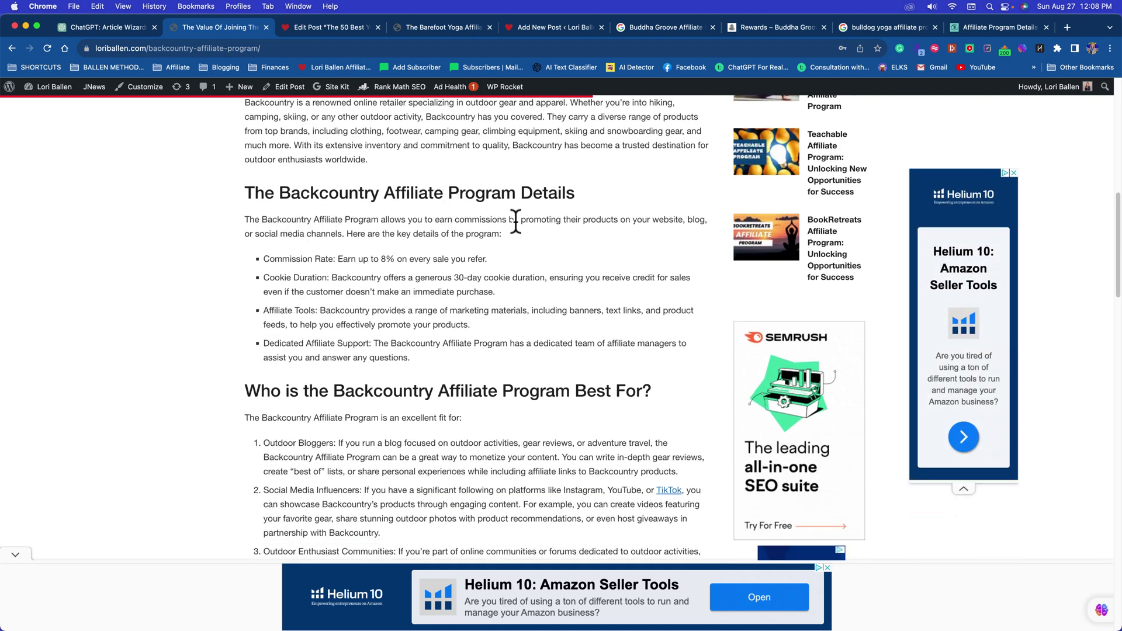
scroll(575, 199, down, 3)
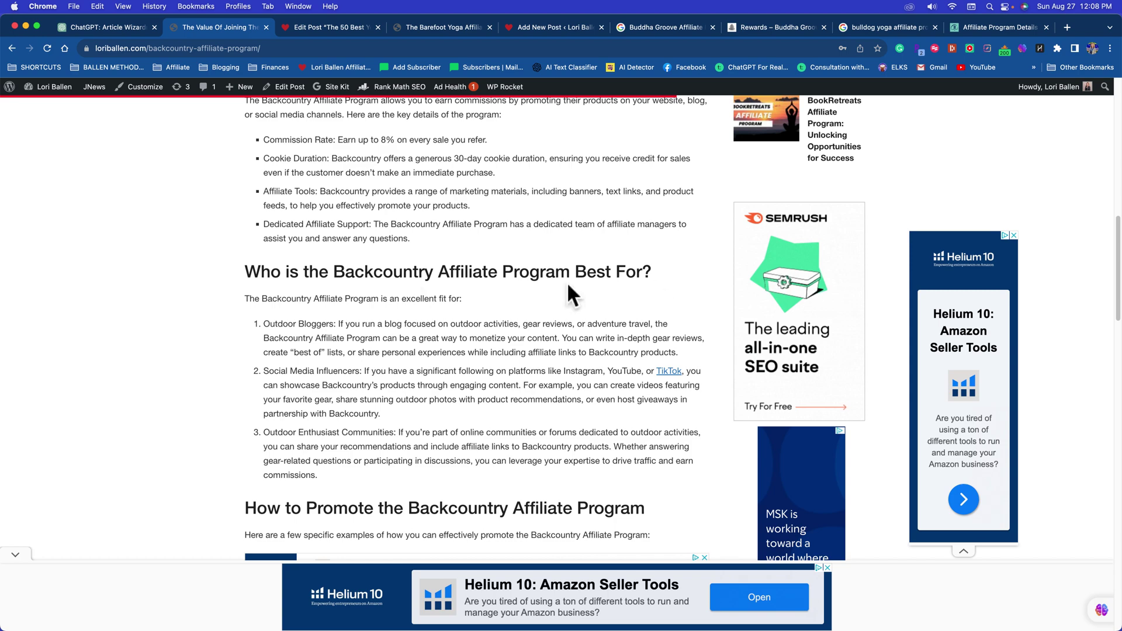
scroll(541, 299, down, 5)
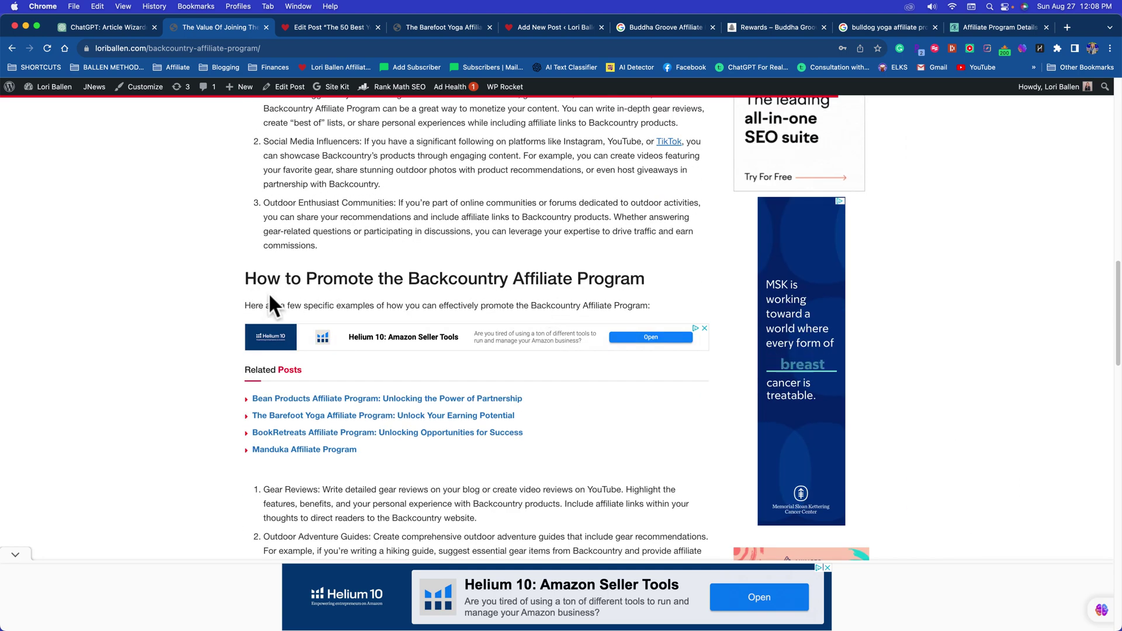
scroll(270, 292, down, 5)
scroll(611, 295, down, 5)
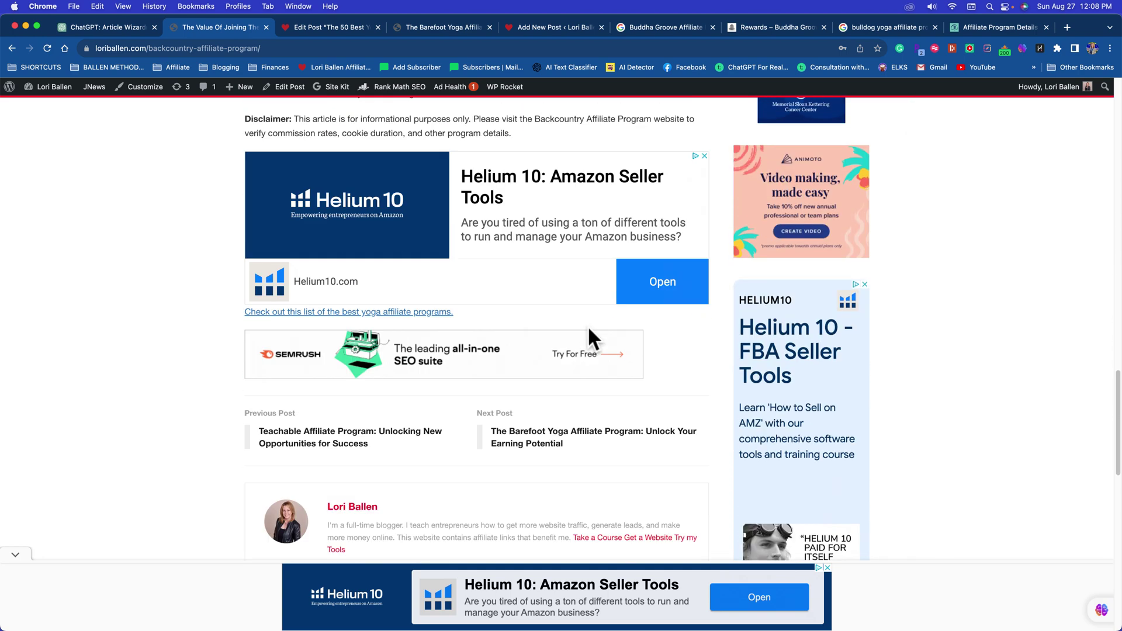
scroll(593, 338, up, 15)
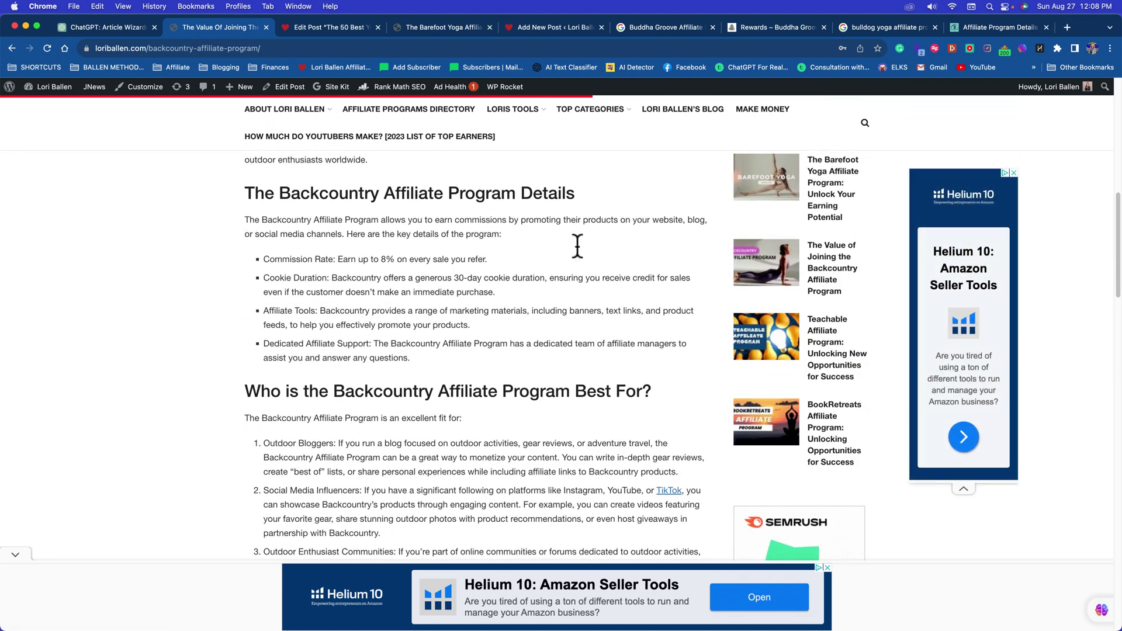
In the yoga post, accept the correction to 'Bulldog Yoga Affiliate Program' for heading 13 and select the heading.
click(322, 29)
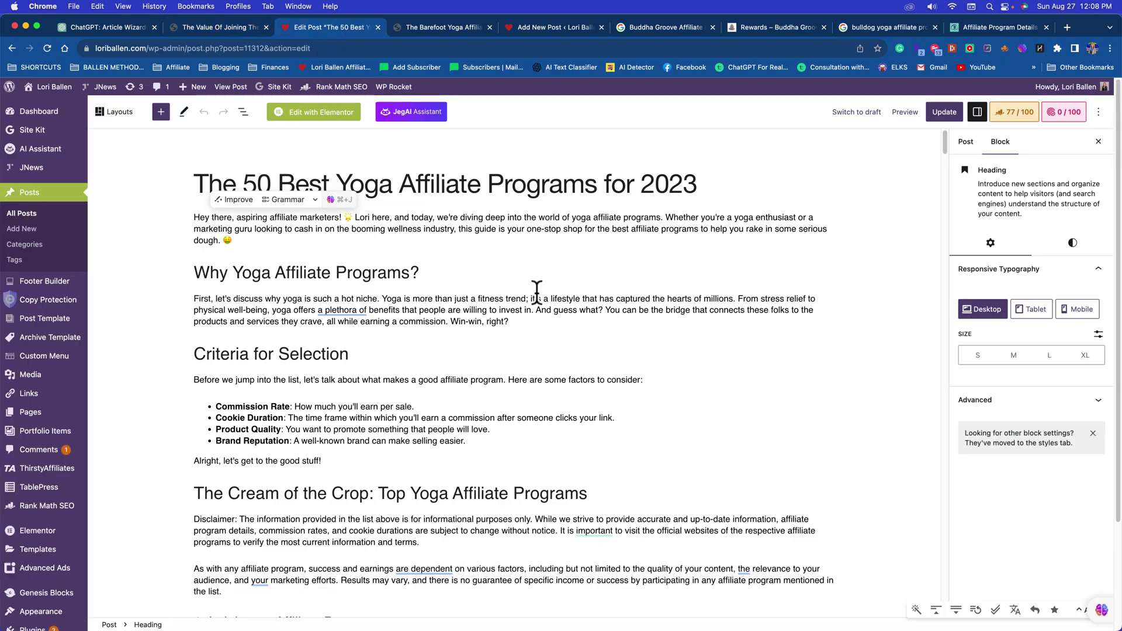
scroll(538, 290, down, 5)
scroll(551, 313, down, 20)
scroll(551, 310, down, 8)
scroll(551, 305, down, 7)
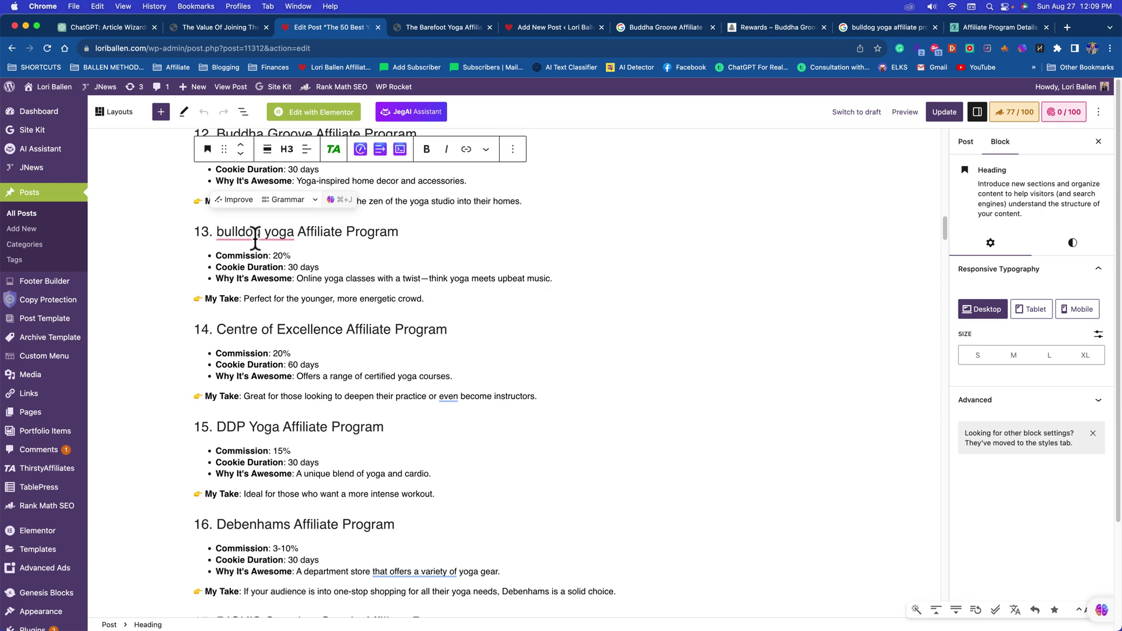
click(230, 233)
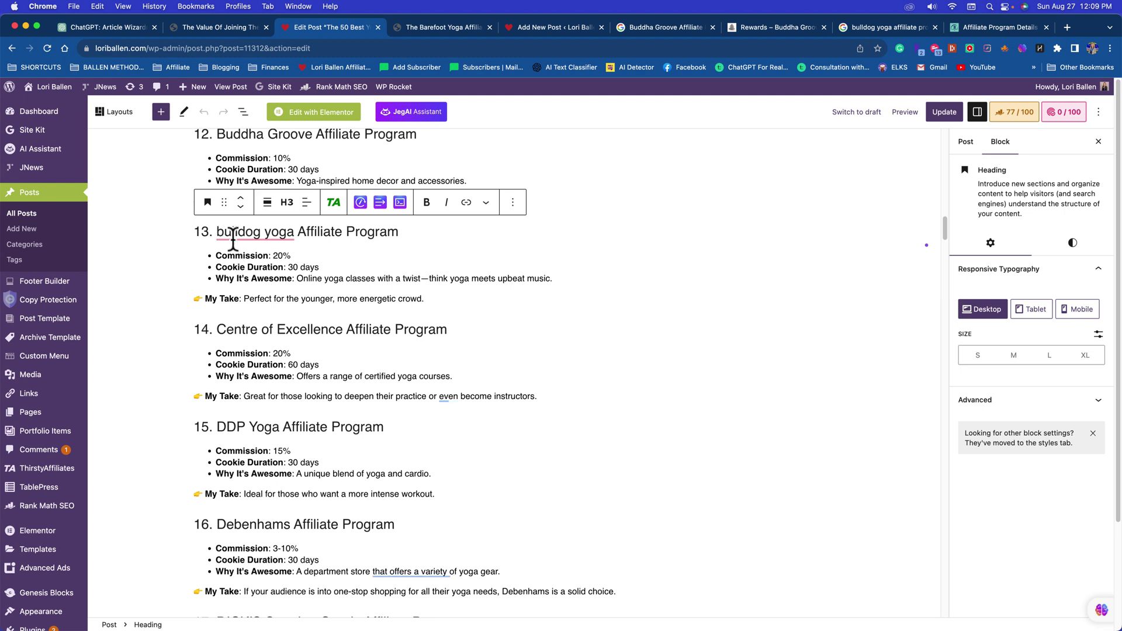
click(243, 237)
click(243, 265)
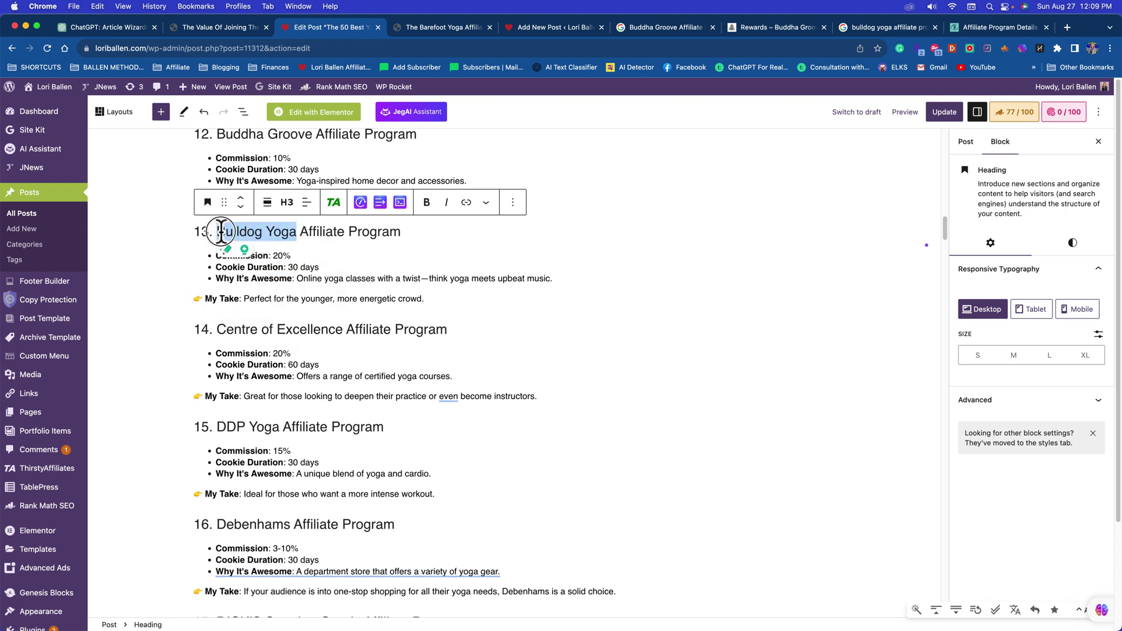
click(412, 250)
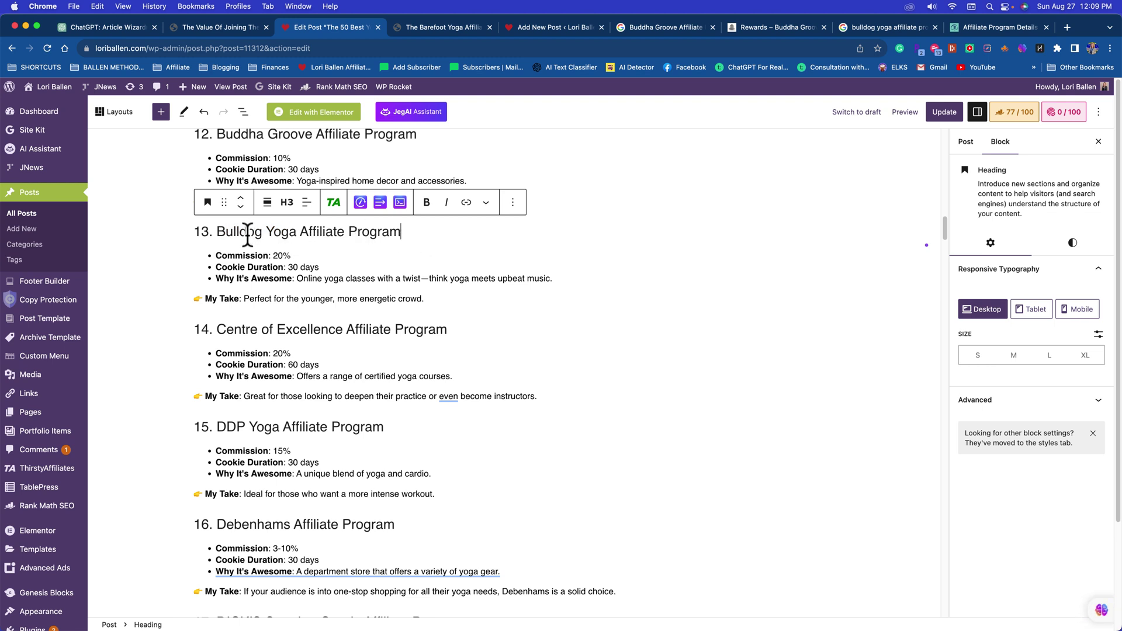
drag(221, 231, 406, 237)
key(super+c)
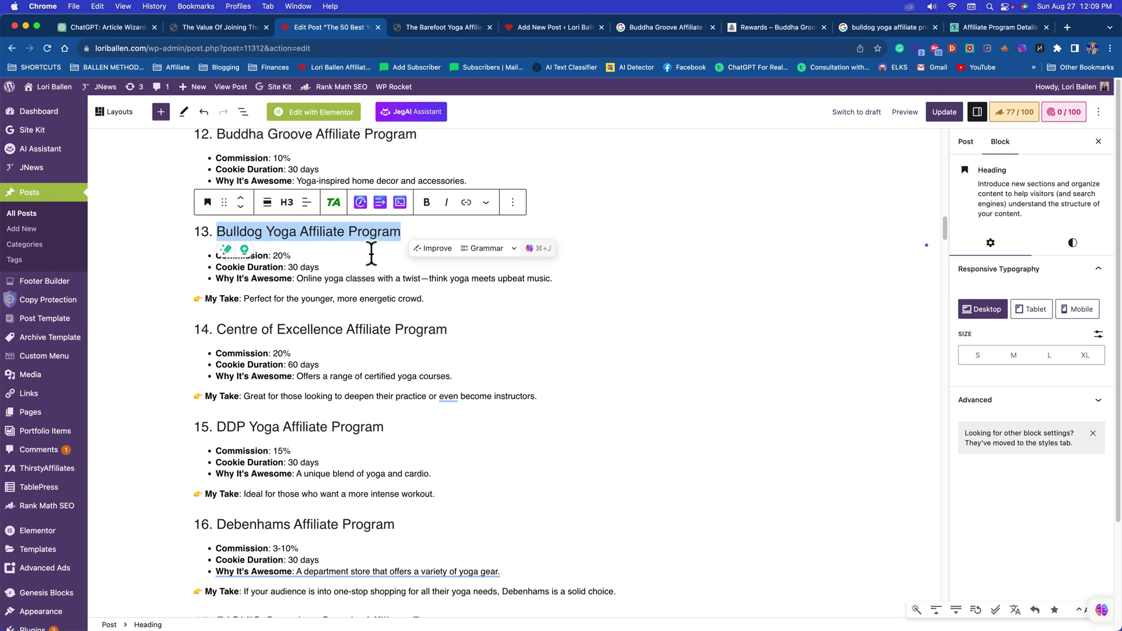
Google 'Bulldog Yoga Affiliate Program', open Bulldog Online's affiliate page and select its URL.
click(441, 28)
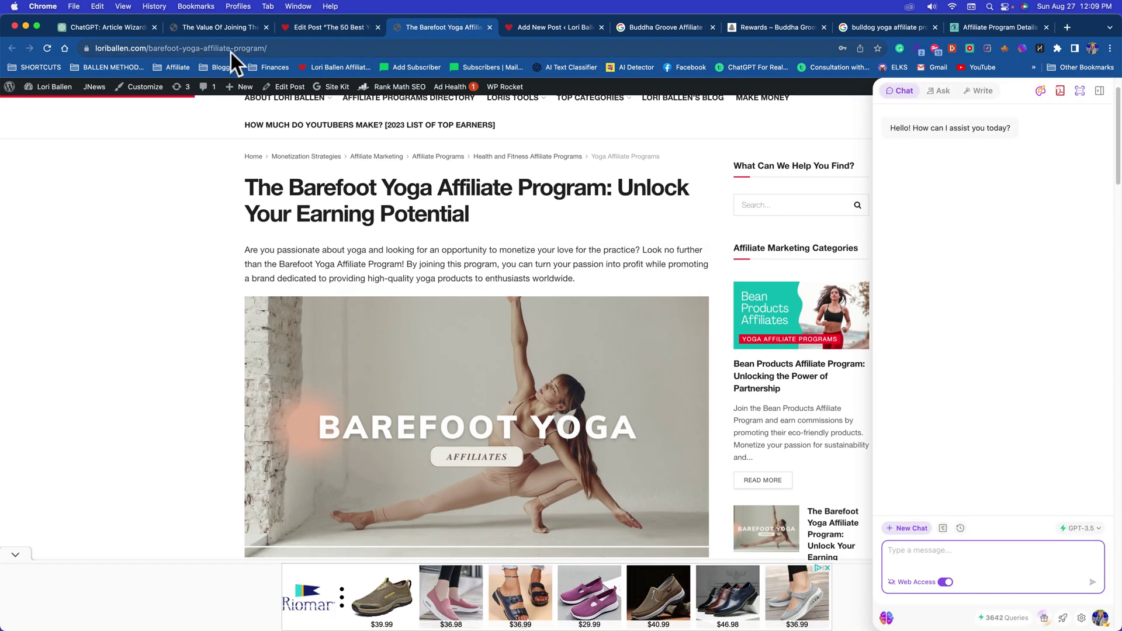
click(231, 49)
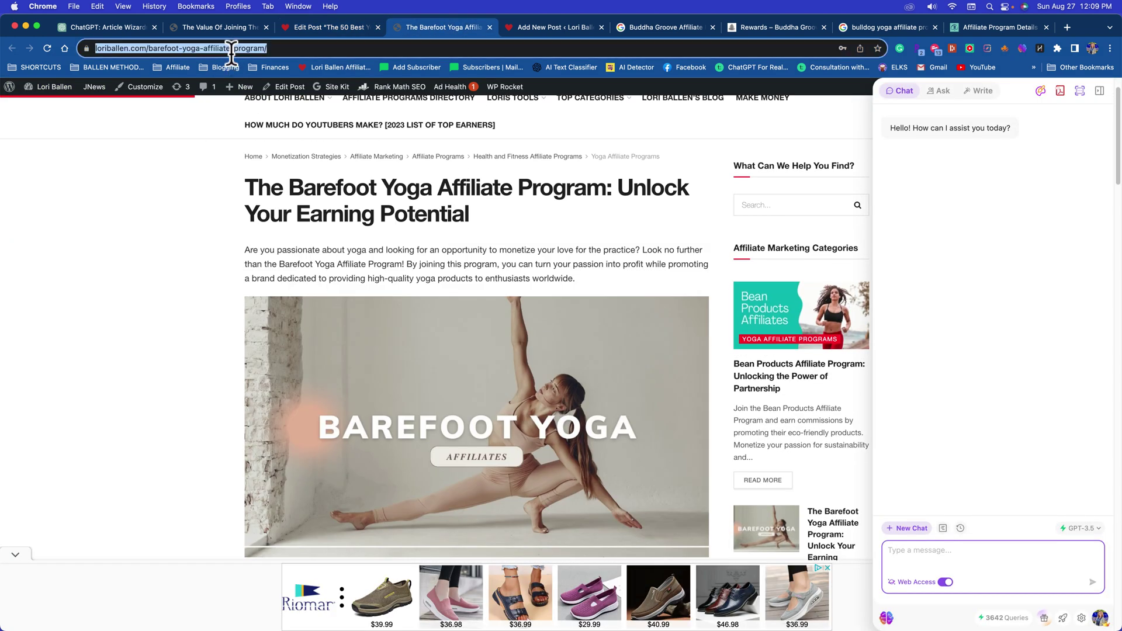
text(google)
key(Tab)
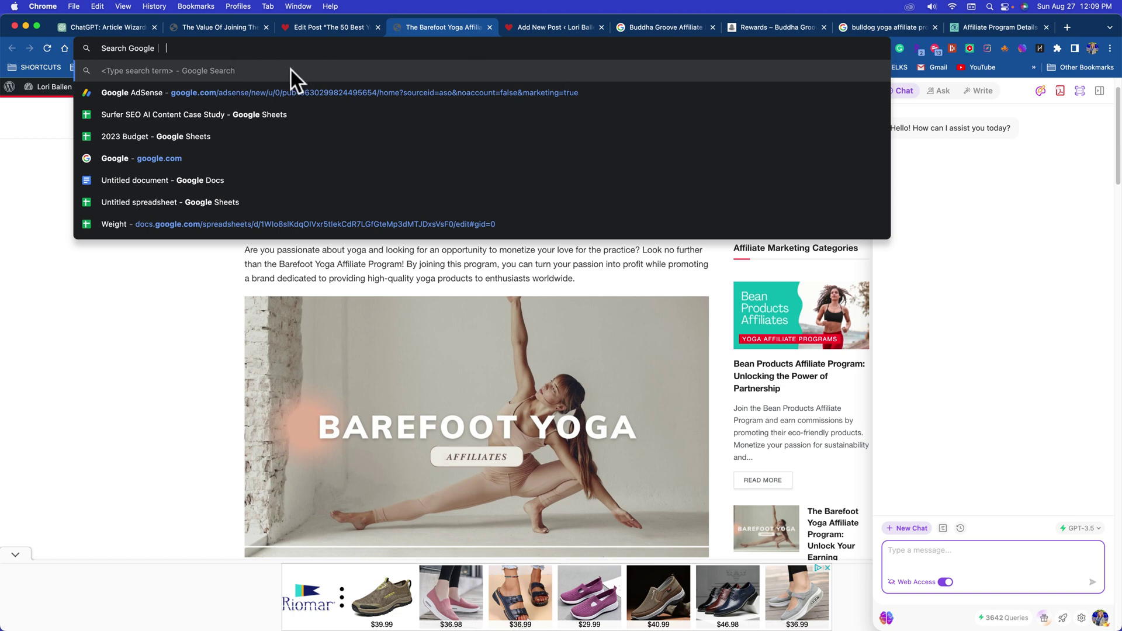
key(super+v)
key(Return)
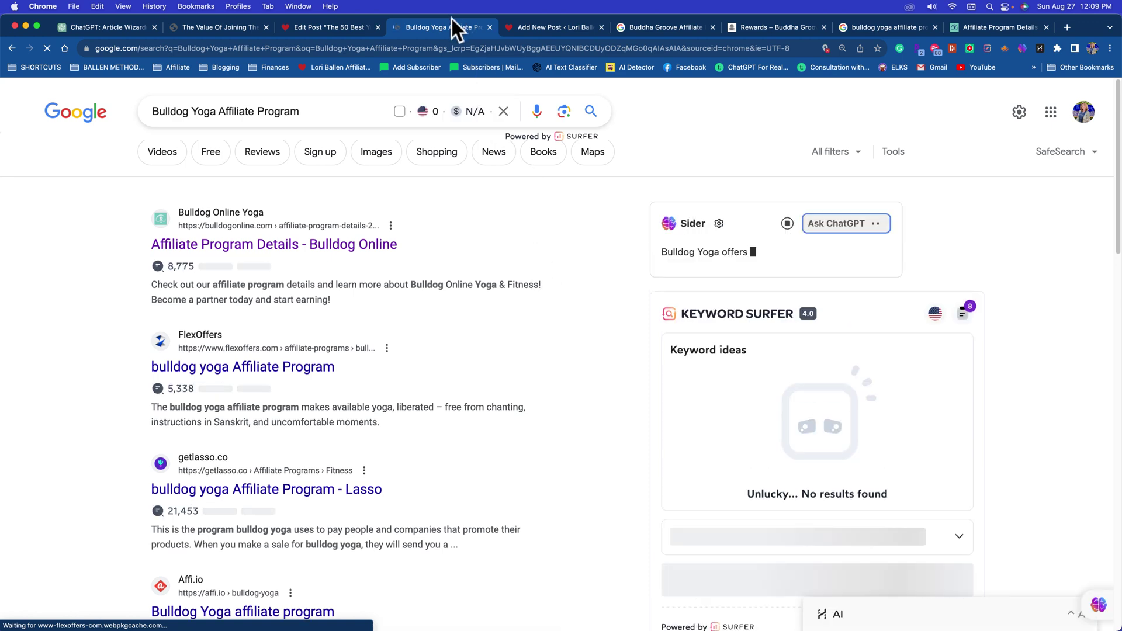
click(242, 247)
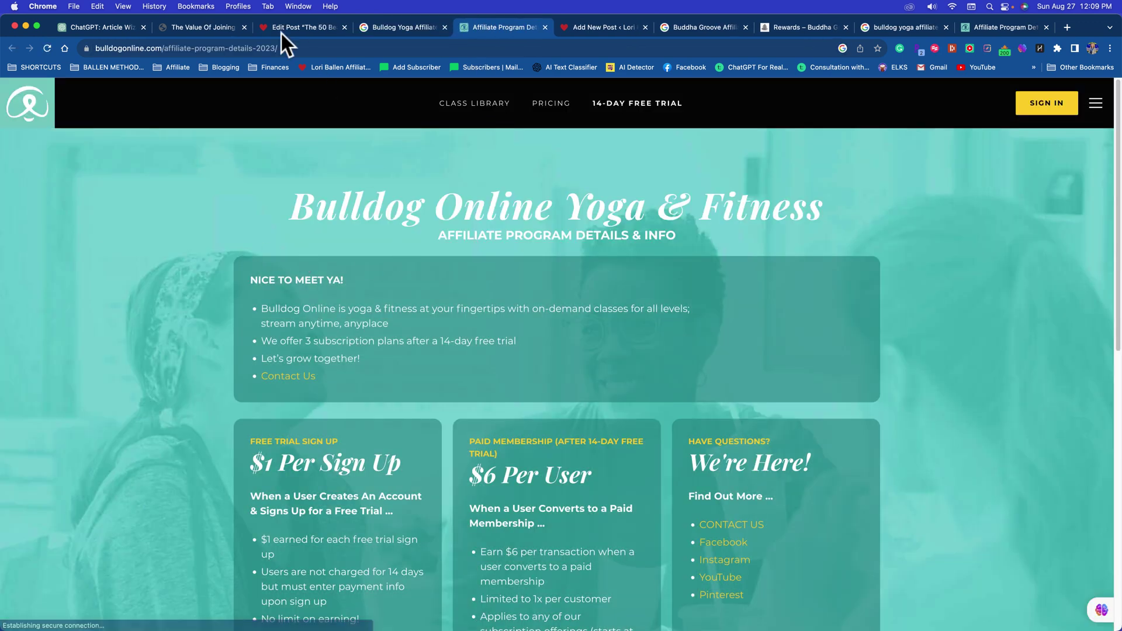
click(282, 46)
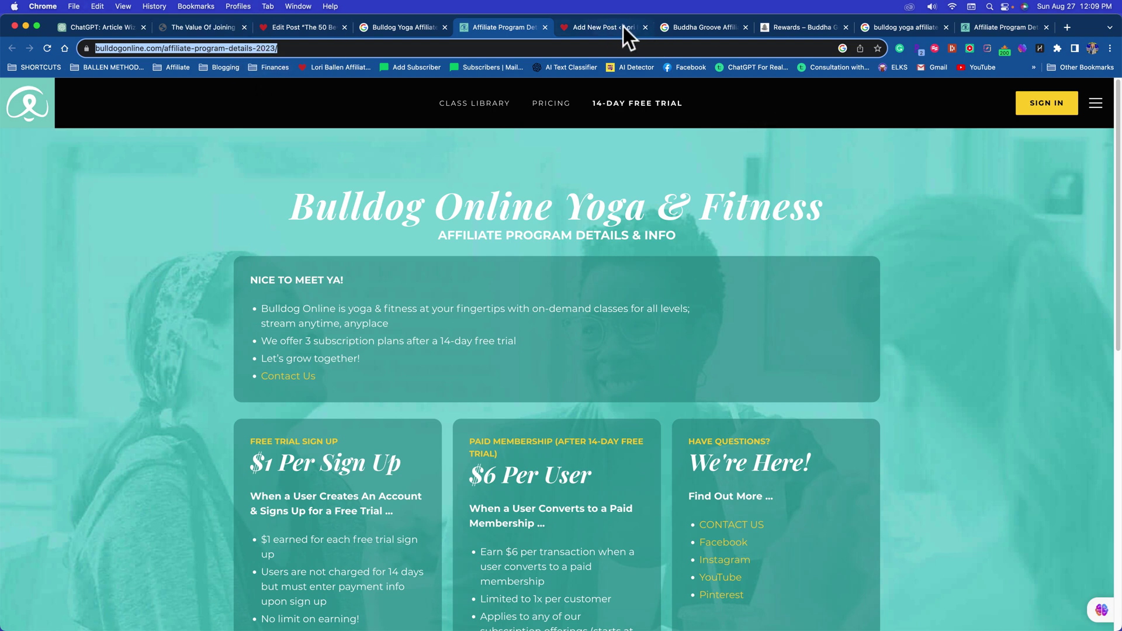
Open the Sider sidebar on the Bulldog Online page, glance at Invite & Rewards, and keep GPT-3.5 selected.
click(1099, 611)
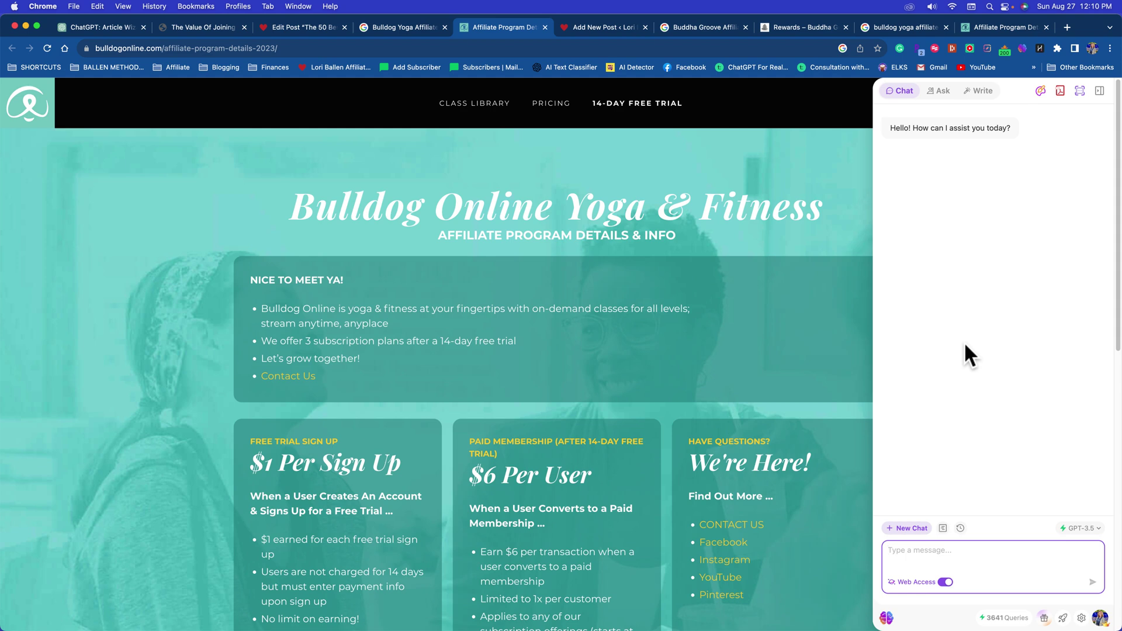
click(1043, 618)
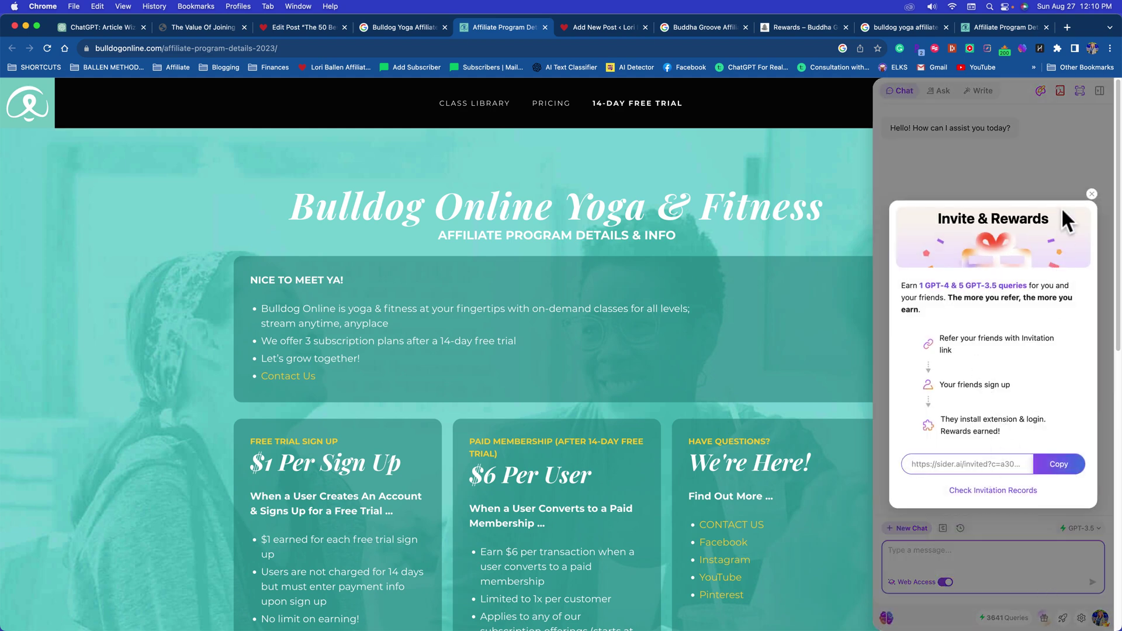
click(1091, 193)
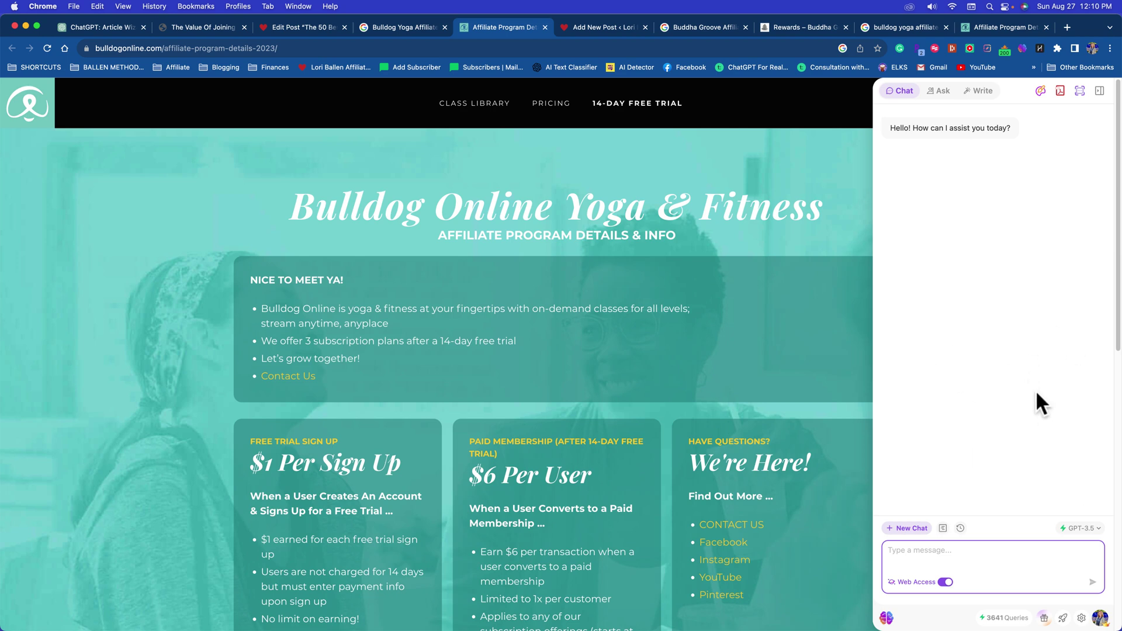
click(1083, 528)
click(1088, 549)
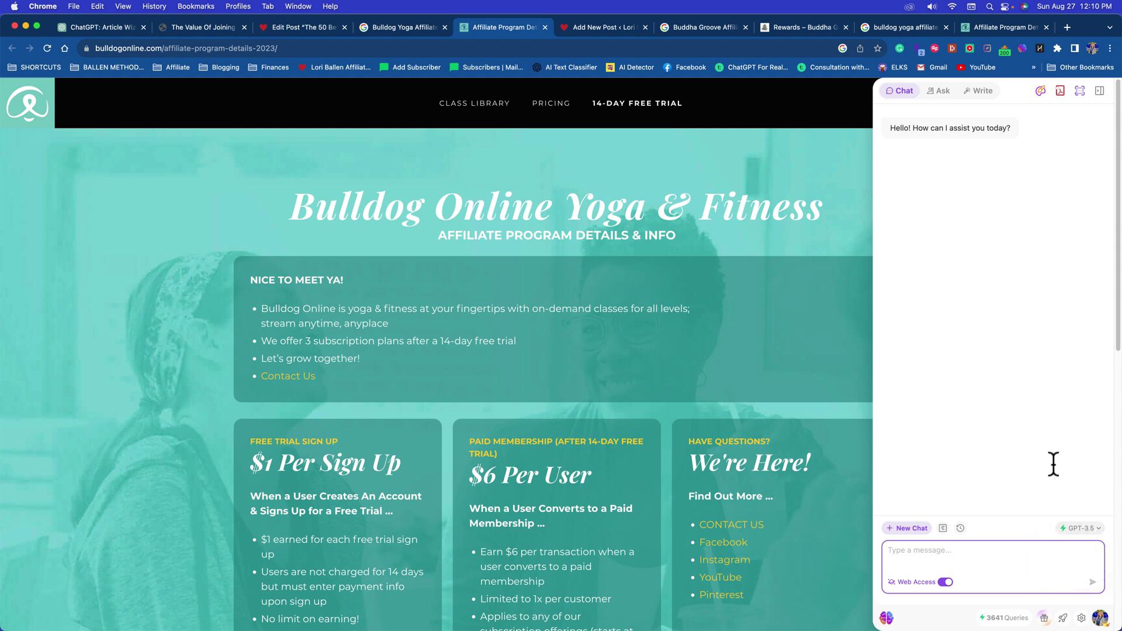
Send the Affiliate Article prompt with the bulldogonline.com URL and review the generated article and meta description.
click(942, 529)
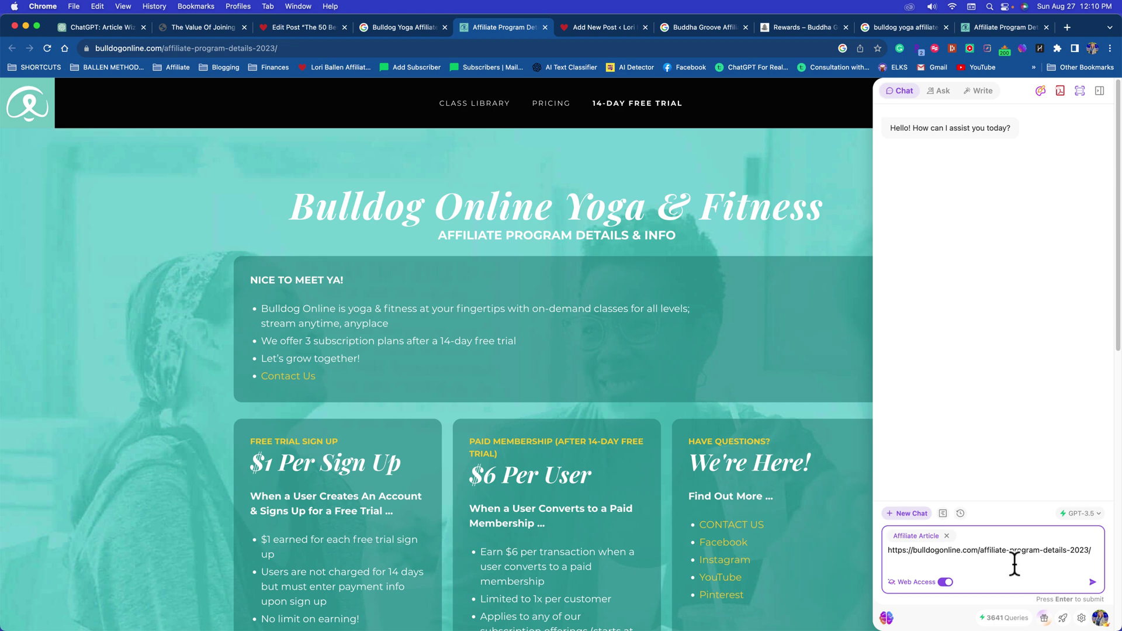
key(Return)
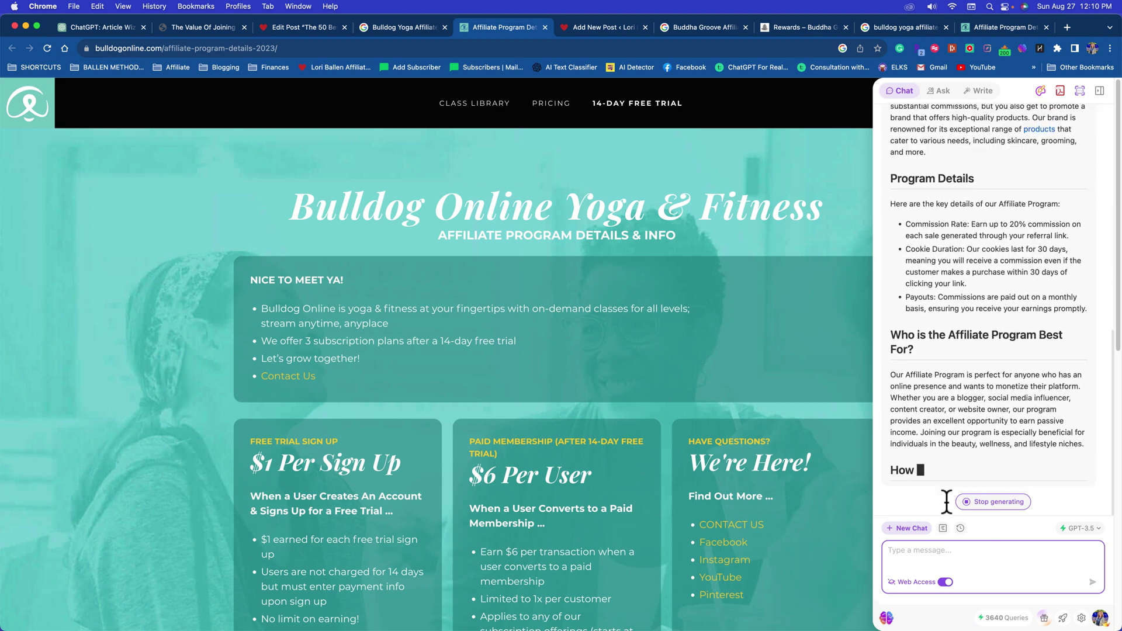
scroll(622, 473, down, 8)
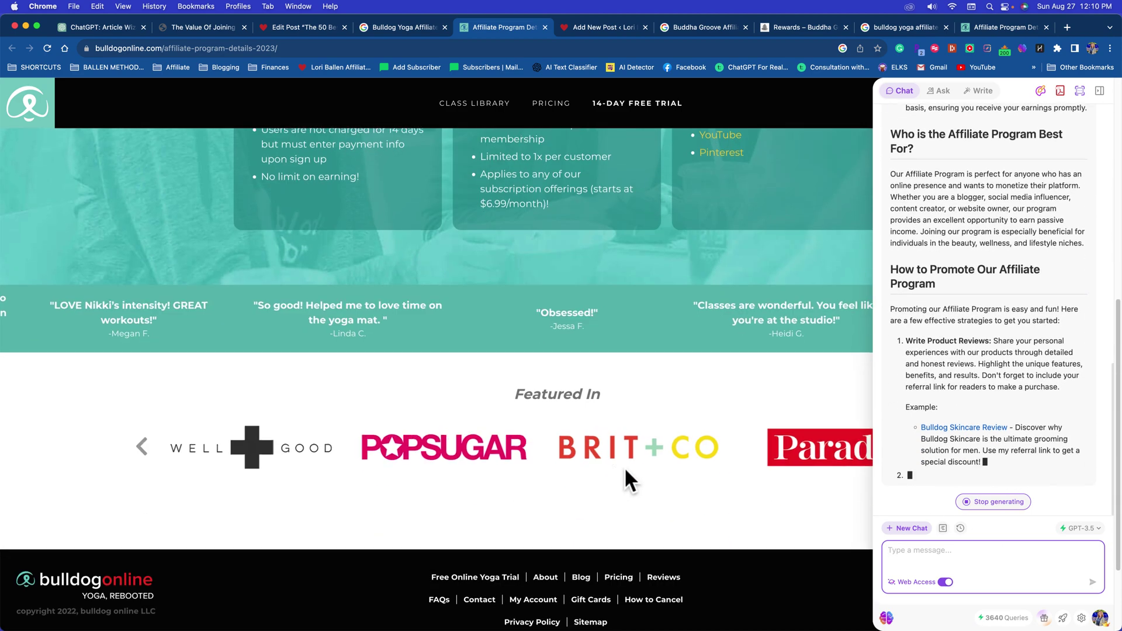
scroll(624, 467, up, 5)
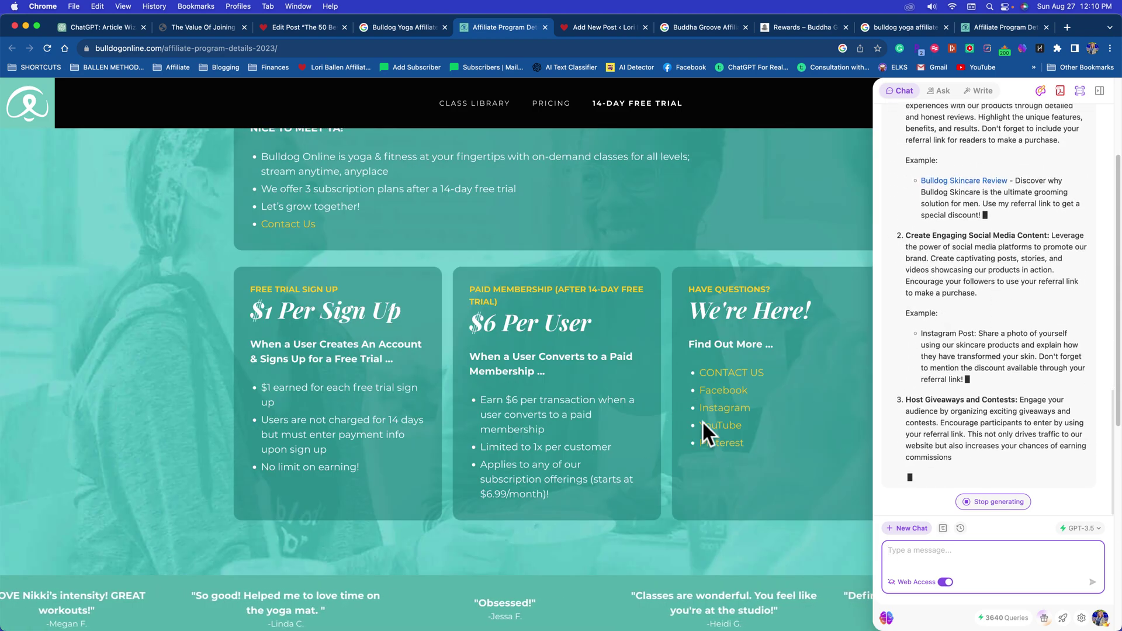
scroll(1000, 379, up, 6)
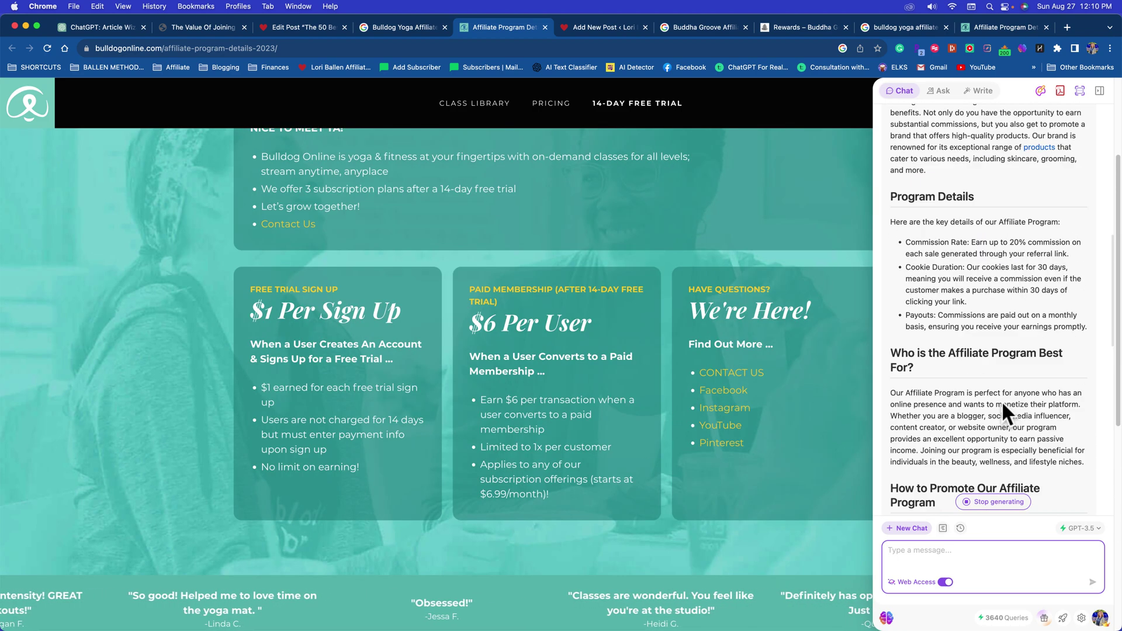
scroll(1002, 410, down, 10)
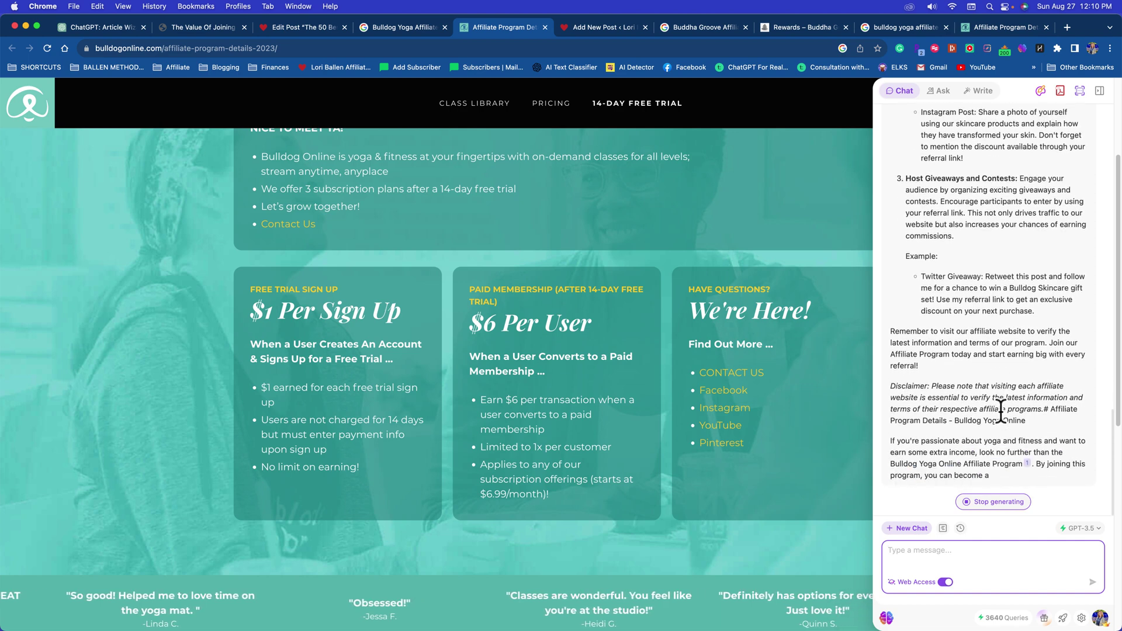
scroll(999, 402, down, 3)
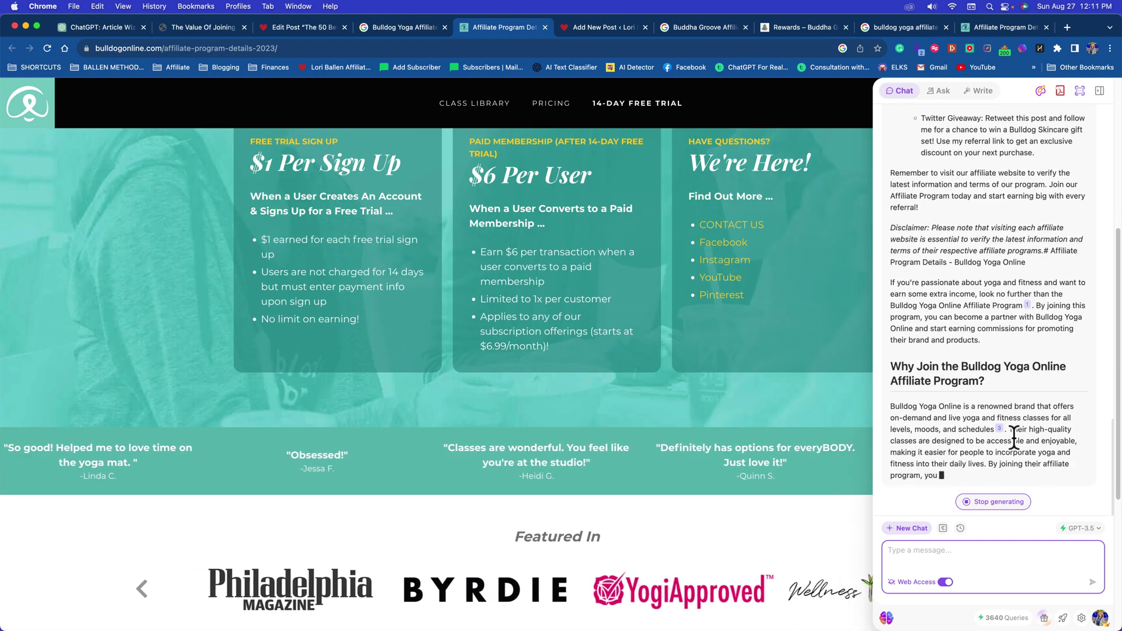
scroll(1024, 394, down, 1)
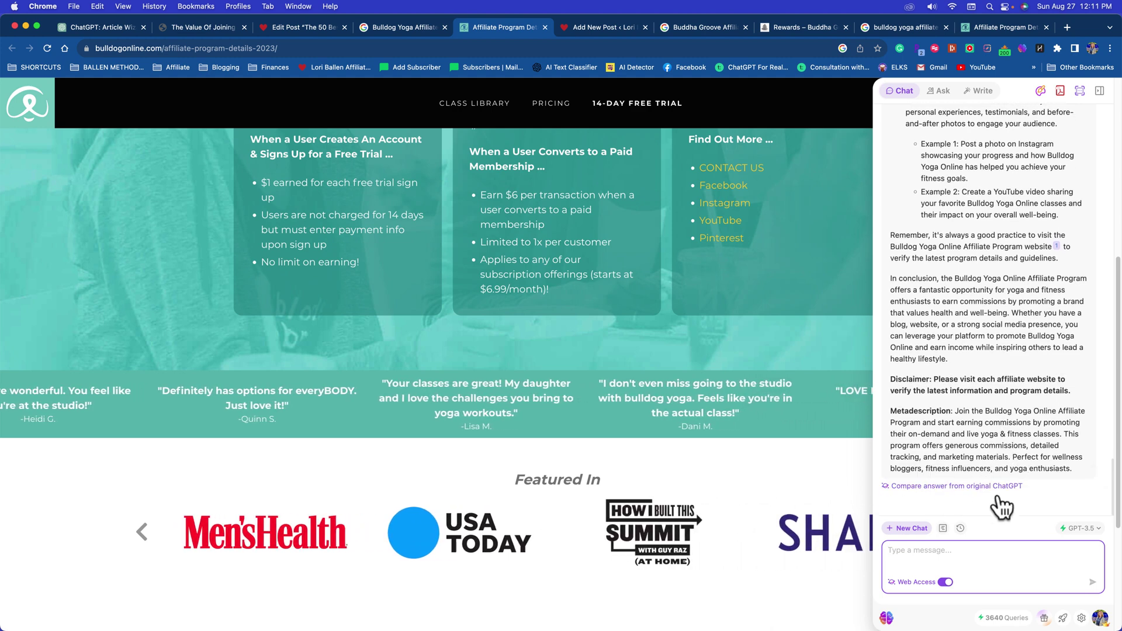
Scroll through Sider's generated Bulldog Yoga Online affiliate article.
scroll(1037, 497, up, 15)
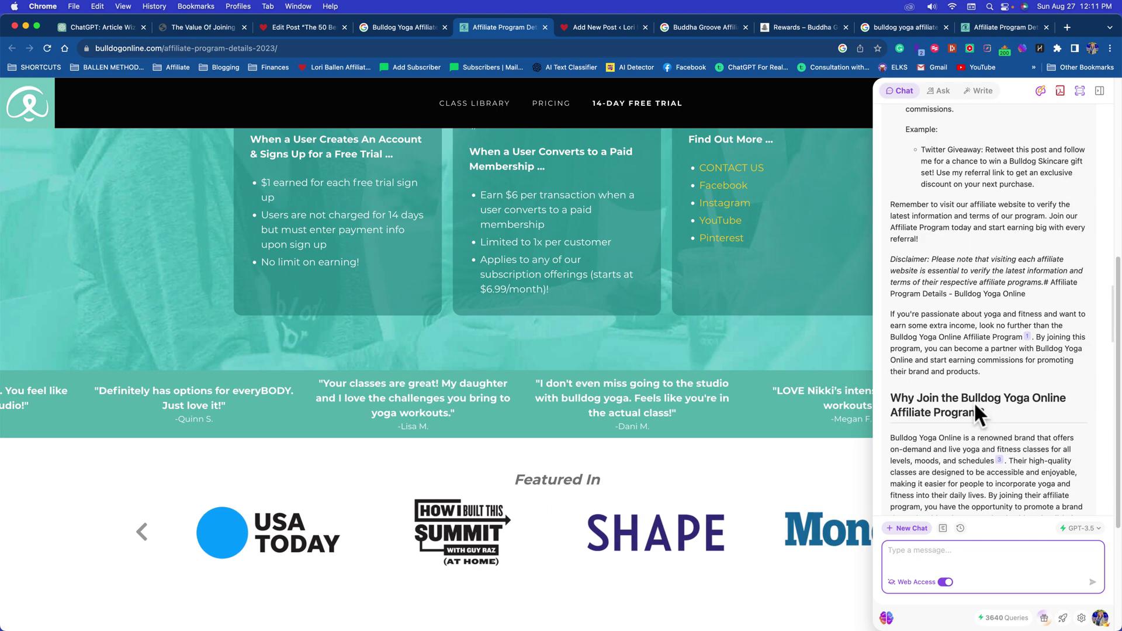
scroll(976, 407, down, 15)
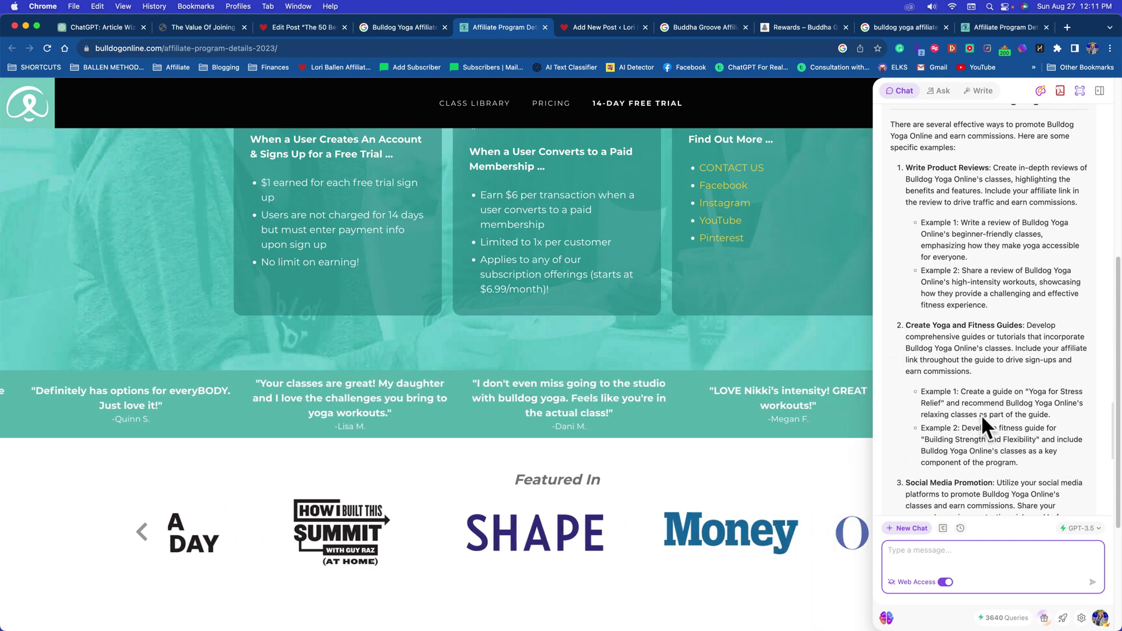
scroll(982, 416, down, 10)
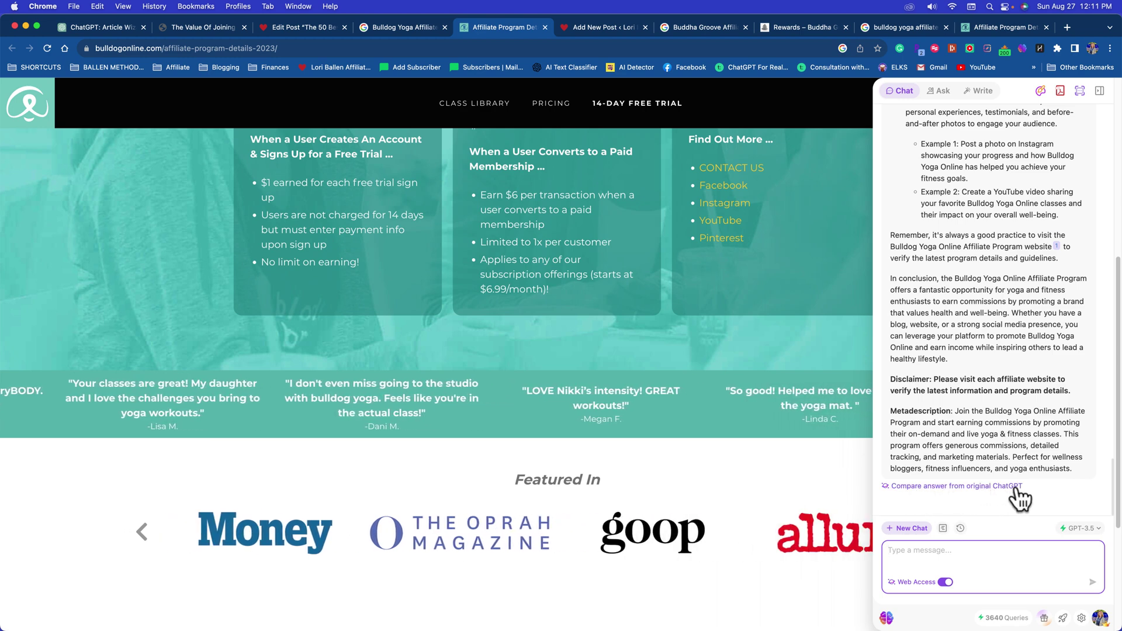
scroll(1020, 491, up, 20)
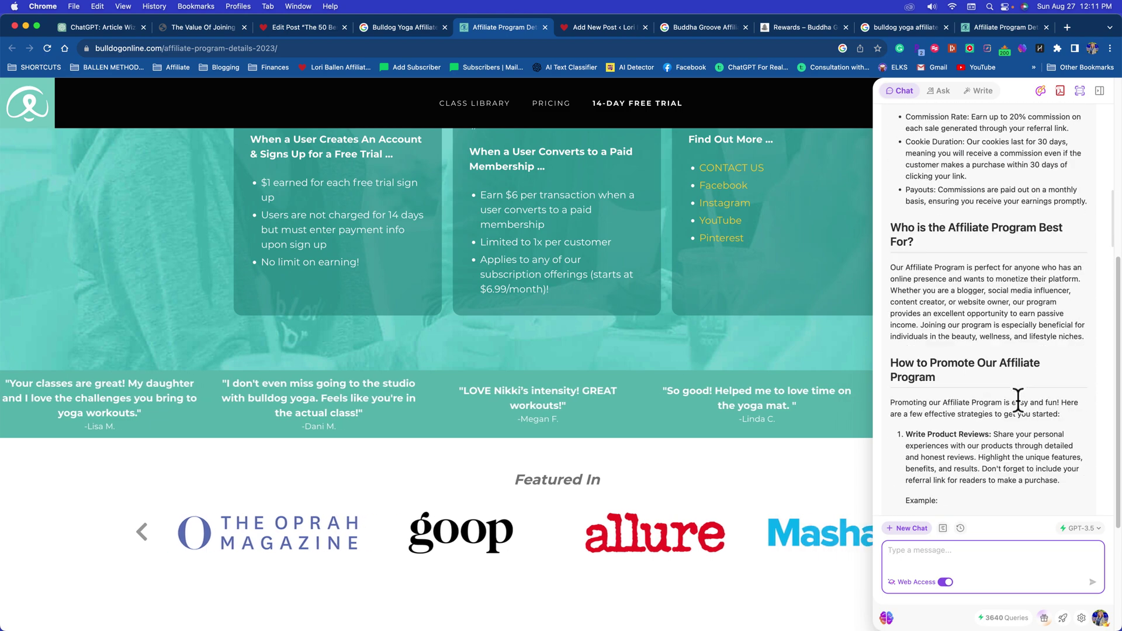
scroll(1017, 398, down, 5)
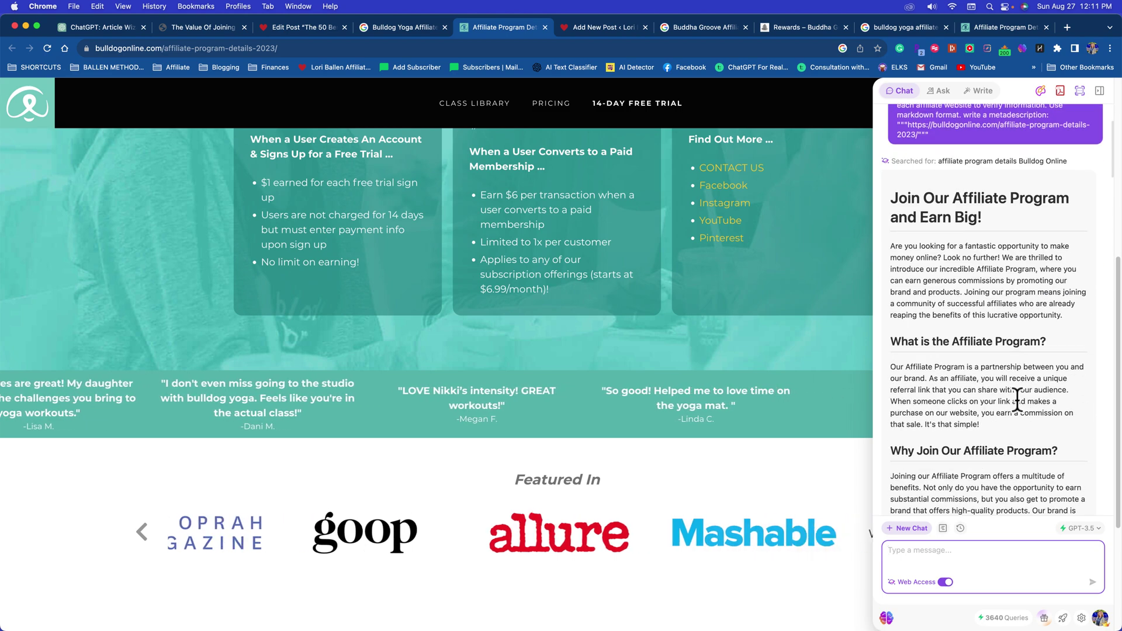
scroll(1034, 338, down, 3)
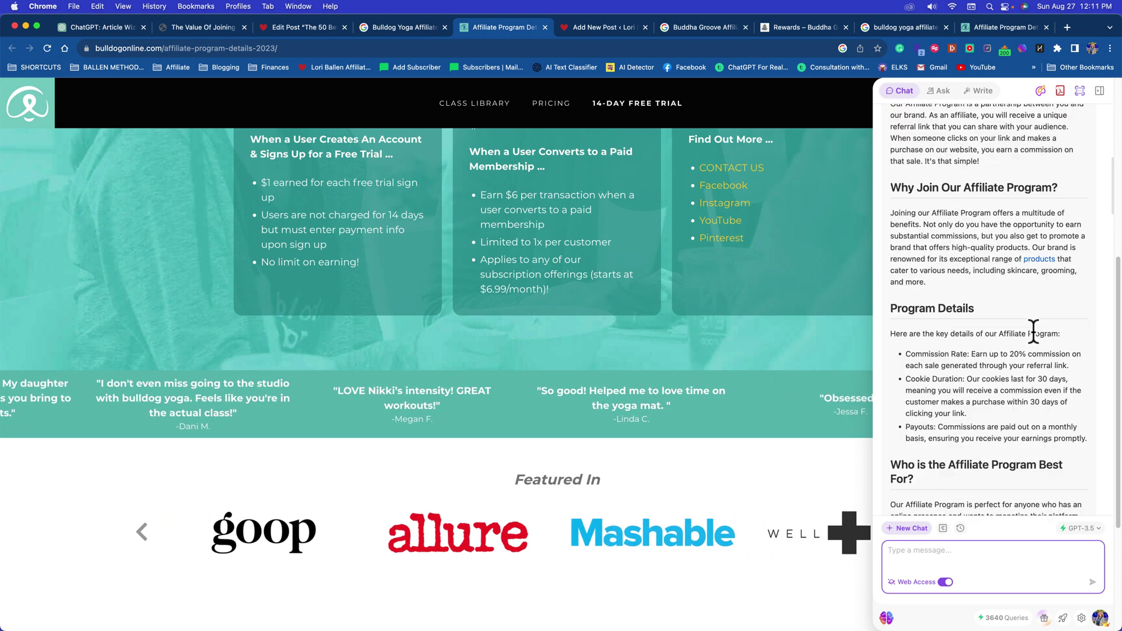
Open the Bulldog Online products page, then return to the affiliate page and review its pricing cards.
click(1039, 260)
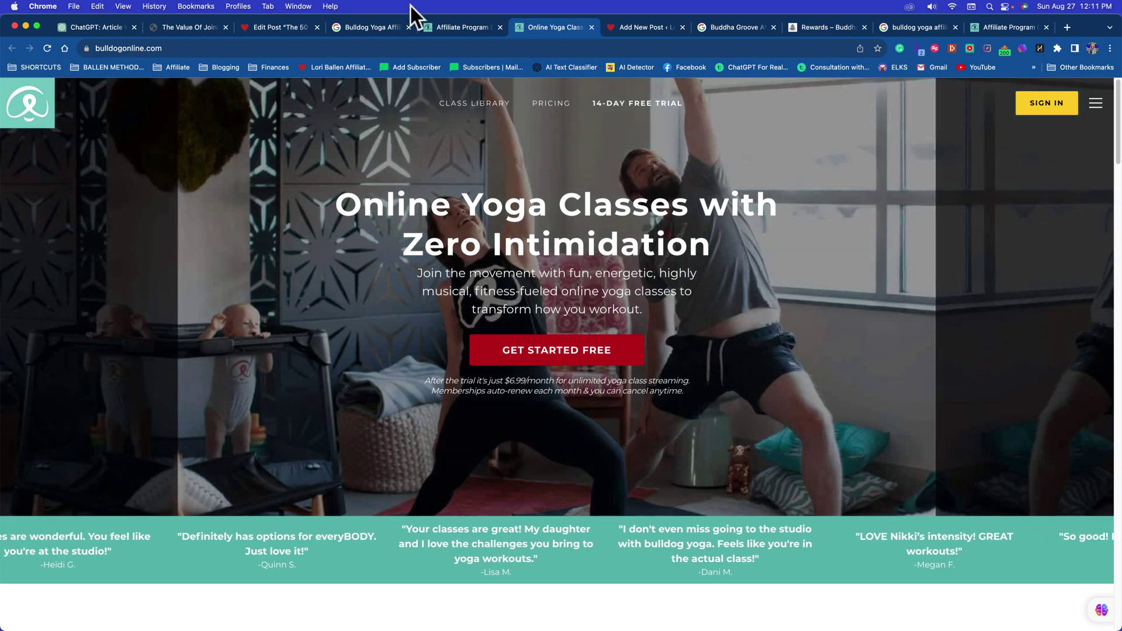
click(476, 27)
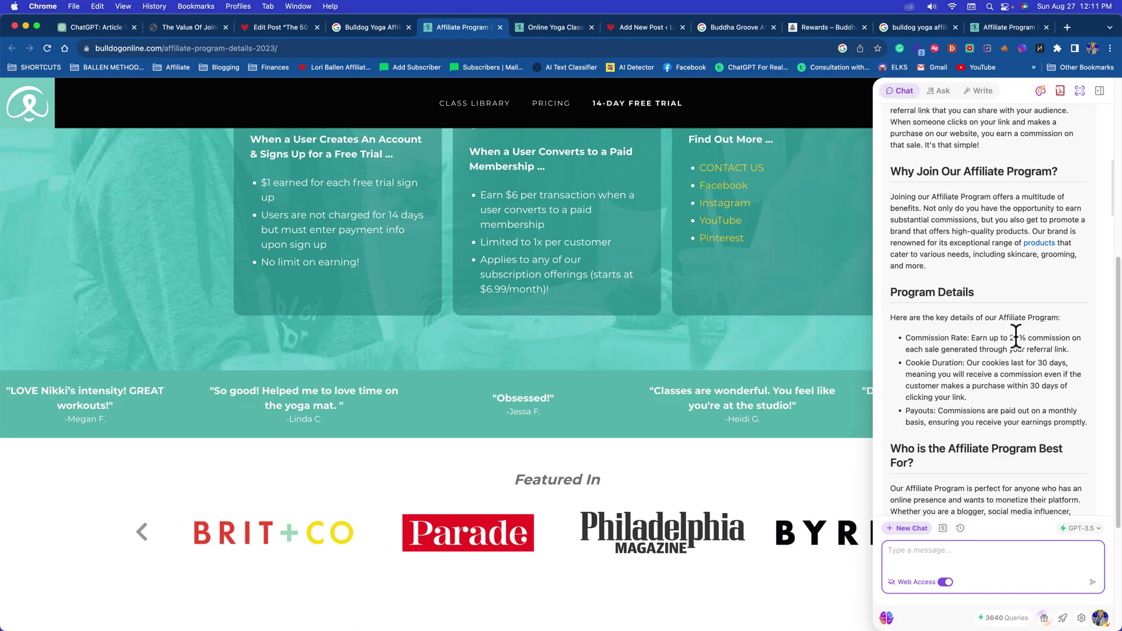
scroll(1017, 339, down, 2)
scroll(654, 295, up, 3)
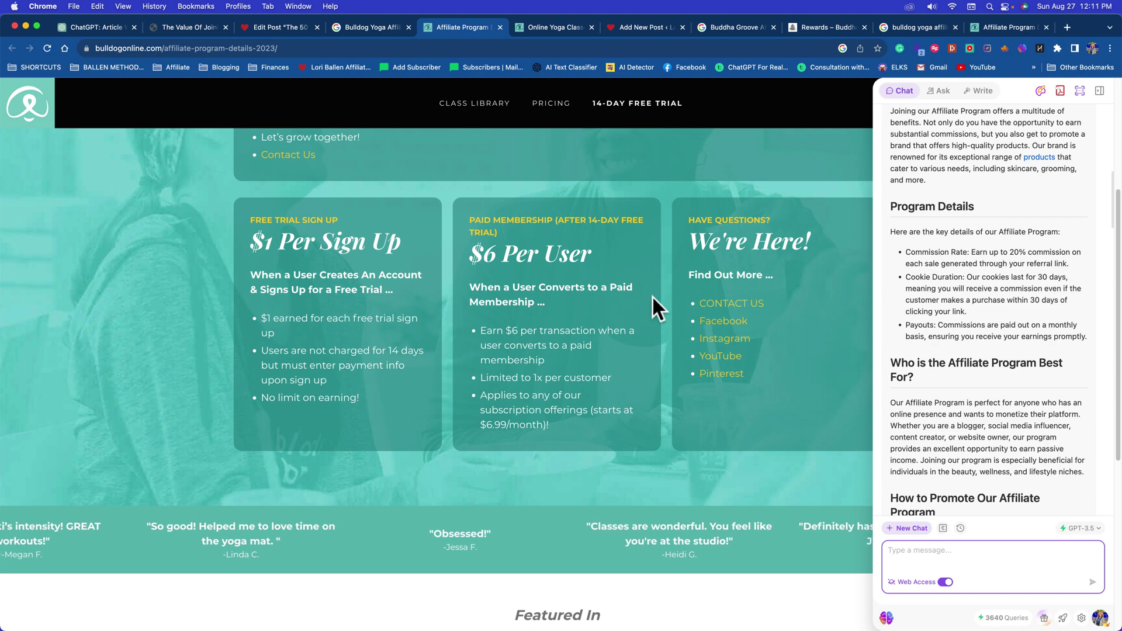
scroll(714, 347, down, 1)
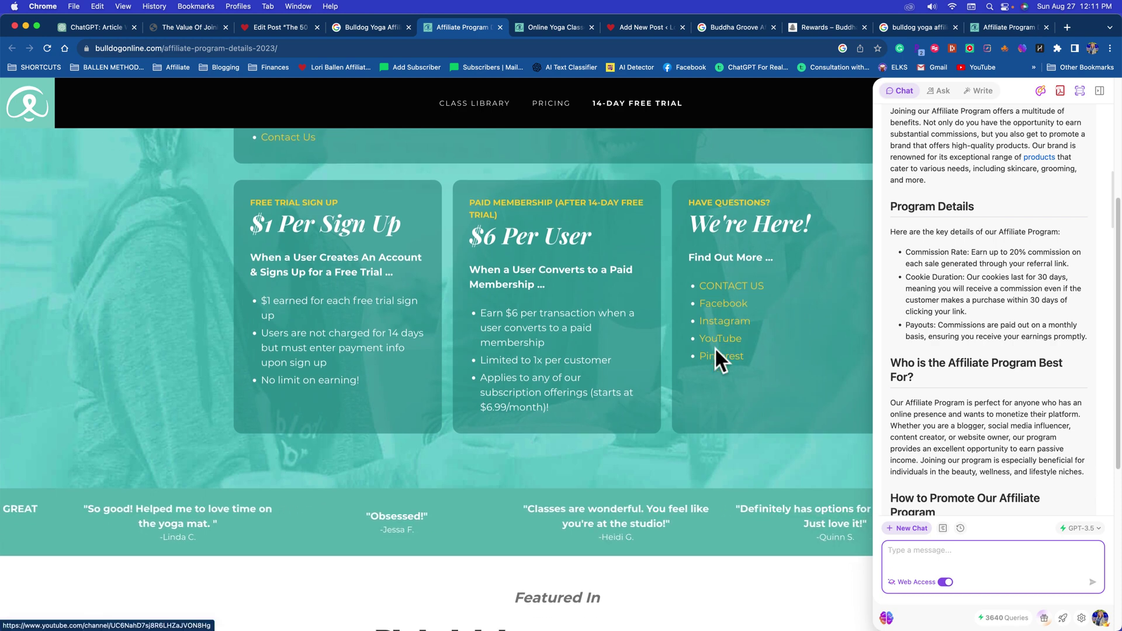
scroll(1036, 266, down, 2)
scroll(578, 337, down, 5)
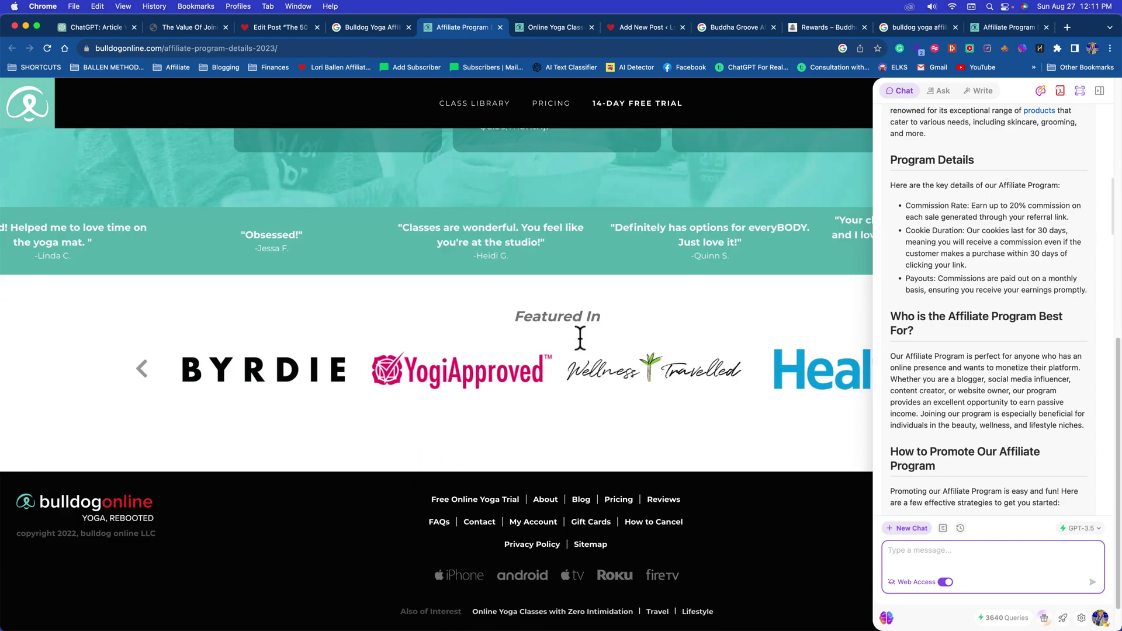
scroll(578, 338, up, 10)
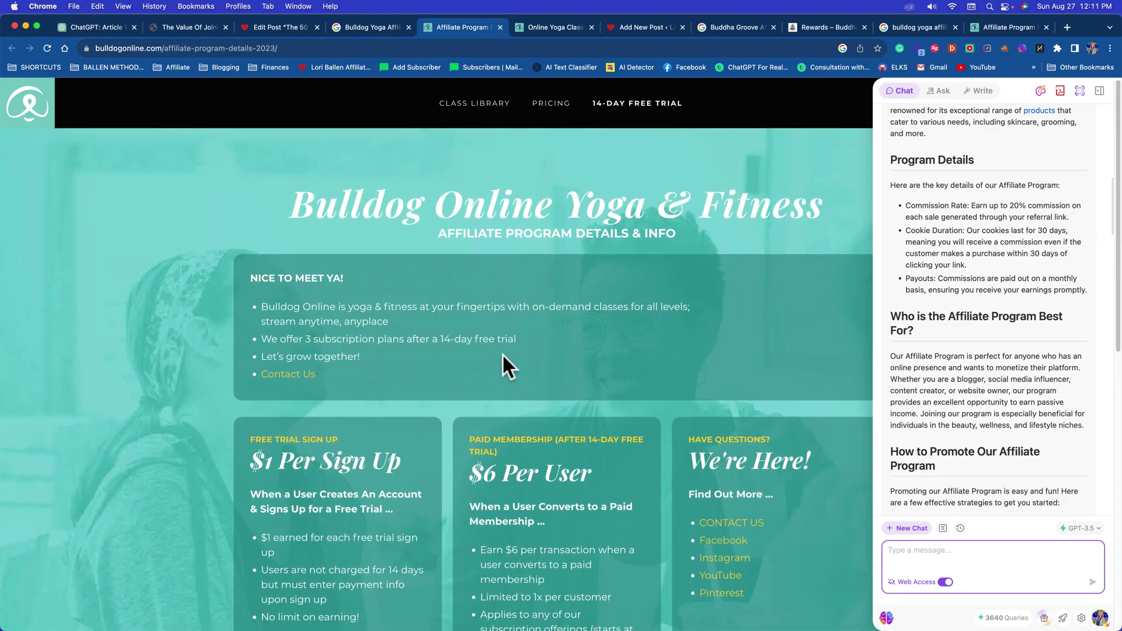
scroll(501, 363, down, 10)
scroll(502, 365, up, 10)
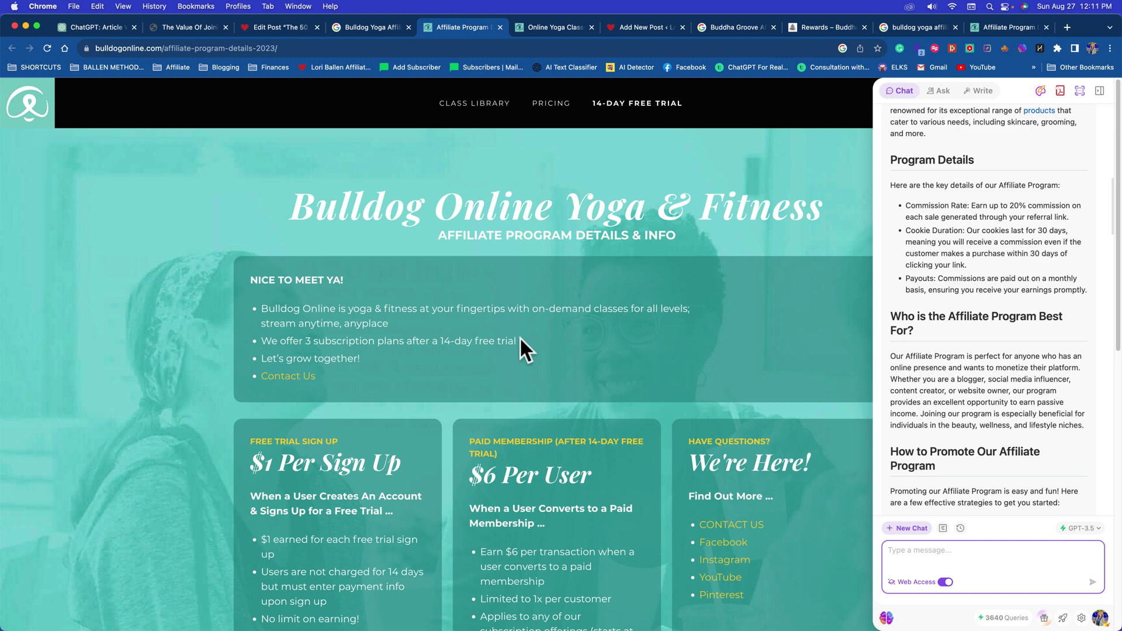
scroll(525, 342, down, 5)
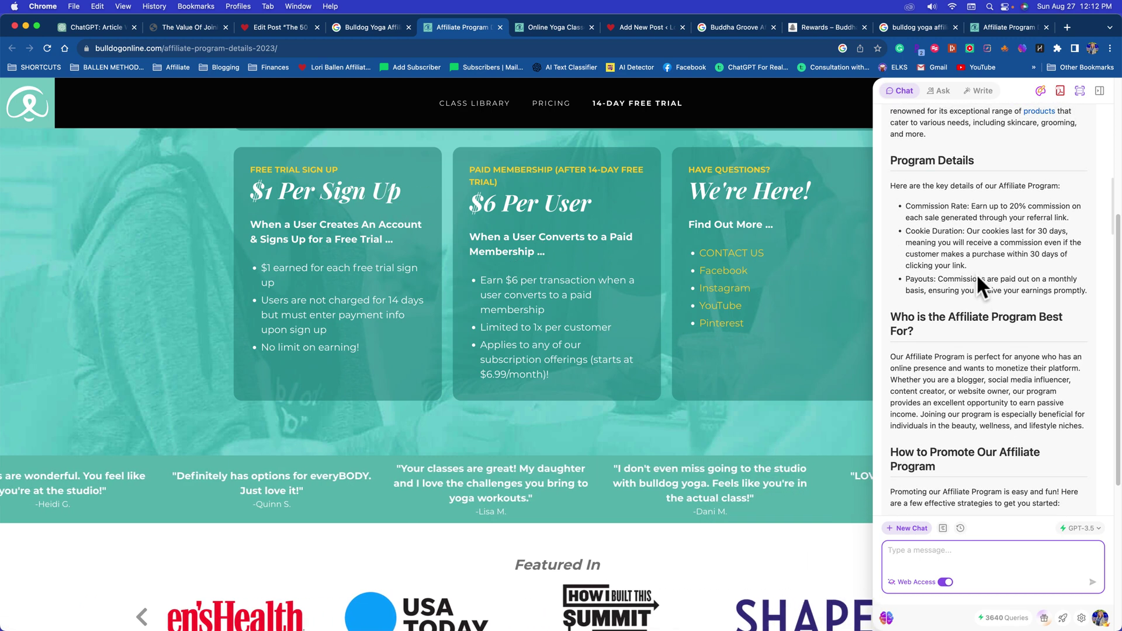
scroll(975, 273, down, 1)
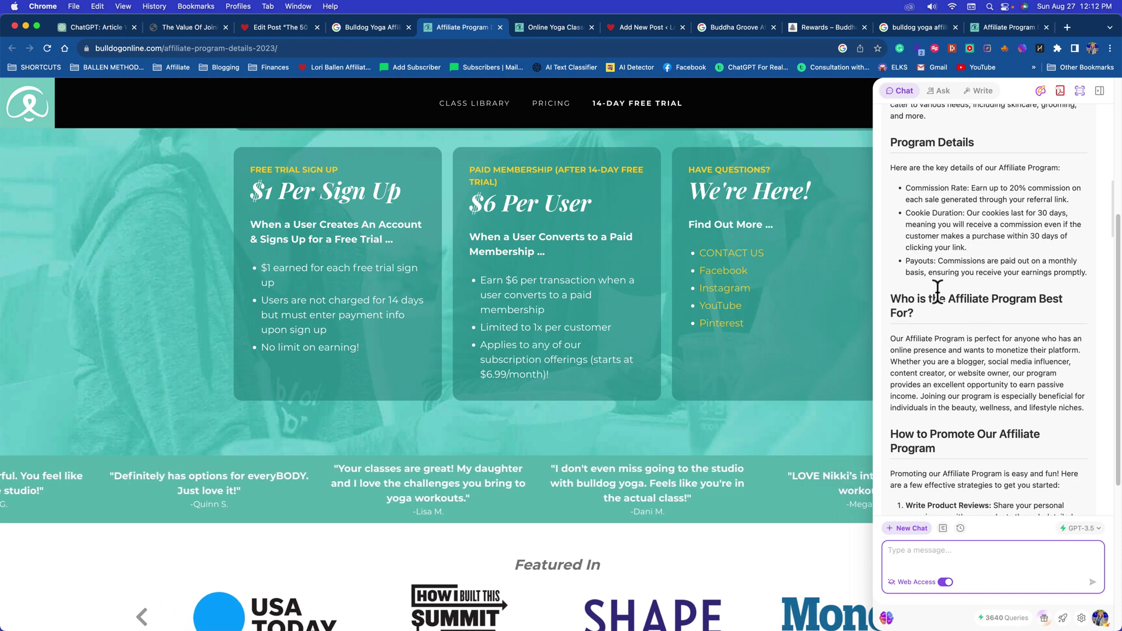
scroll(935, 289, down, 1)
scroll(940, 292, down, 6)
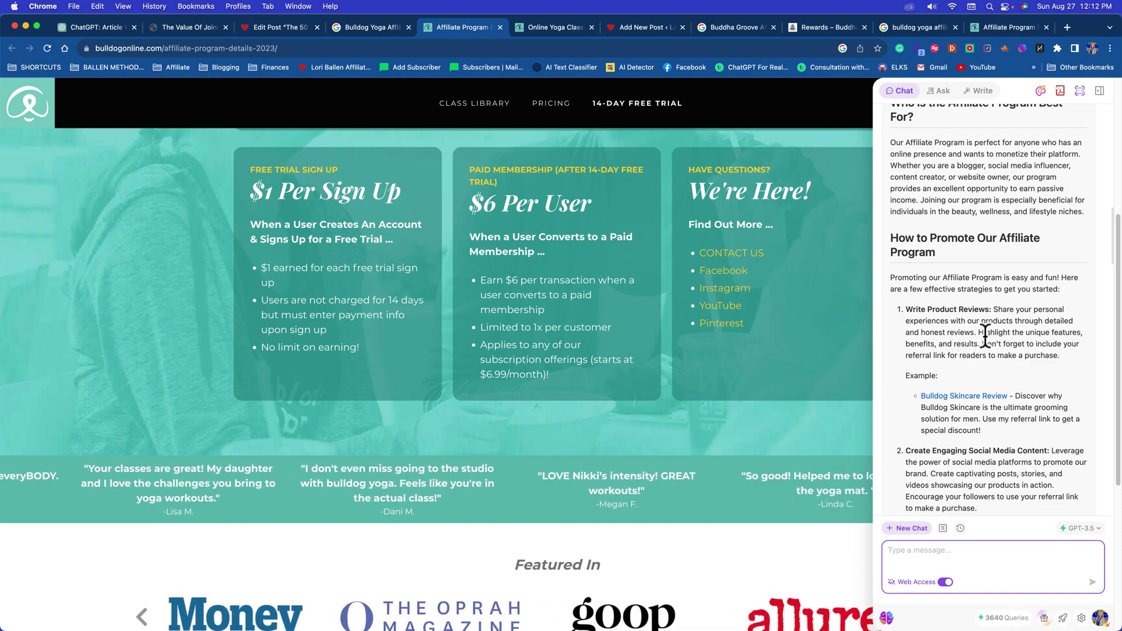
scroll(995, 419, down, 15)
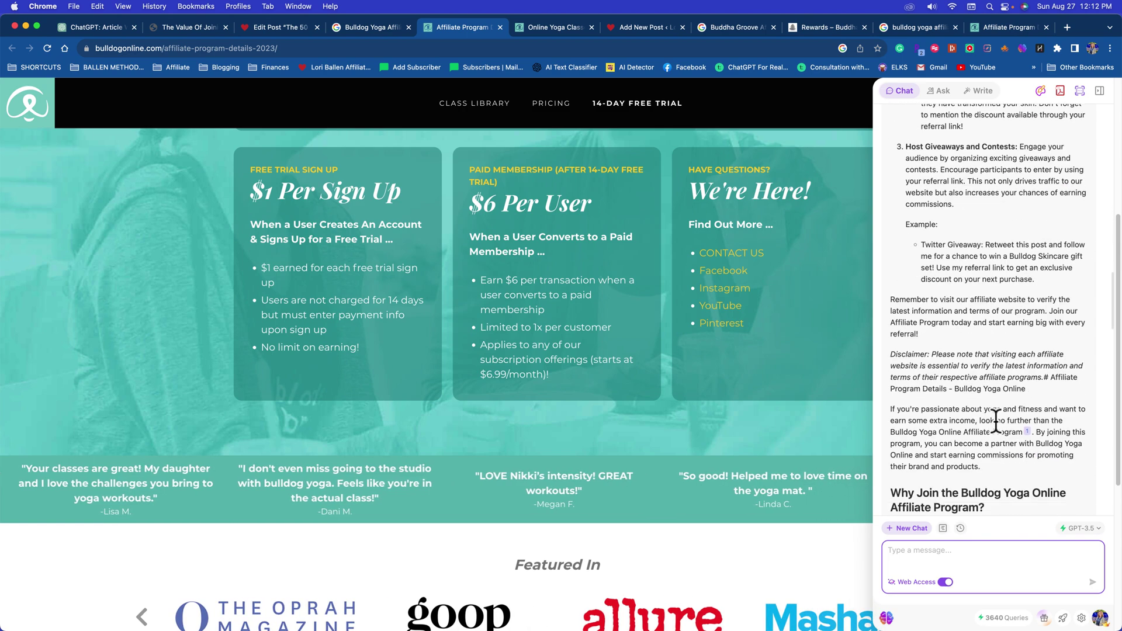
scroll(997, 423, down, 3)
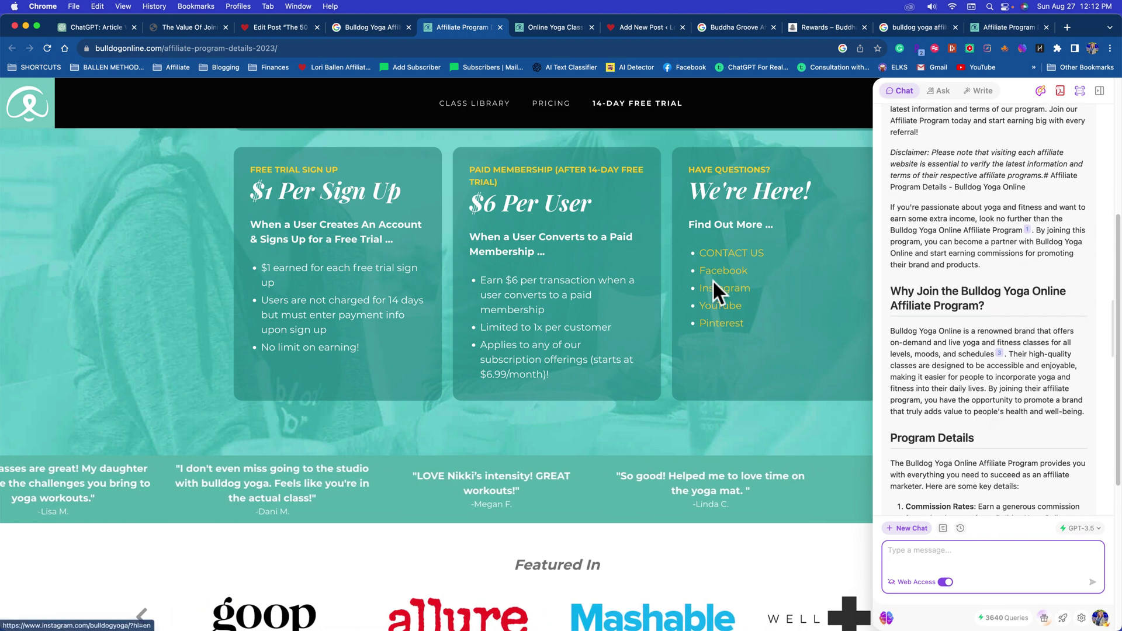
scroll(337, 241, up, 1)
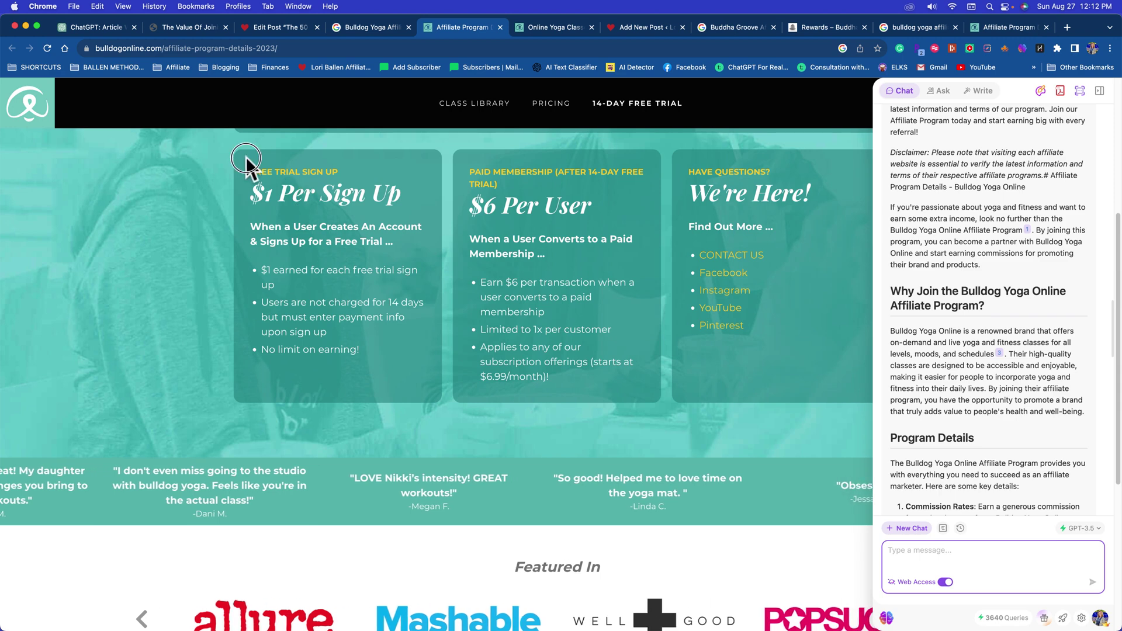
Copy the text of the first two pricing cards and begin a message to Sider.
drag(247, 159, 566, 366)
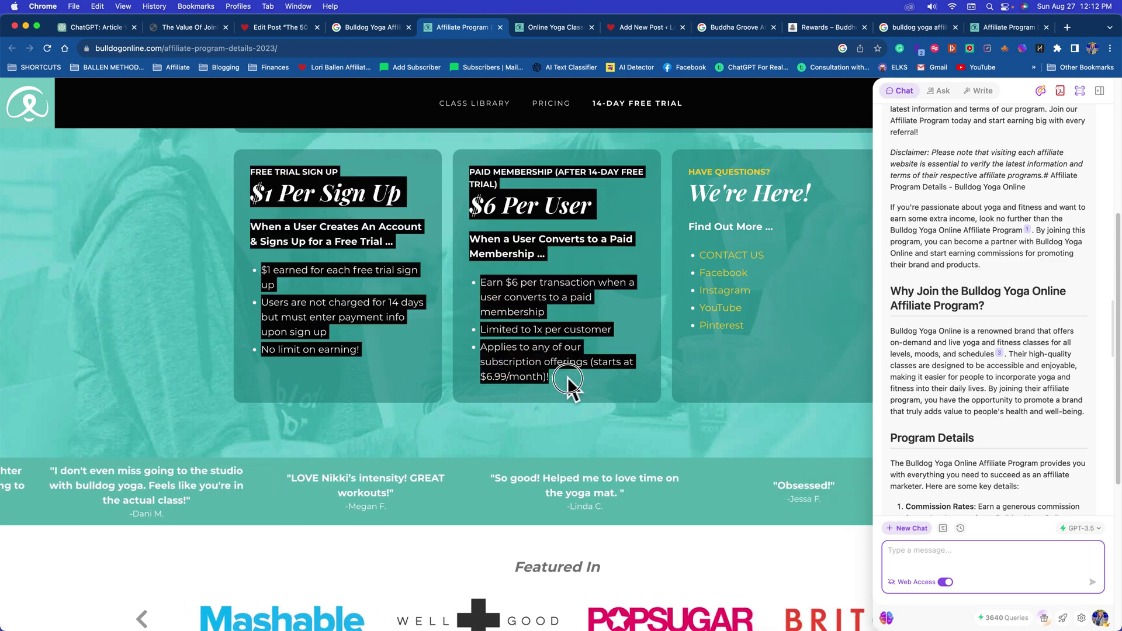
key(super+c)
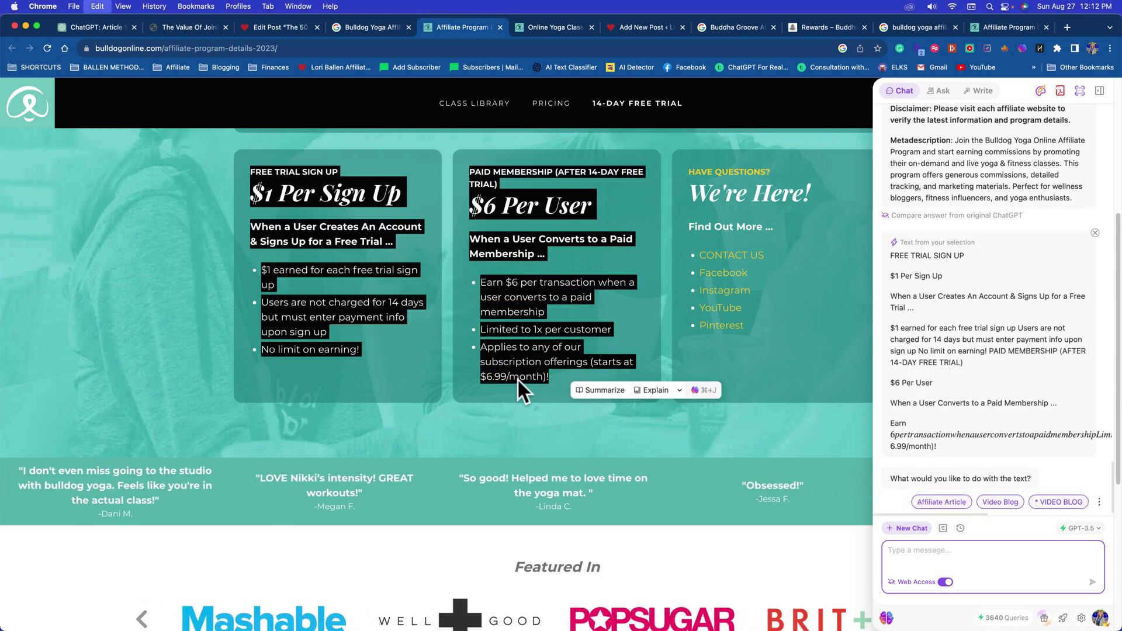
click(954, 565)
text(replace the)
scroll(1035, 282, up, 10)
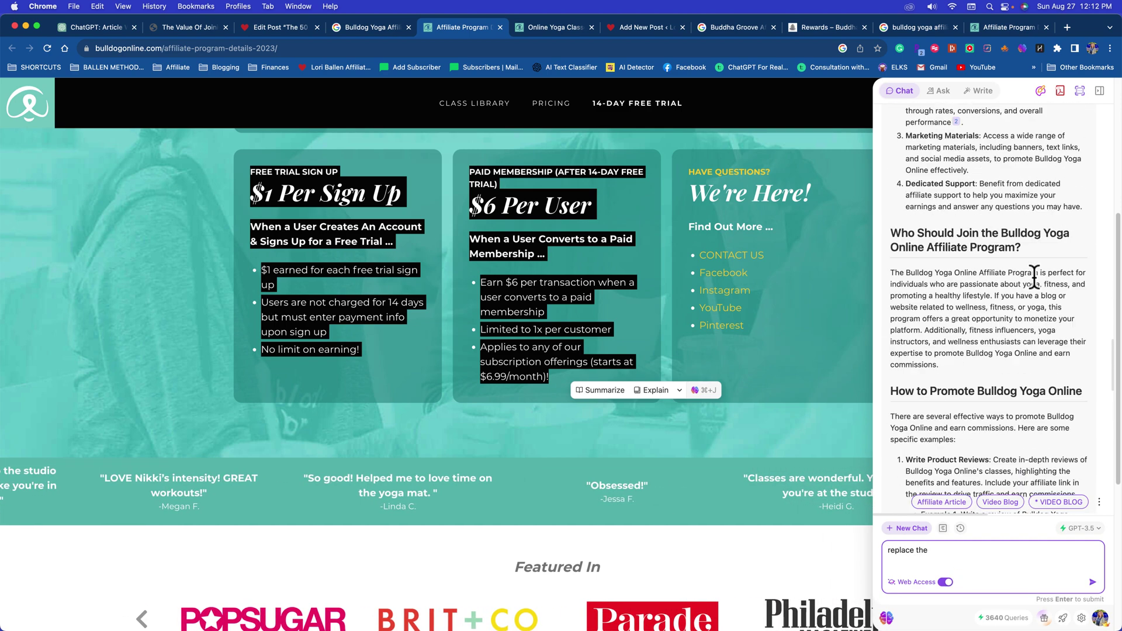
scroll(994, 283, up, 6)
scroll(1027, 281, down, 3)
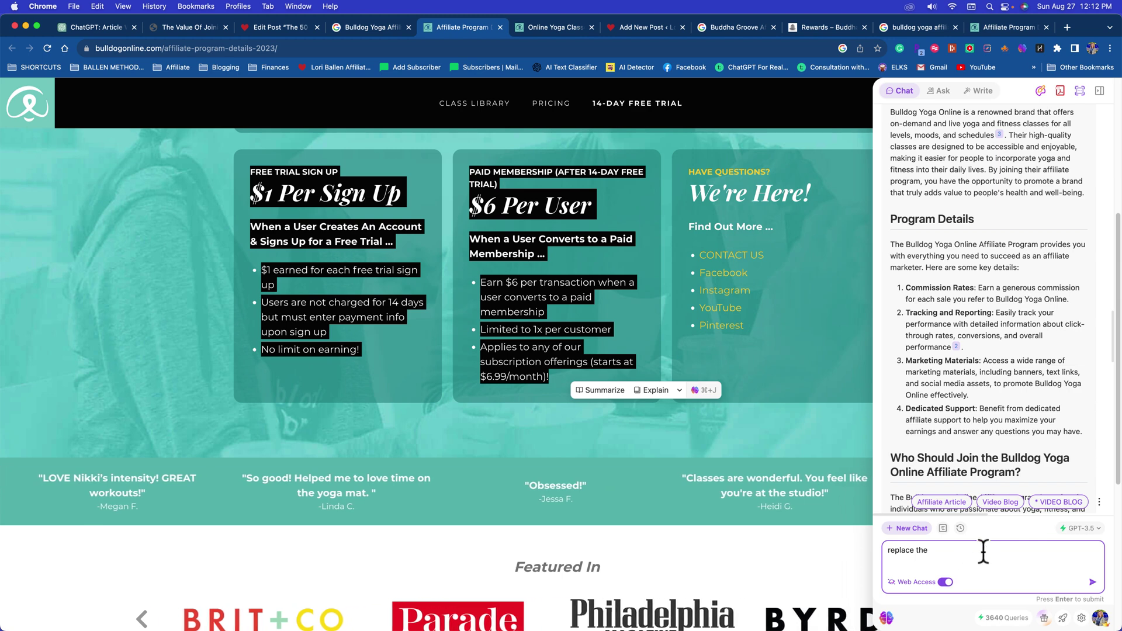
text(comm)
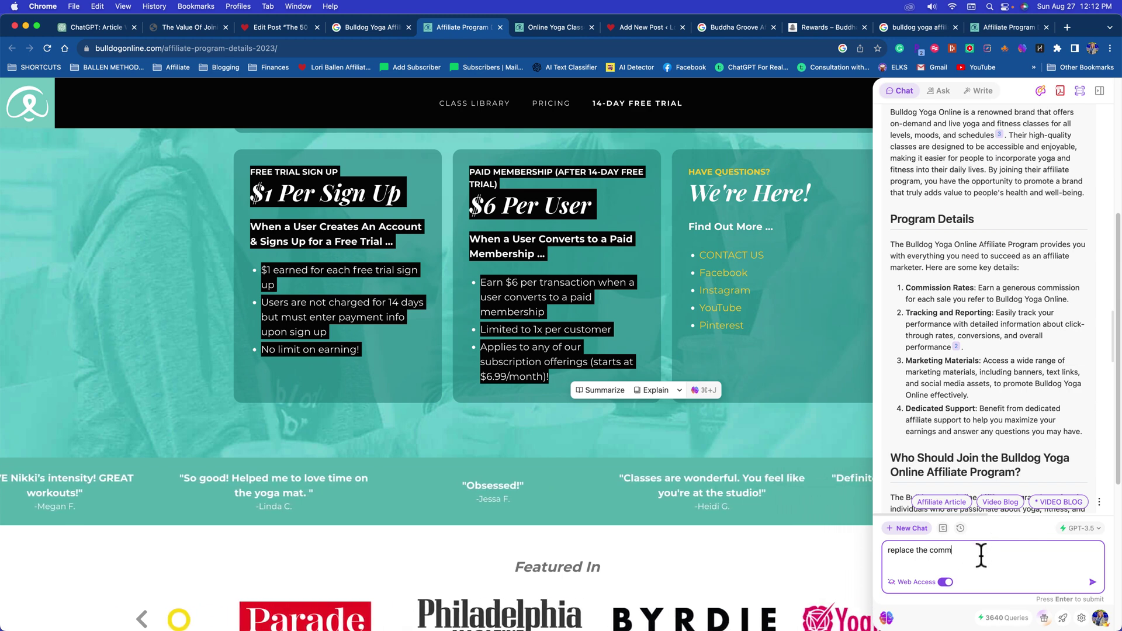
text(ission)
scroll(1012, 374, up, 3)
scroll(1011, 380, up, 10)
scroll(1010, 384, up, 3)
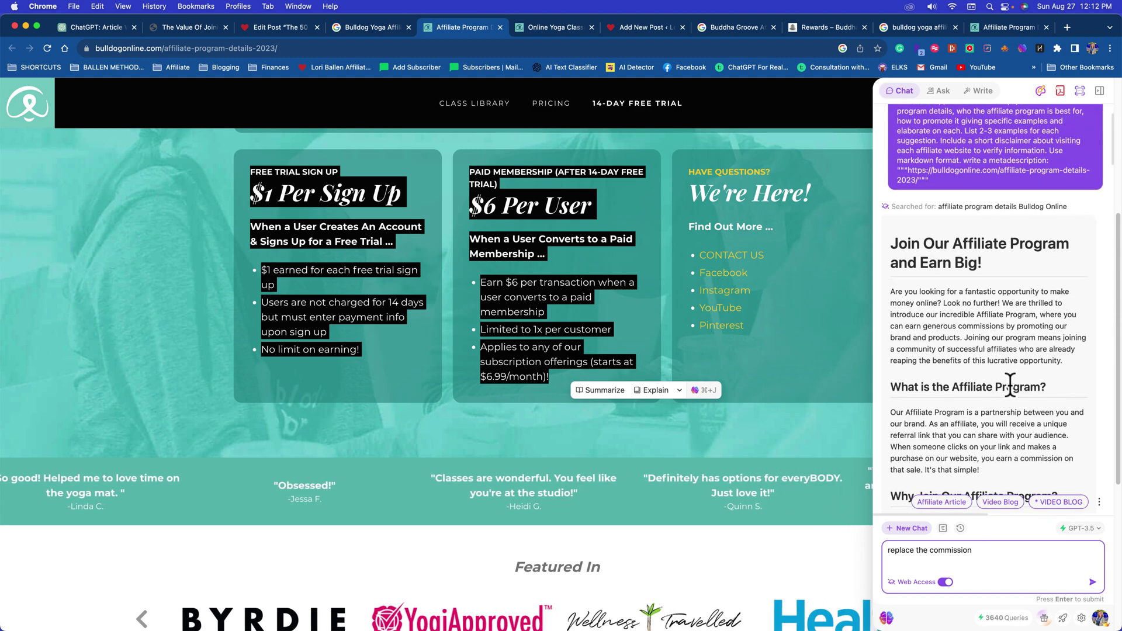
scroll(1010, 385, down, 8)
scroll(1011, 387, down, 10)
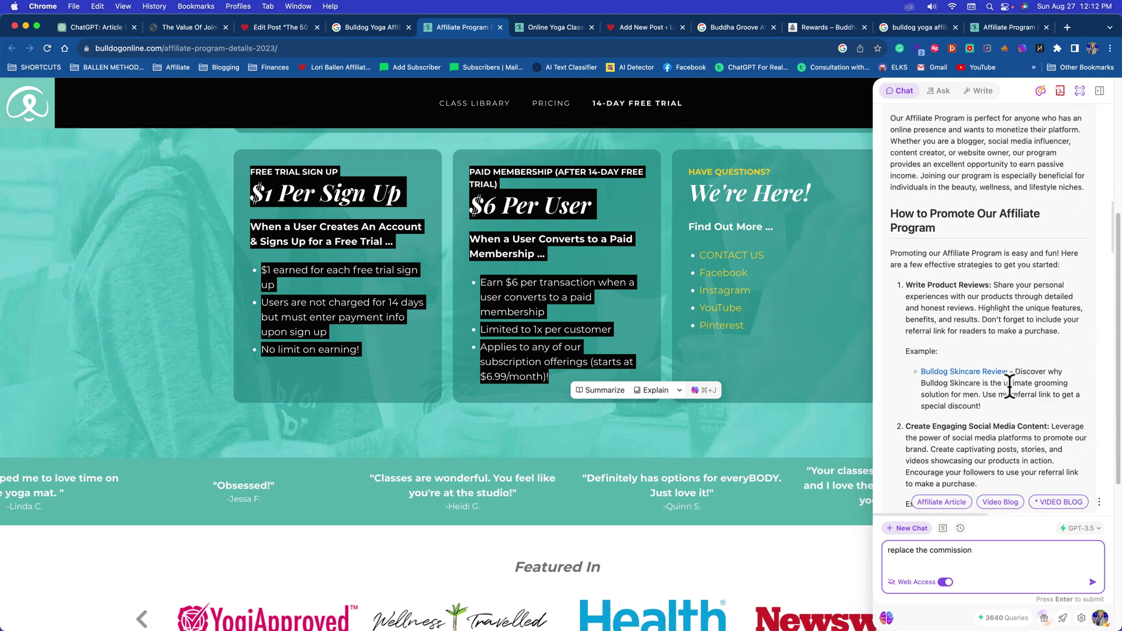
scroll(1011, 382, up, 20)
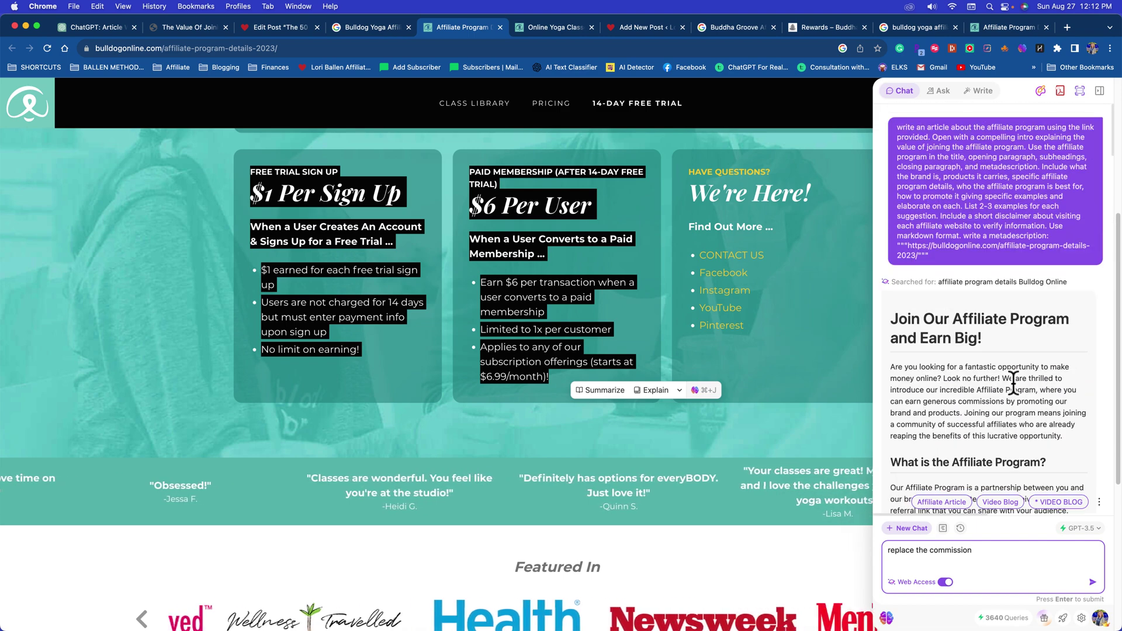
scroll(1010, 389, up, 3)
scroll(997, 376, down, 2)
scroll(835, 416, down, 5)
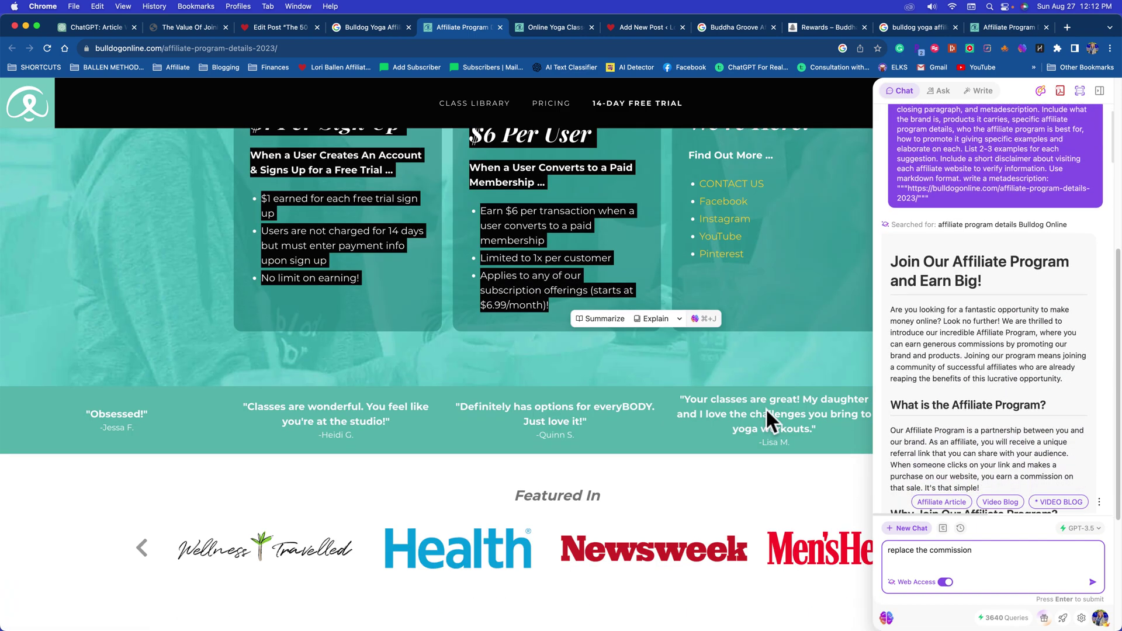
scroll(1057, 412, down, 7)
scroll(1003, 301, down, 3)
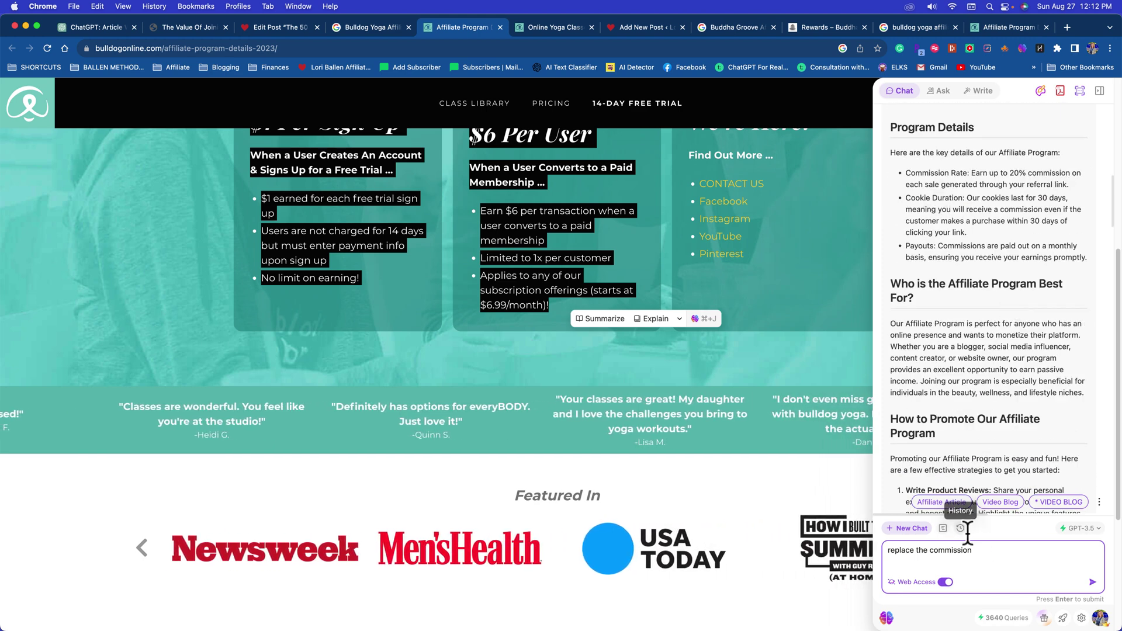
Send 'replace the program details based on this:' followed by the pasted pricing-card text.
double_click(938, 550)
text(r)
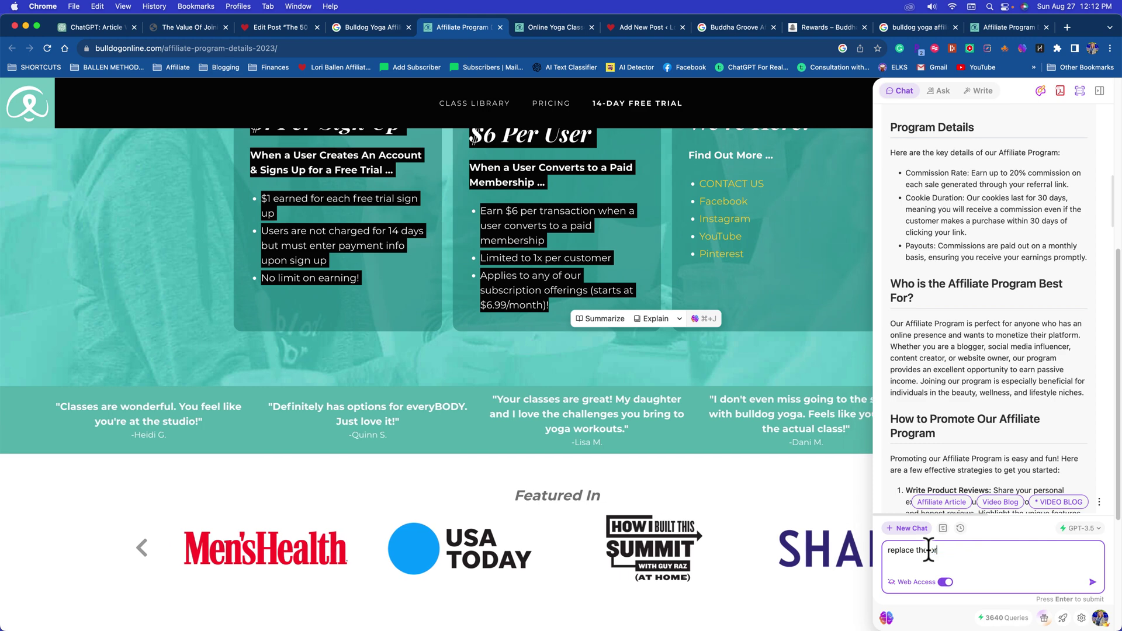
text(ogram detai)
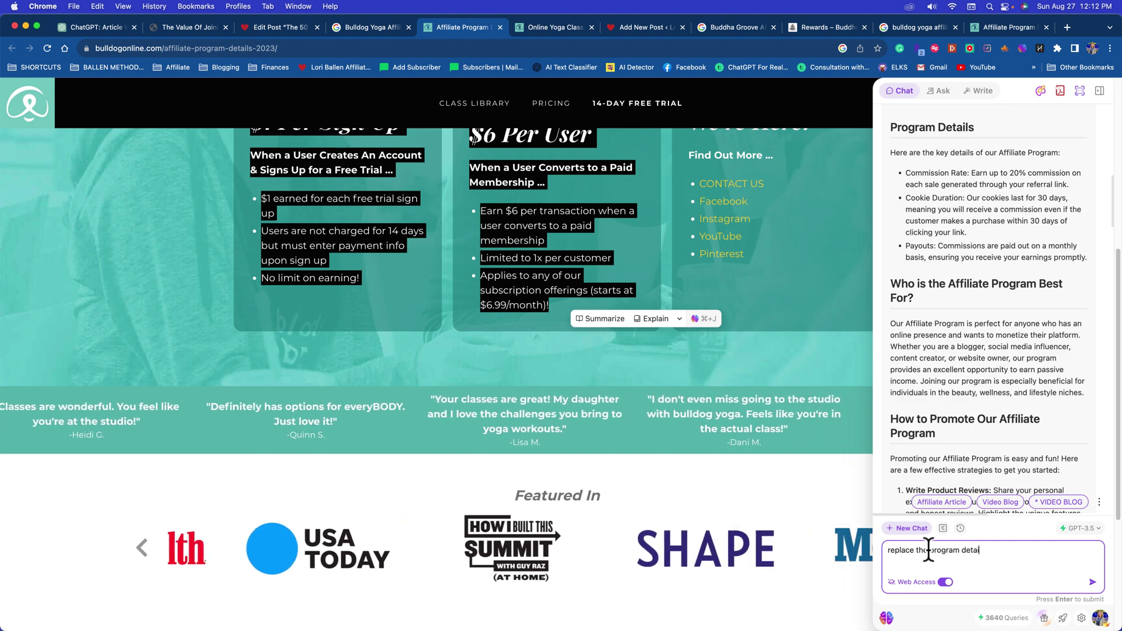
text(ls based on this:)
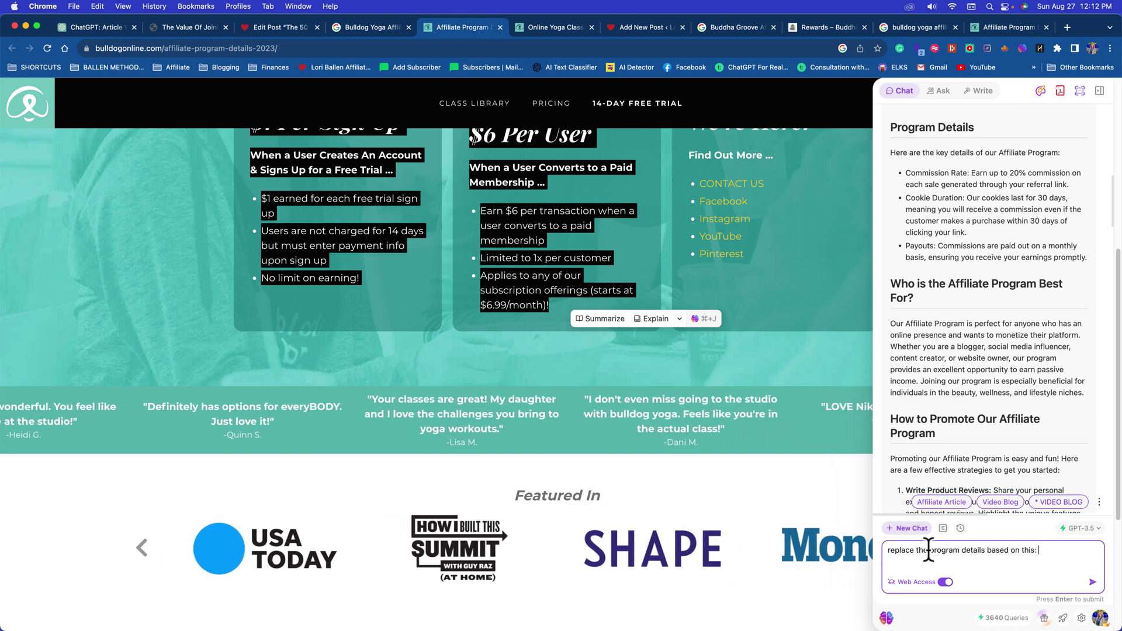
key(super+v)
key(Return)
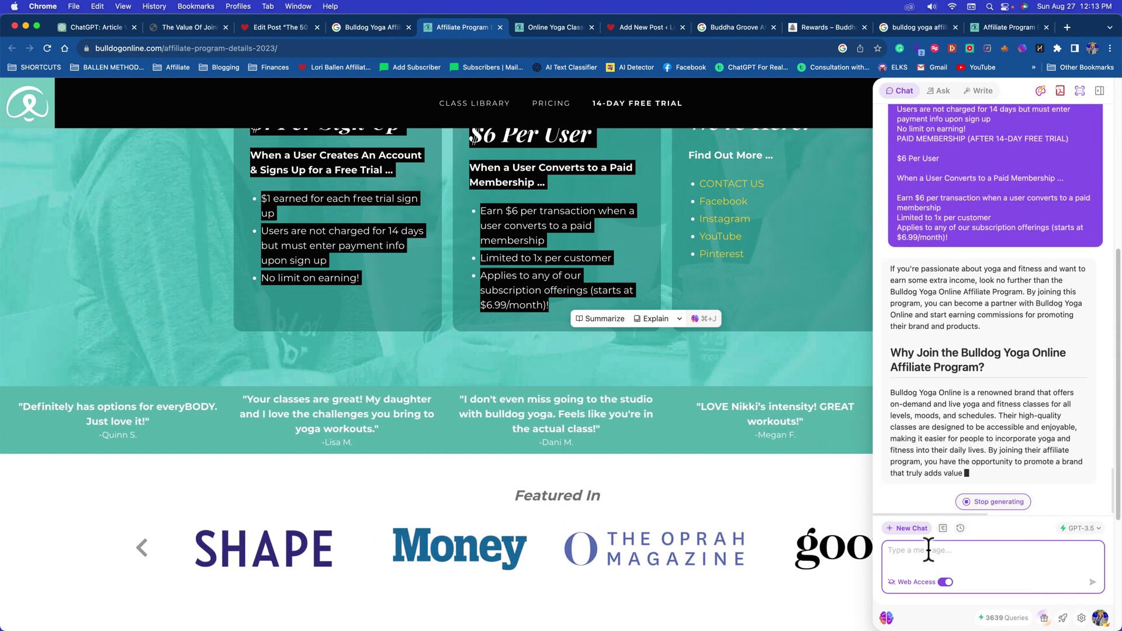
scroll(624, 266, up, 1)
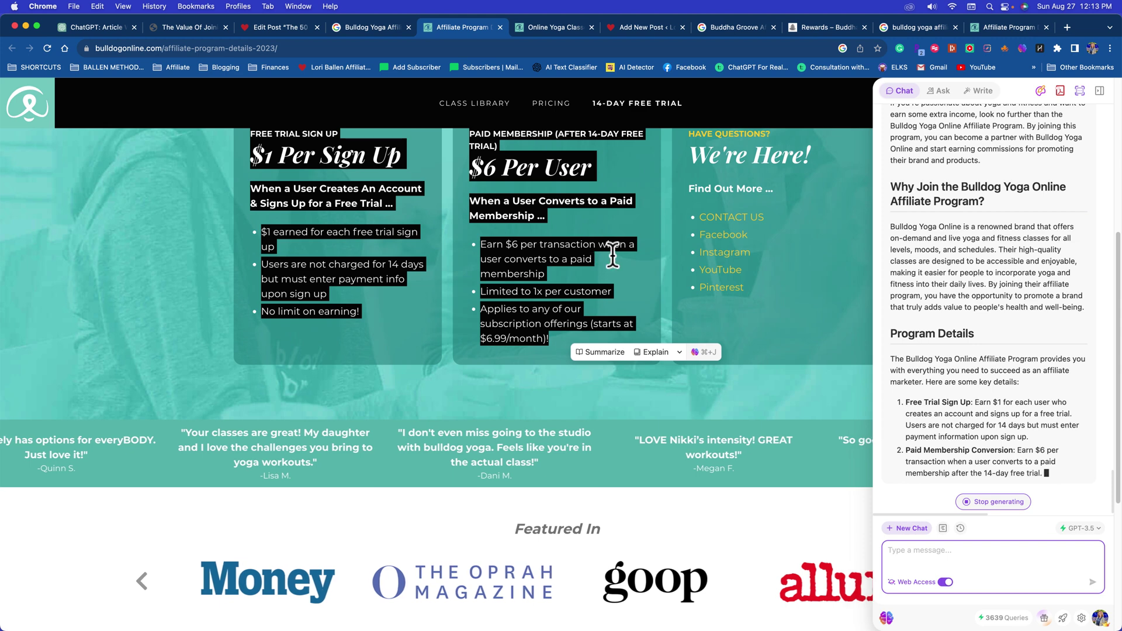
scroll(599, 351, up, 5)
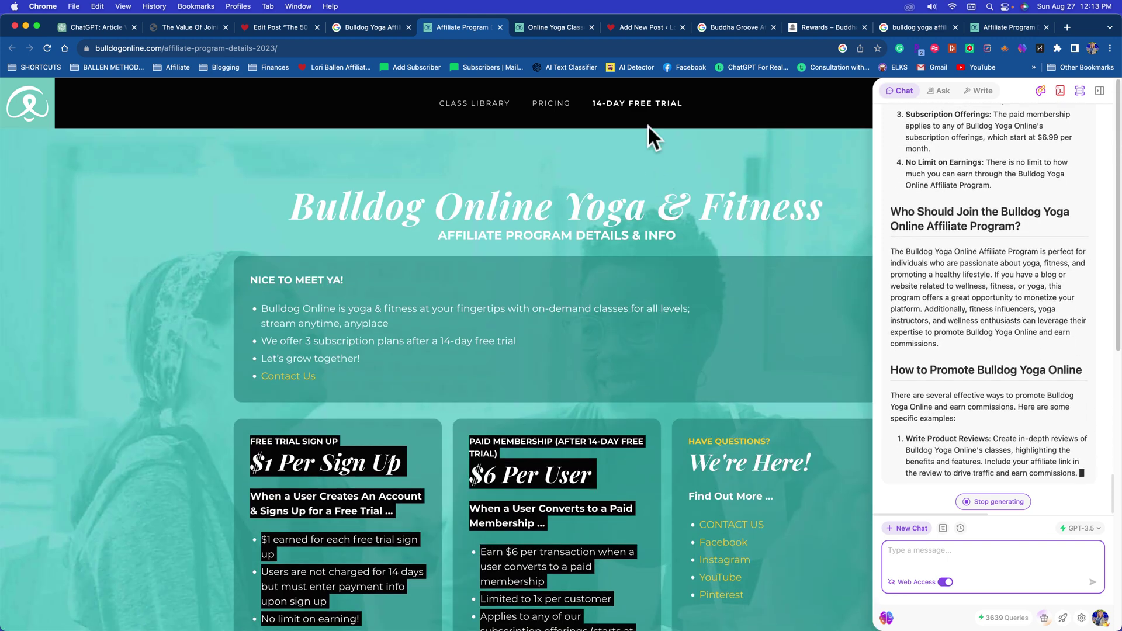
scroll(971, 390, up, 8)
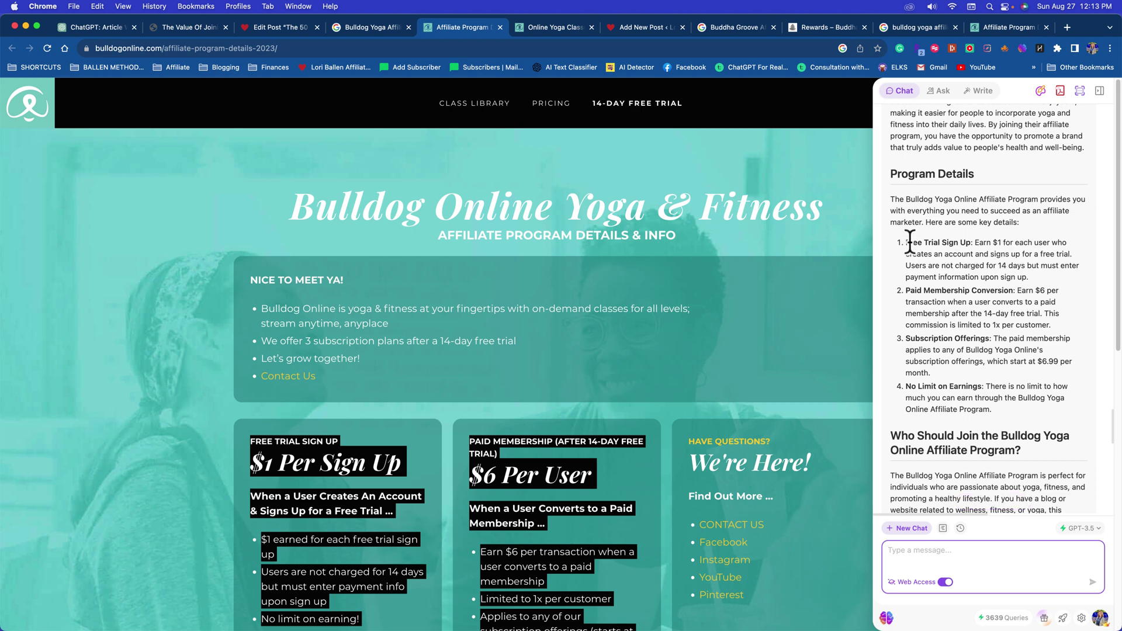
drag(907, 242, 1013, 261)
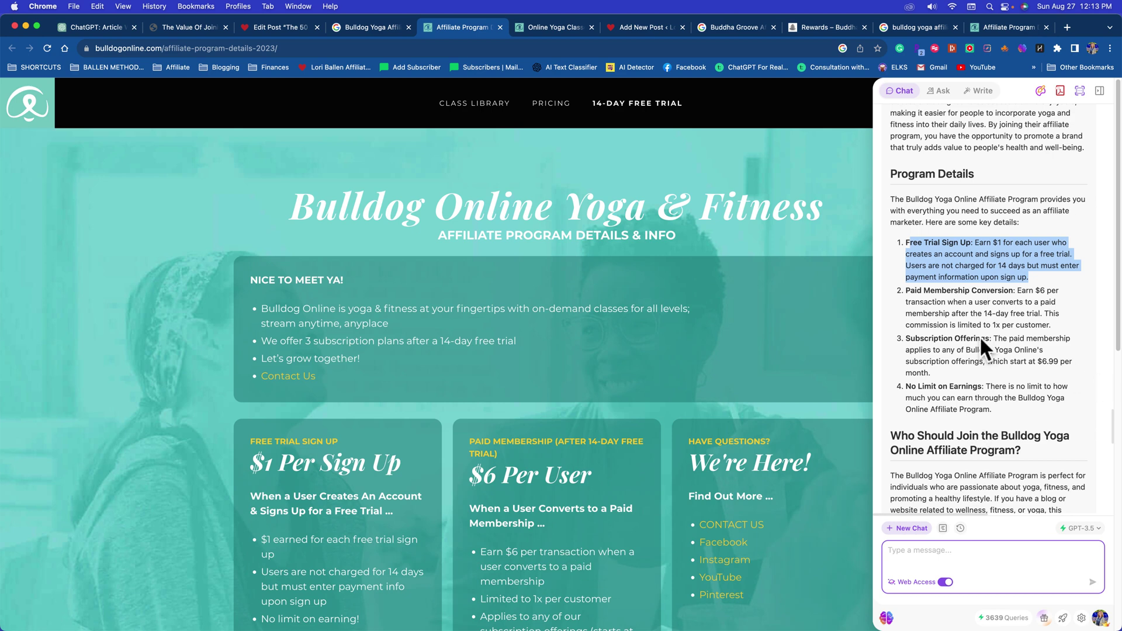
click(933, 296)
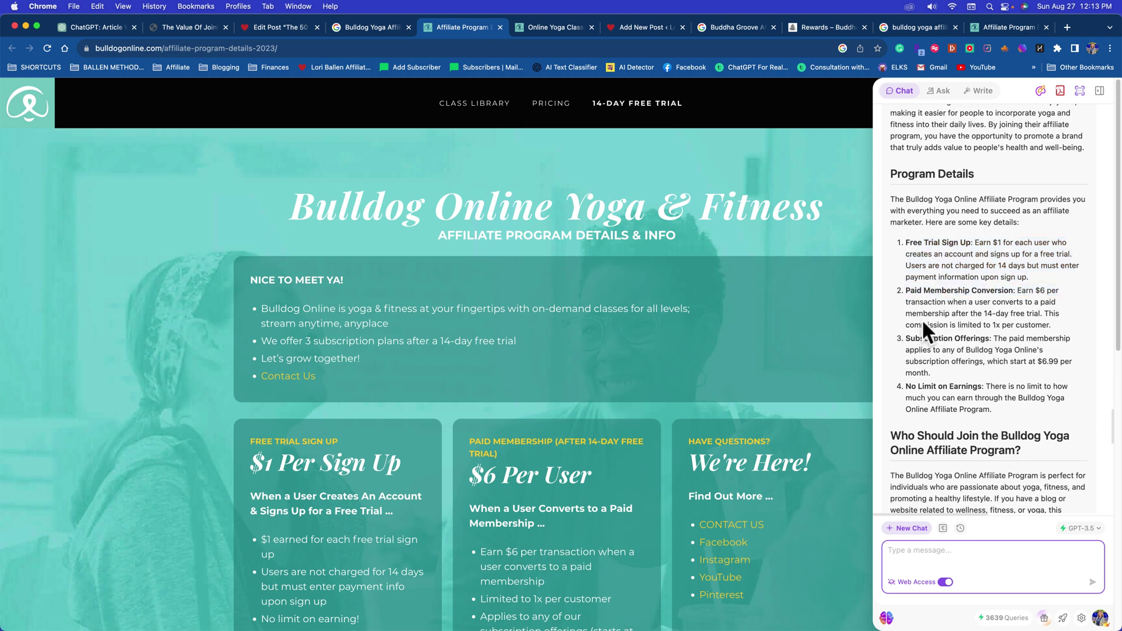
scroll(921, 318, up, 10)
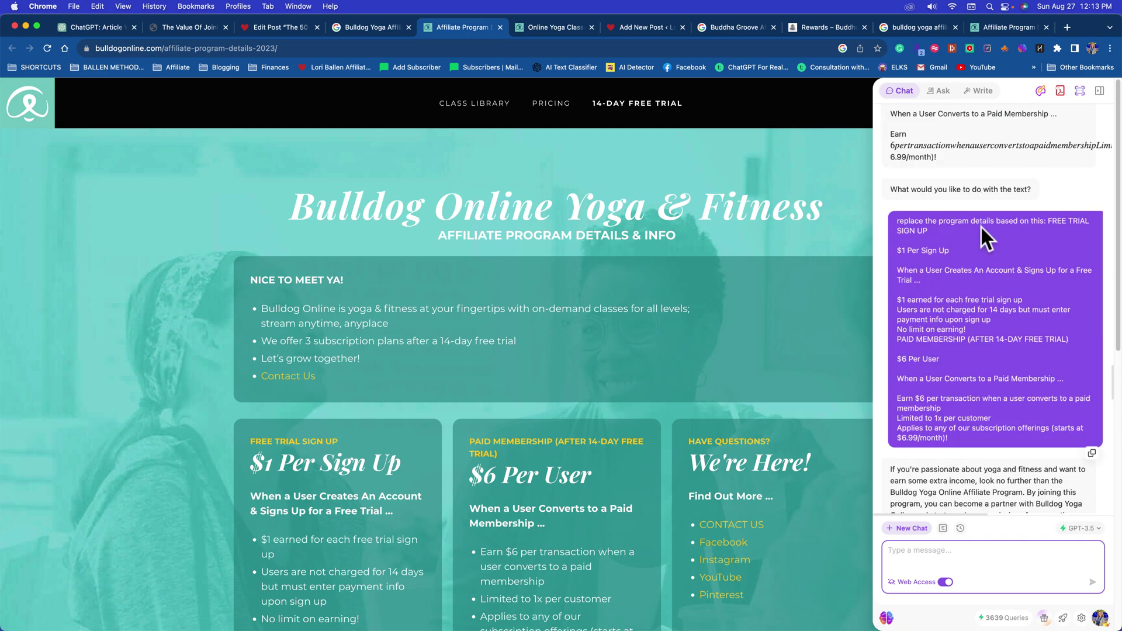
scroll(987, 233, down, 20)
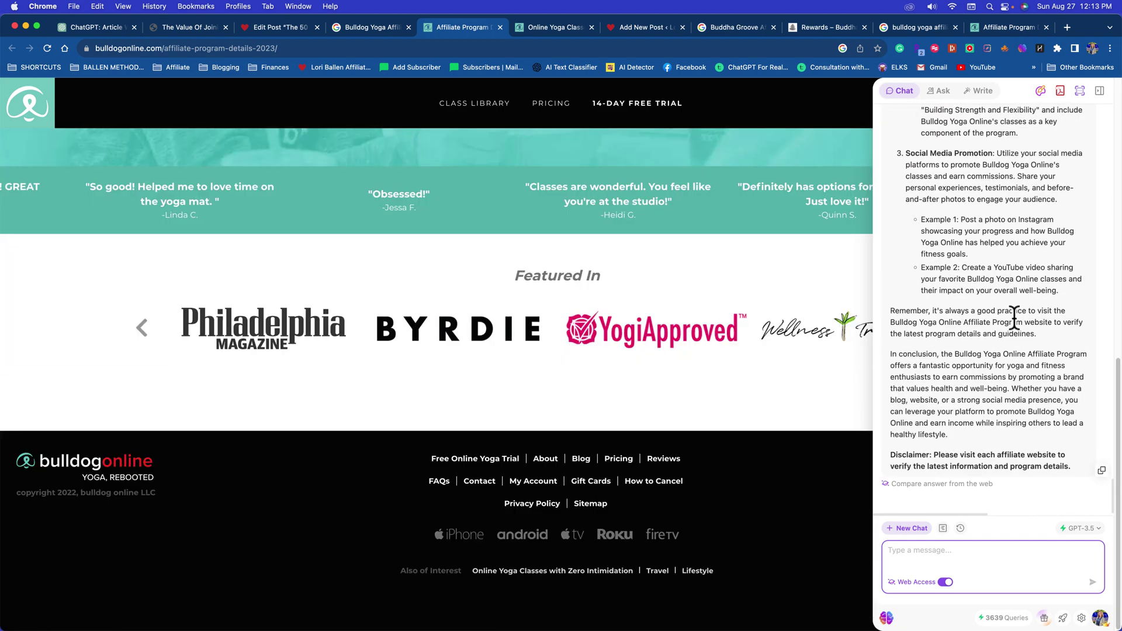
Paste the copied Sider article into the new WordPress post, then undo that attempt.
click(1102, 470)
click(666, 29)
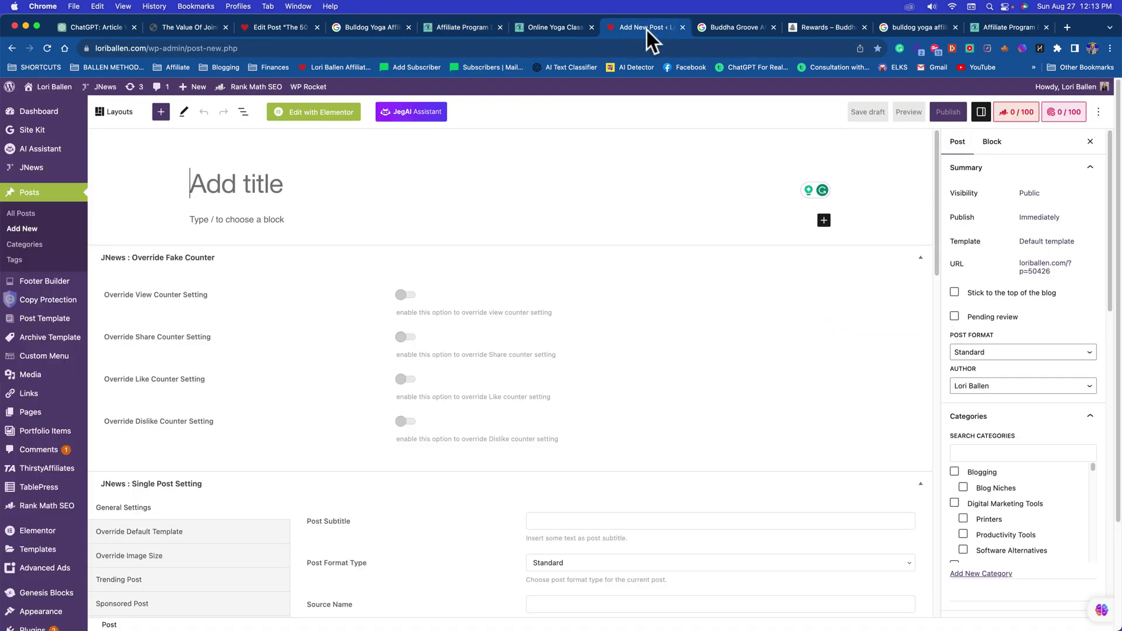
click(254, 197)
key(super+v)
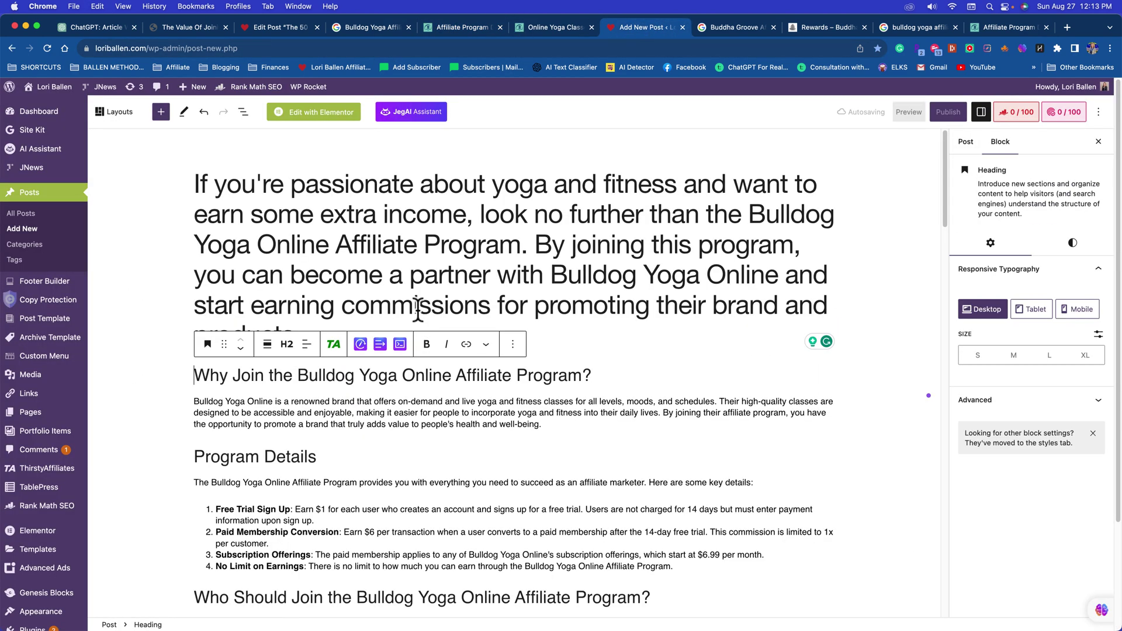
triple_click(358, 202)
key(BackSpace)
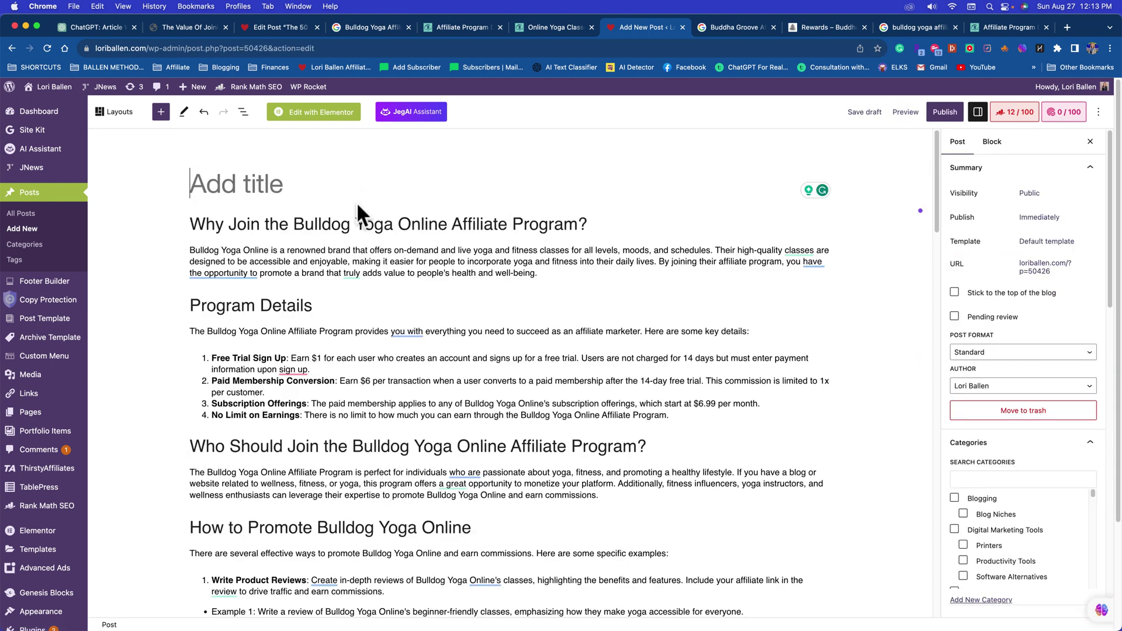
click(548, 27)
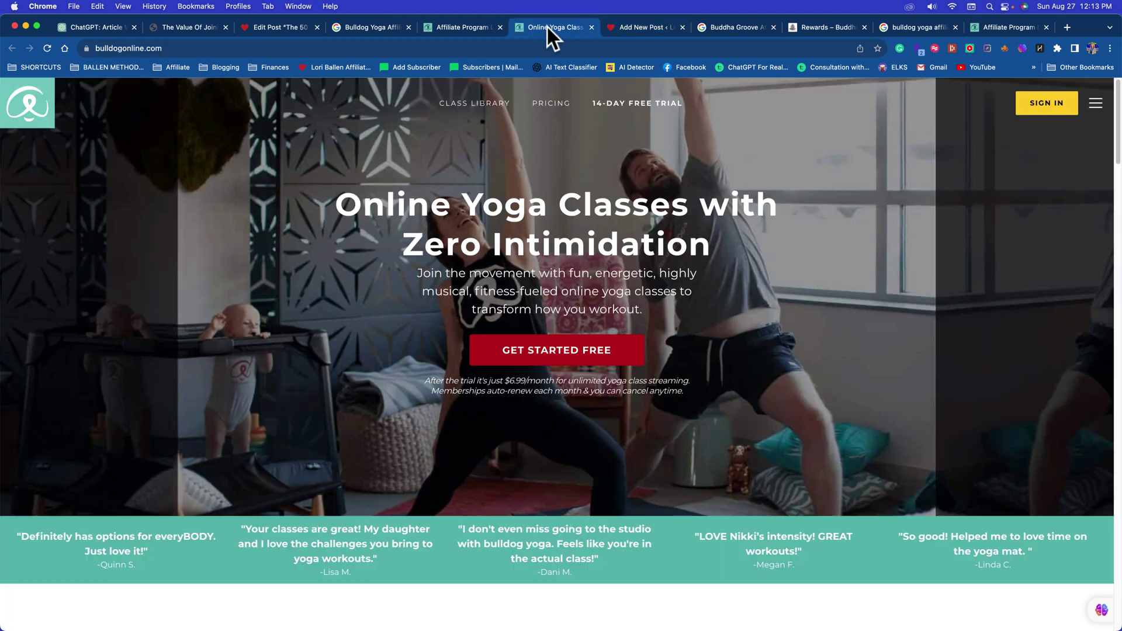
click(626, 27)
key(super+z)
key(super+z)
key(super+z)
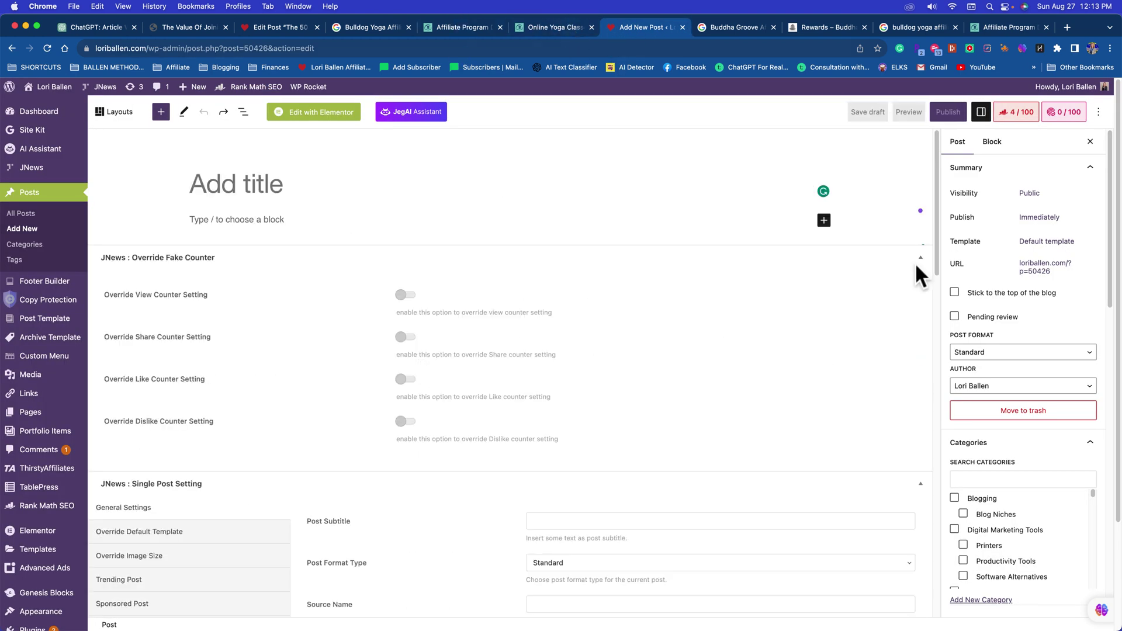
Return to the Sider answer beside the Bulldog Online affiliate page and scroll through it.
click(548, 28)
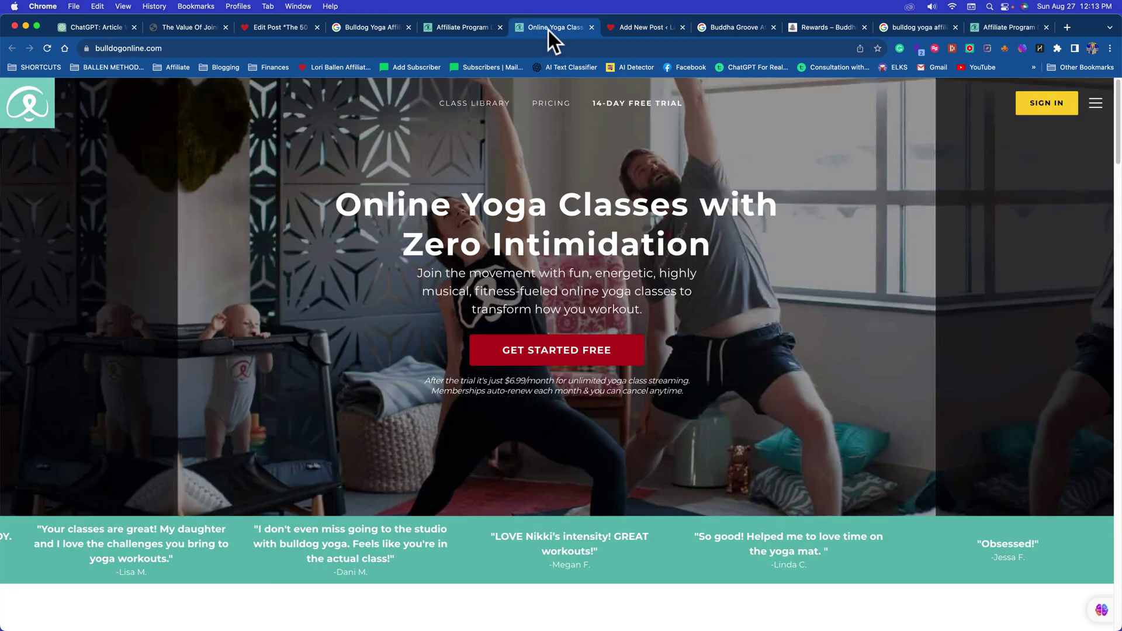
click(468, 27)
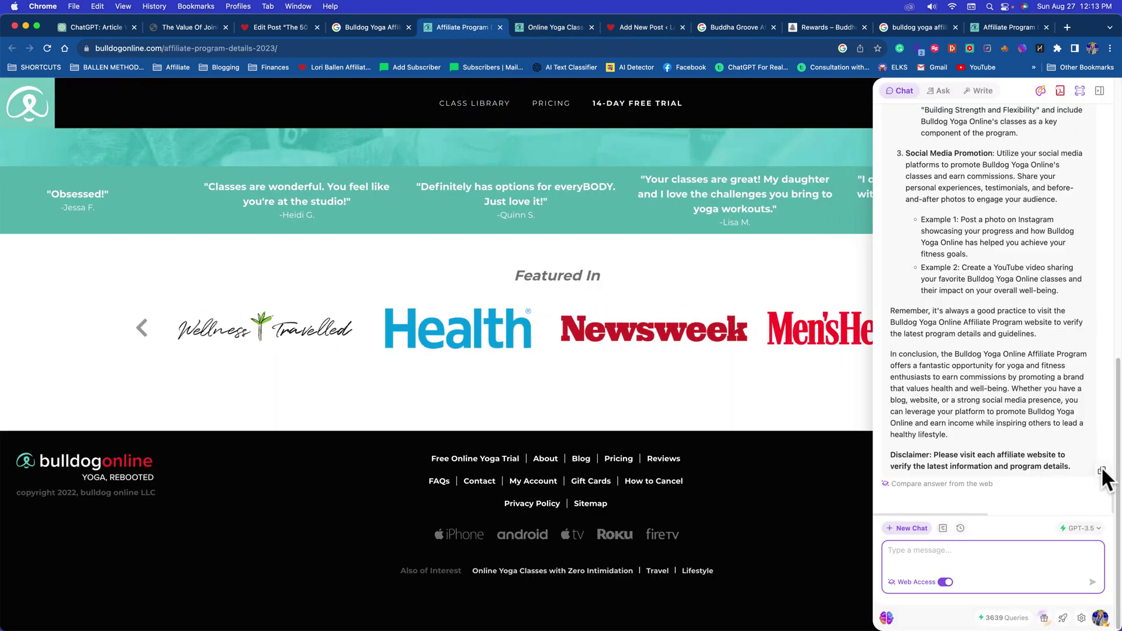
scroll(1026, 360, up, 10)
scroll(1026, 359, down, 10)
scroll(1028, 380, up, 15)
scroll(1028, 400, up, 15)
scroll(1052, 398, down, 20)
scroll(1053, 404, down, 20)
scroll(1078, 279, up, 5)
scroll(1089, 310, down, 3)
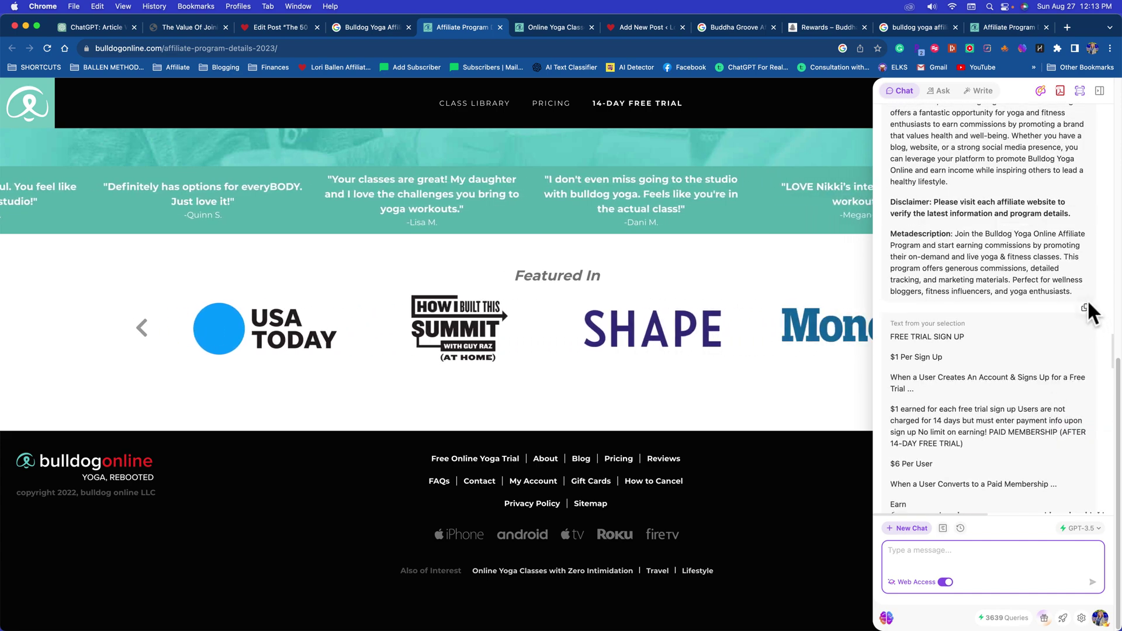
Copy the article again and paste it into the empty new post, titled 'Join Our Affiliate Program and Earn Big!'.
click(1086, 300)
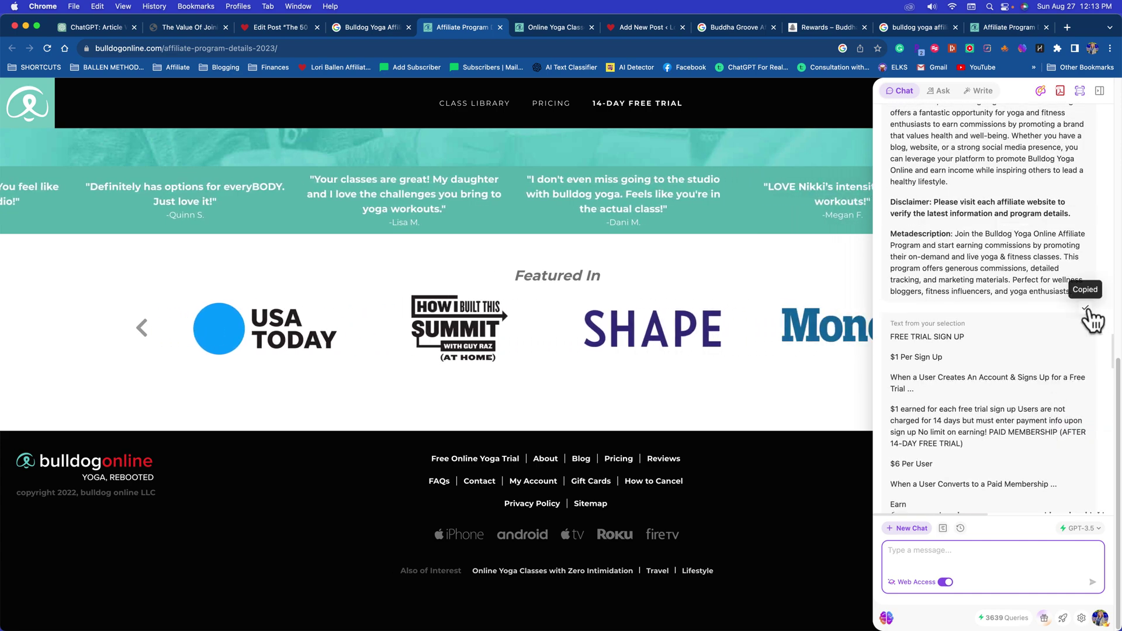
click(278, 27)
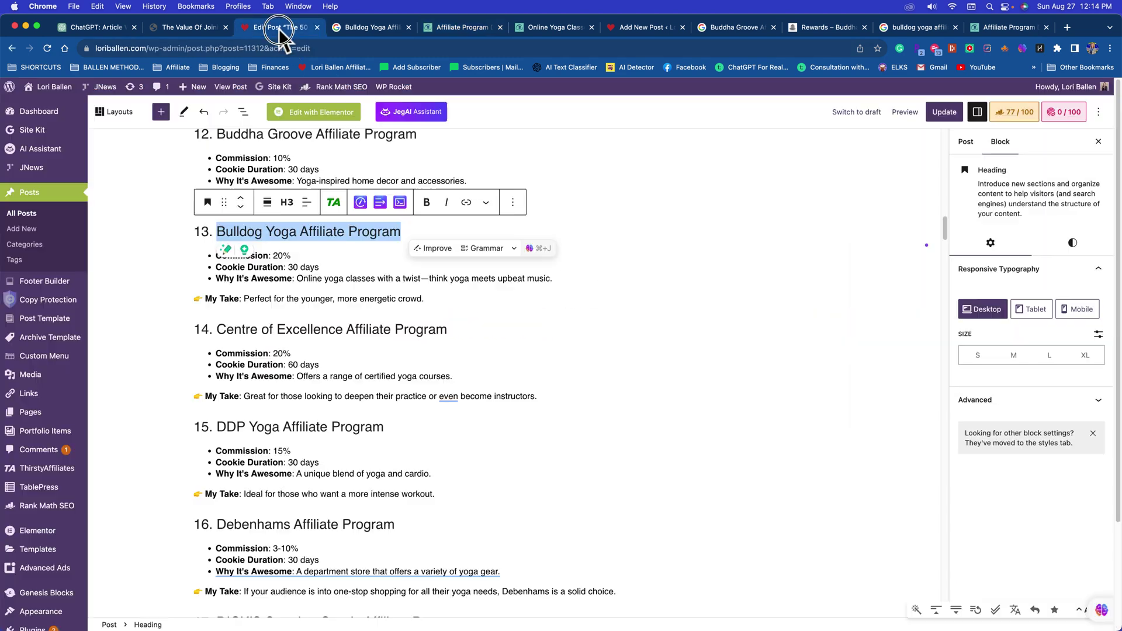
click(626, 28)
click(308, 173)
key(super+v)
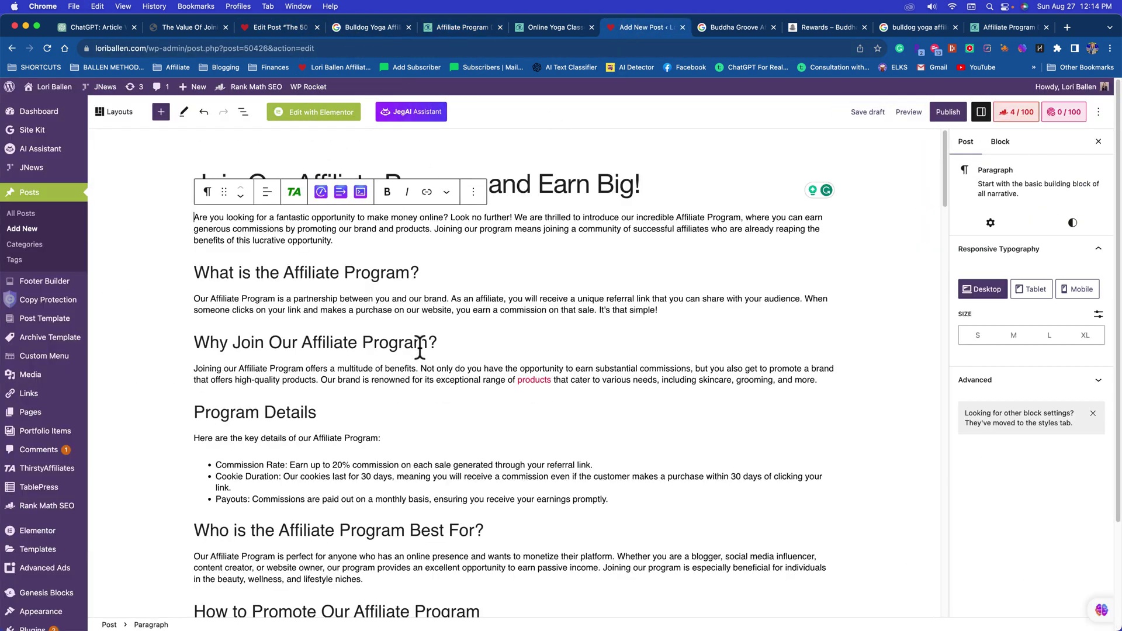
scroll(370, 401, down, 12)
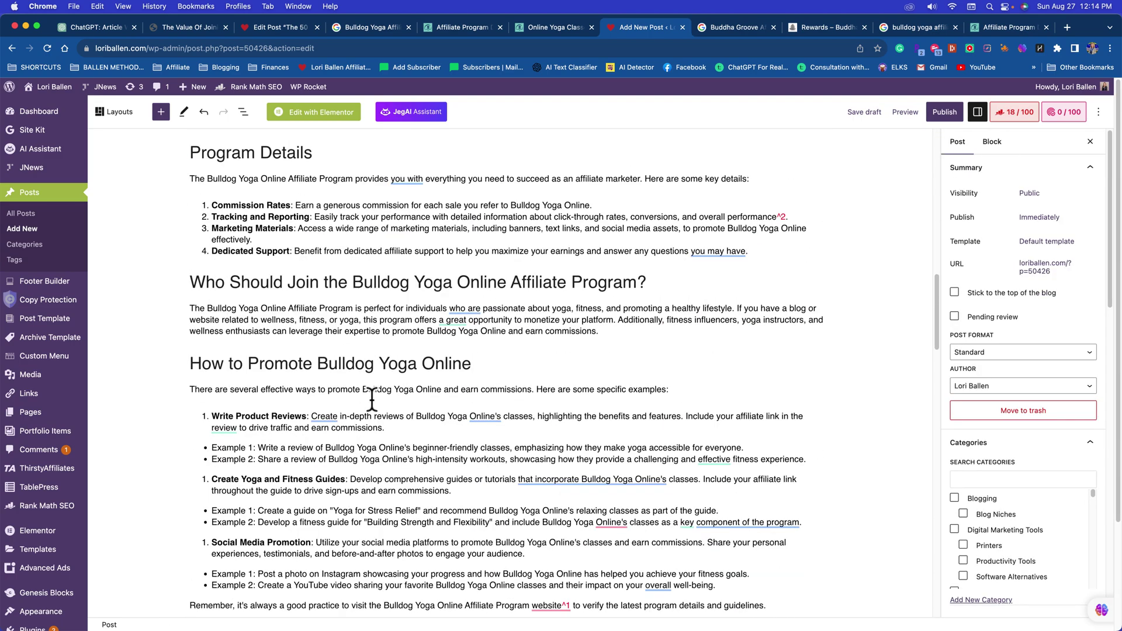
scroll(370, 396, up, 15)
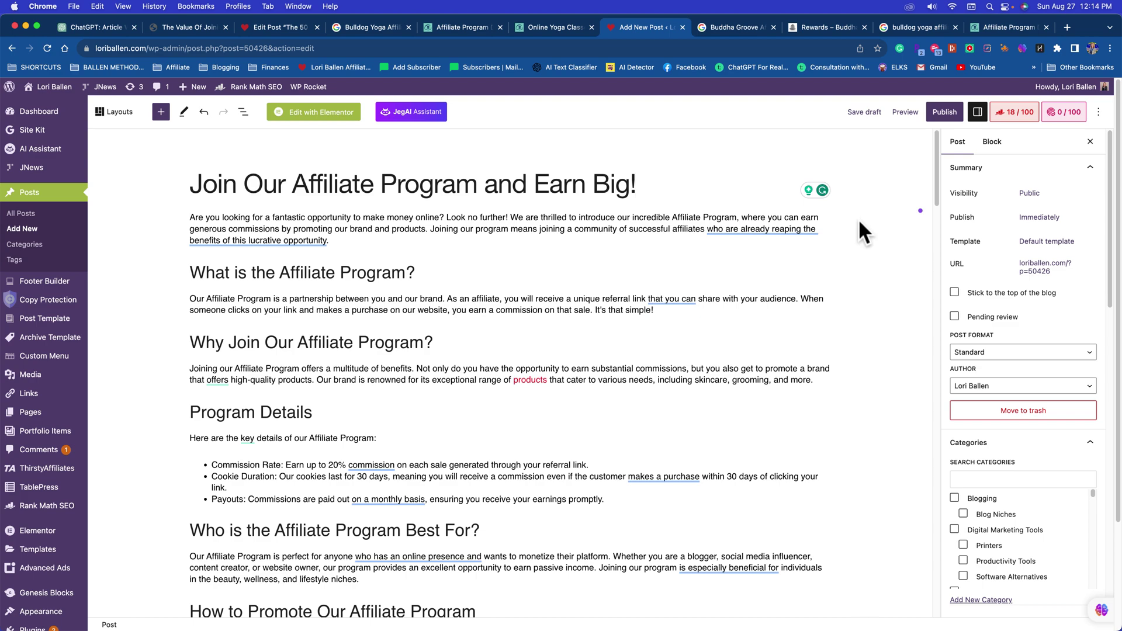
scroll(488, 423, down, 7)
scroll(467, 245, up, 7)
Open Sider's Prompt Manager from the sidebar's saved-prompts list.
click(1100, 610)
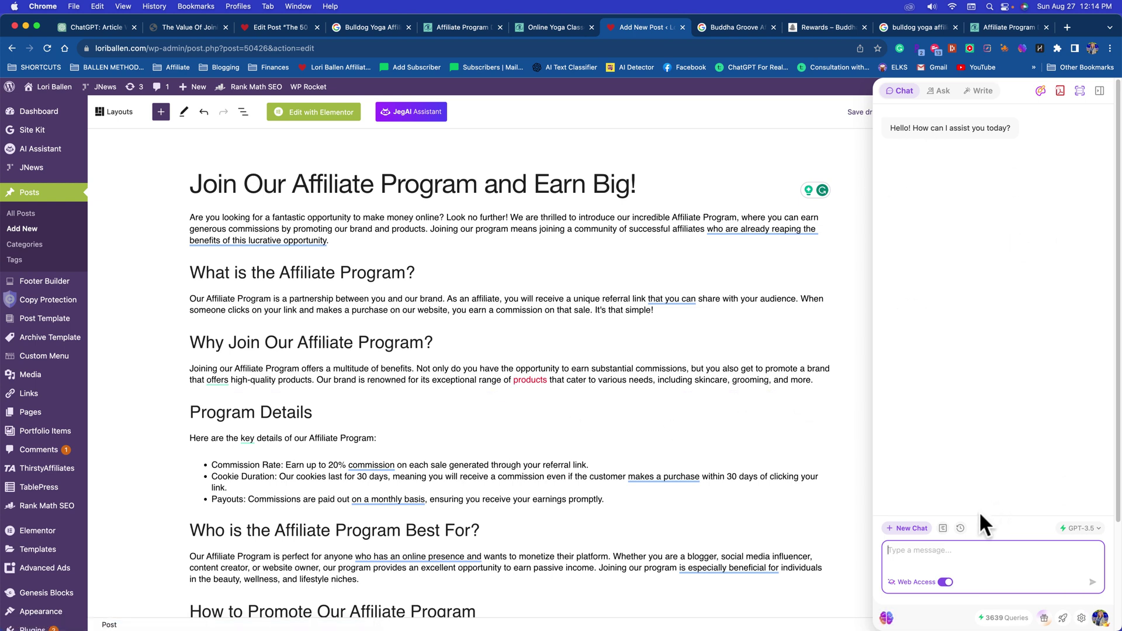
click(943, 528)
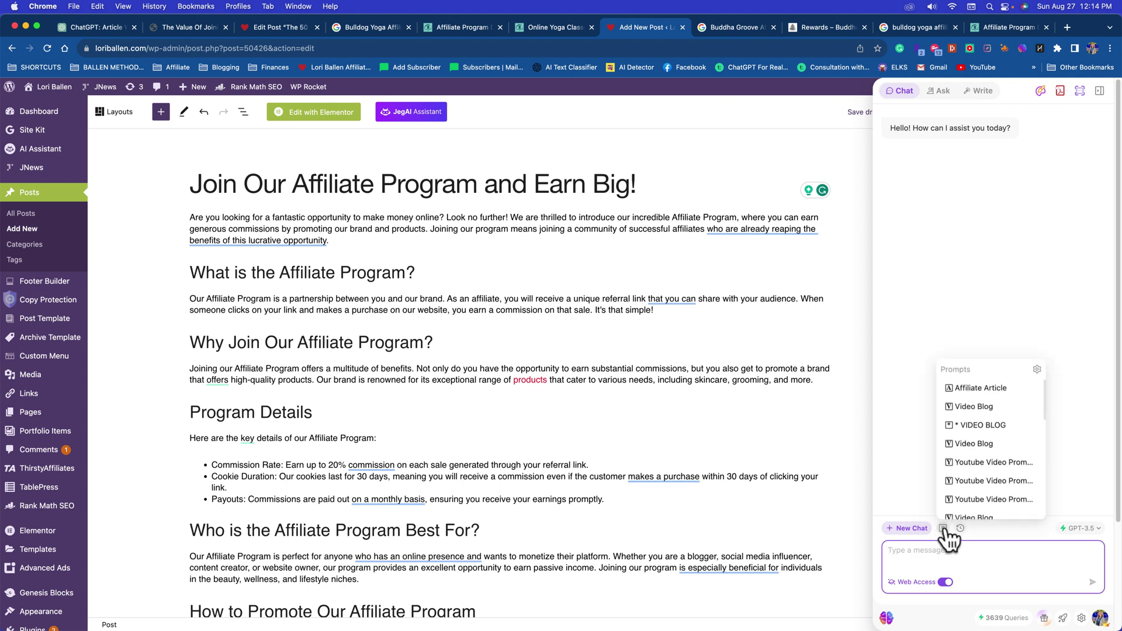
click(1037, 369)
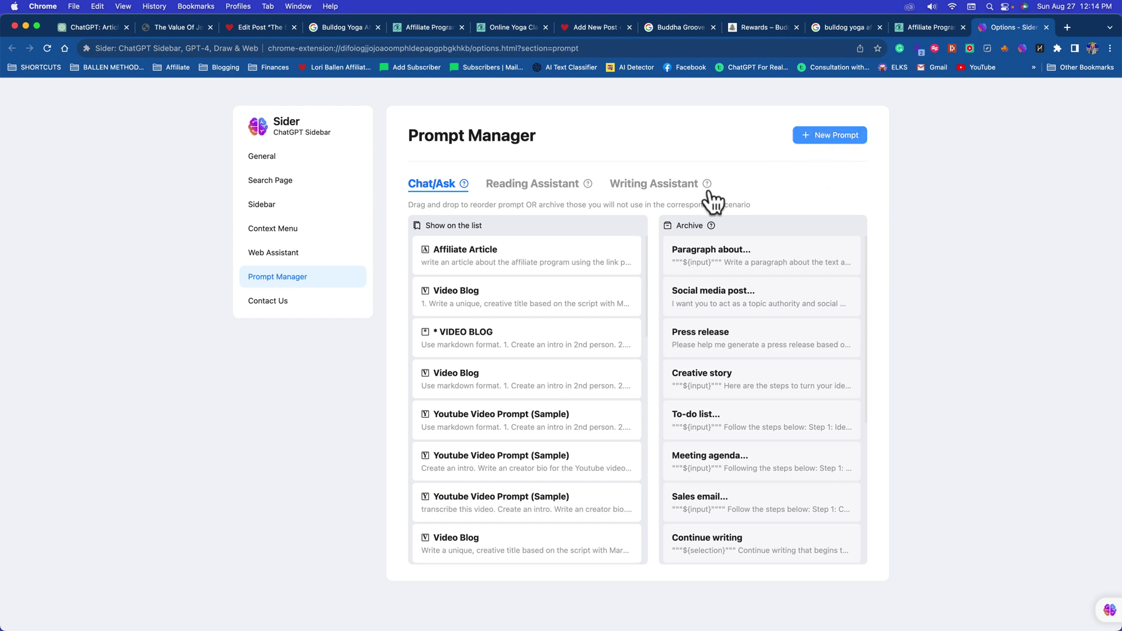
Copy the content of the existing Affiliate Article prompt without changing it.
mouse_move(502, 258)
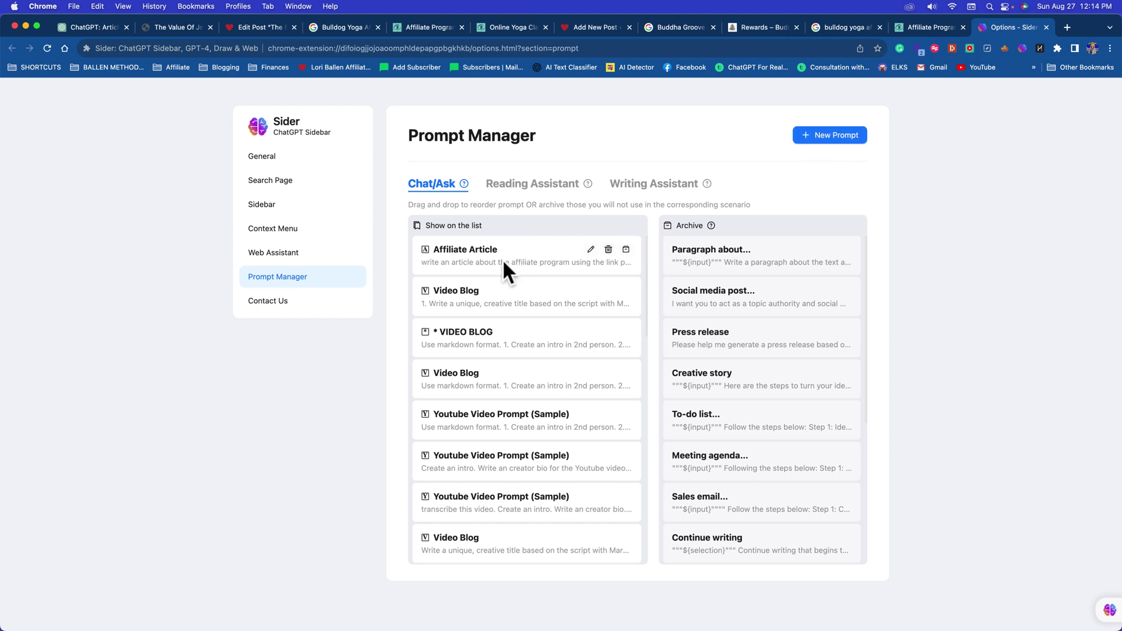
click(591, 250)
drag(445, 316, 645, 447)
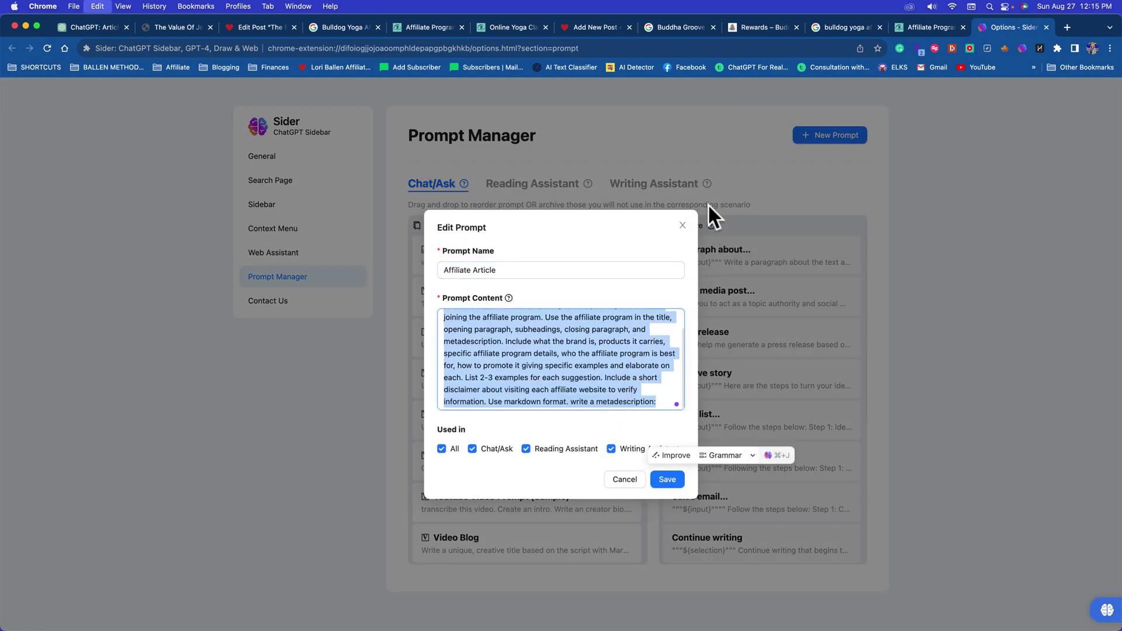
click(682, 226)
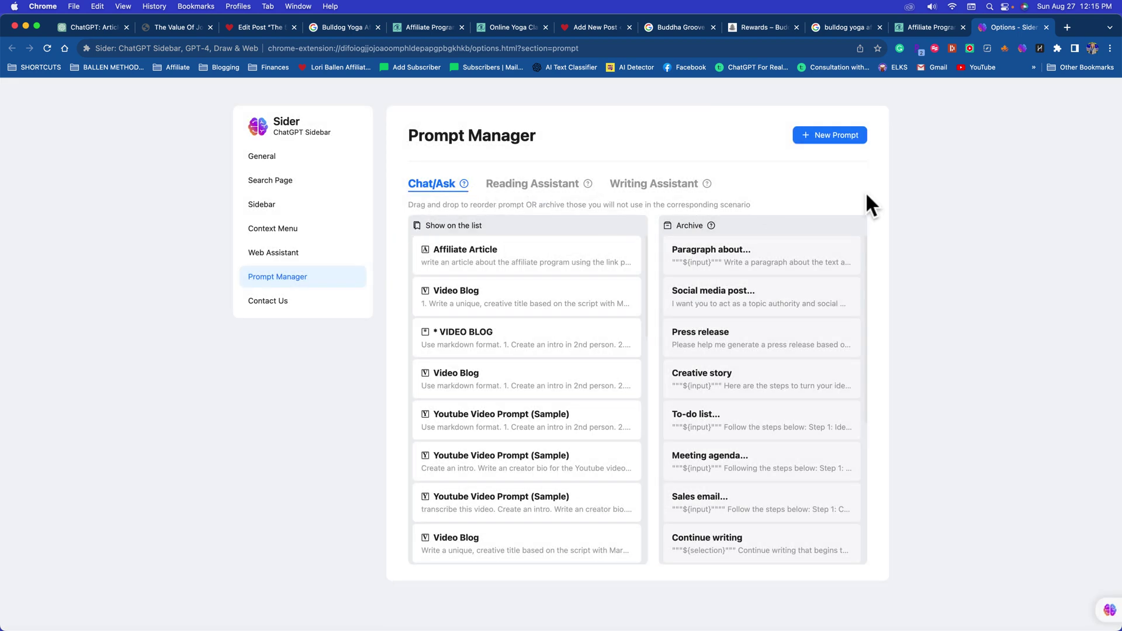
Create a new prompt named Affiliate Article holding the pasted affiliate-article instructions.
click(839, 143)
click(526, 351)
key(super+v)
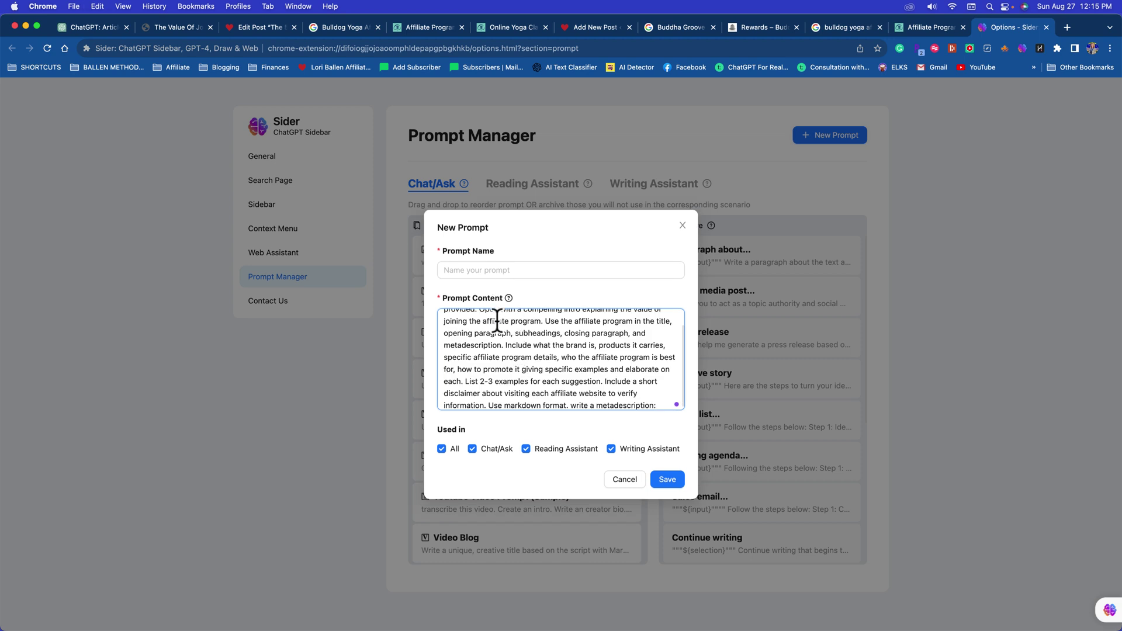
scroll(497, 327, up, 2)
click(476, 269)
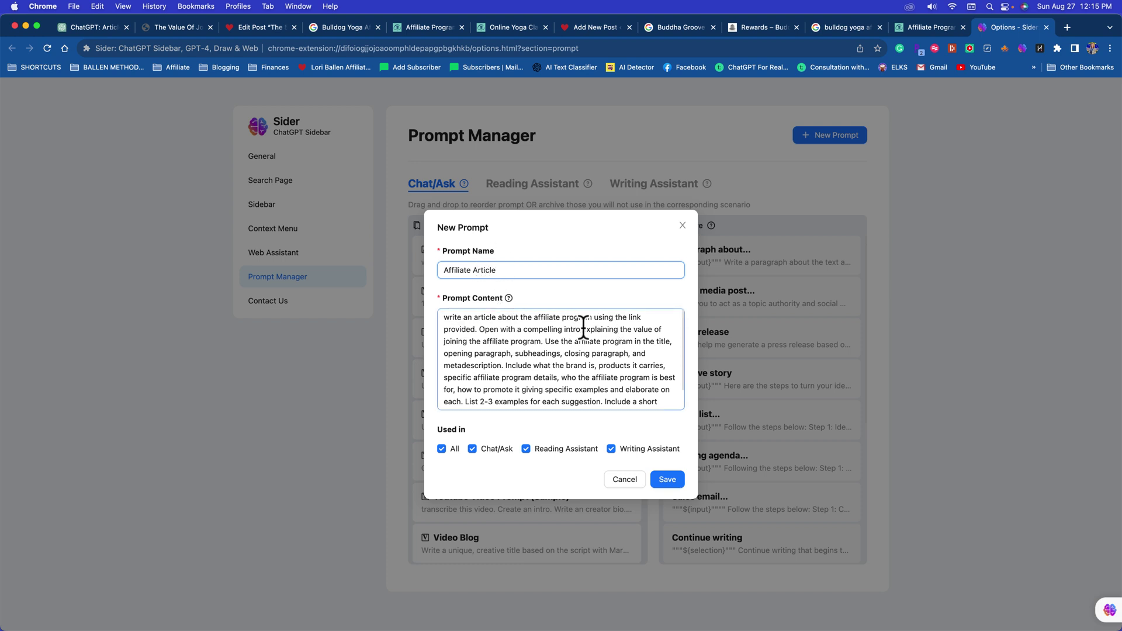
click(456, 330)
drag(475, 330, 439, 319)
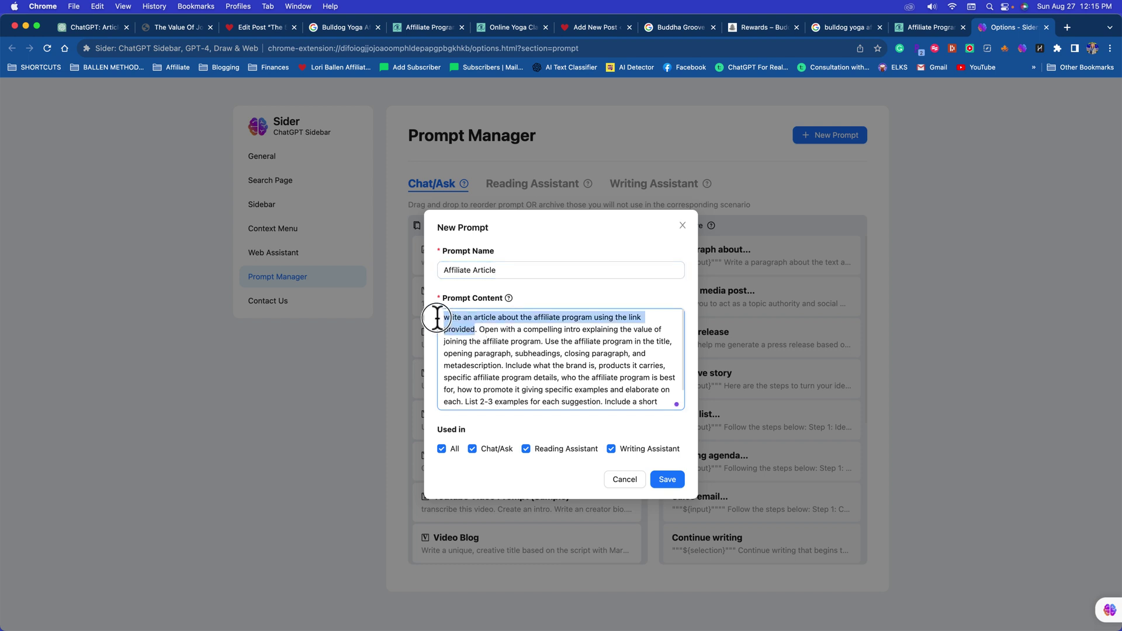
click(533, 345)
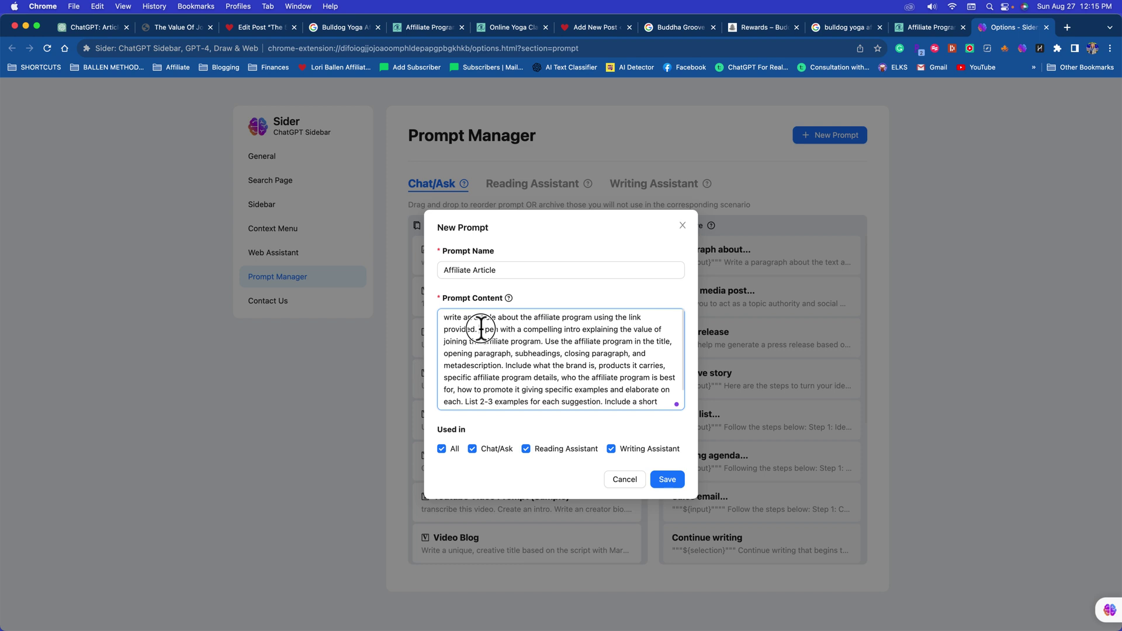
drag(480, 329, 498, 332)
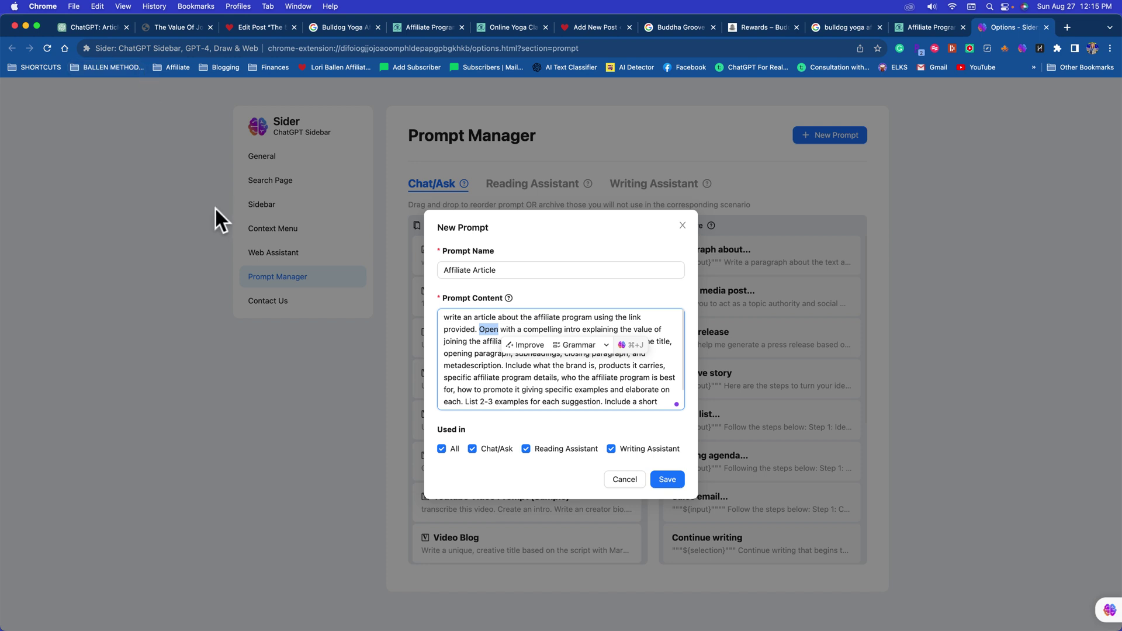
click(455, 341)
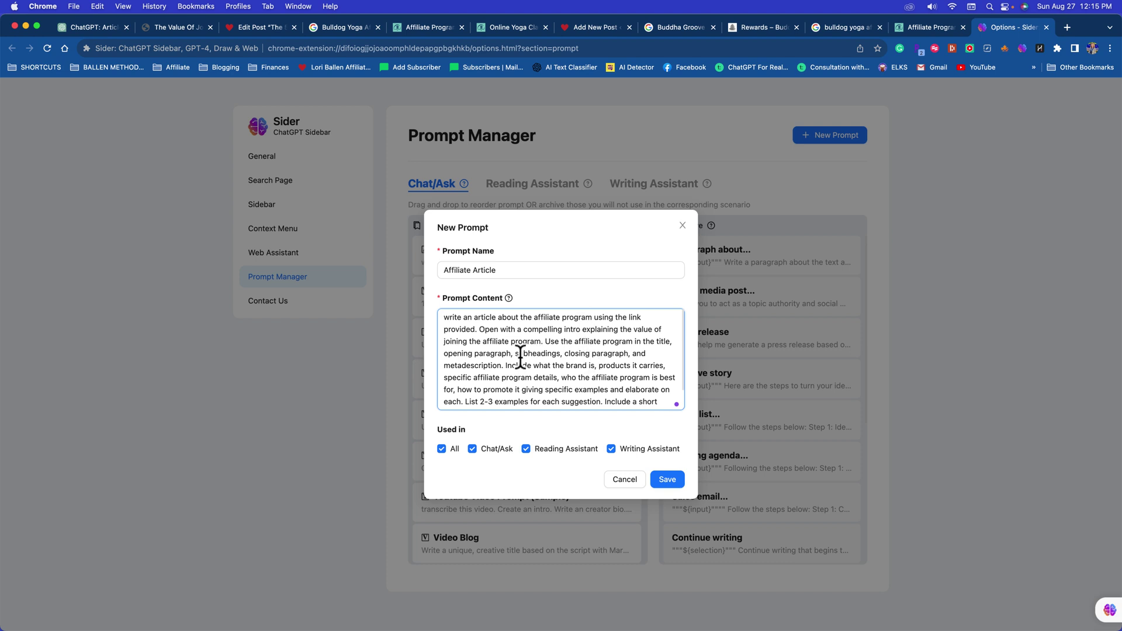
drag(443, 318, 658, 406)
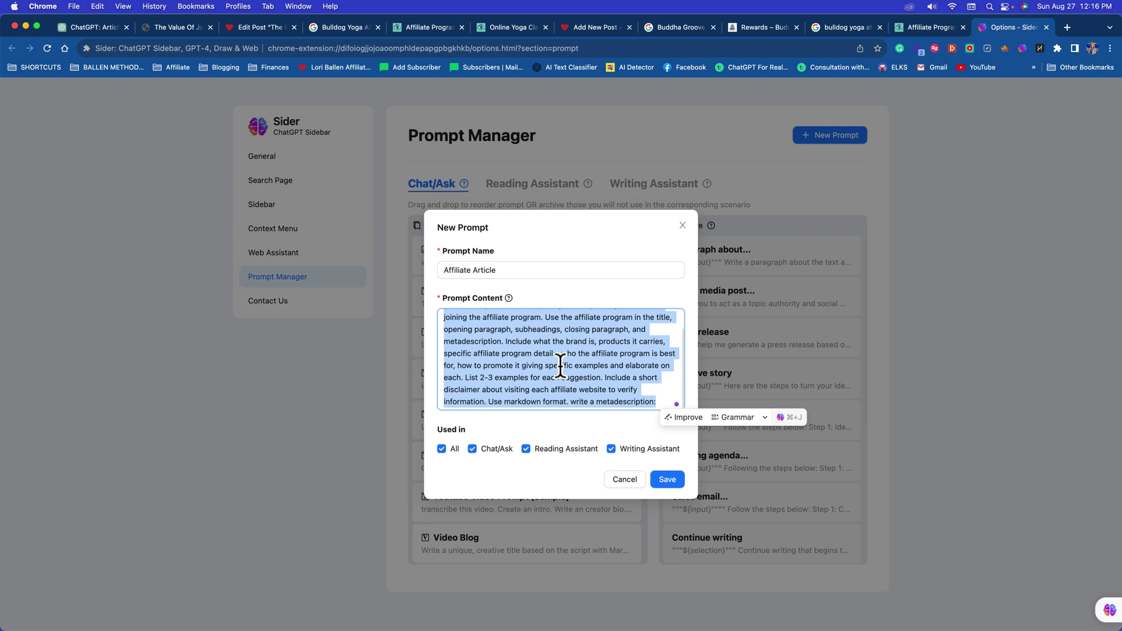
Add a request for a bio about the affiliate marketer before the metadescription instruction, then save the prompt.
click(496, 318)
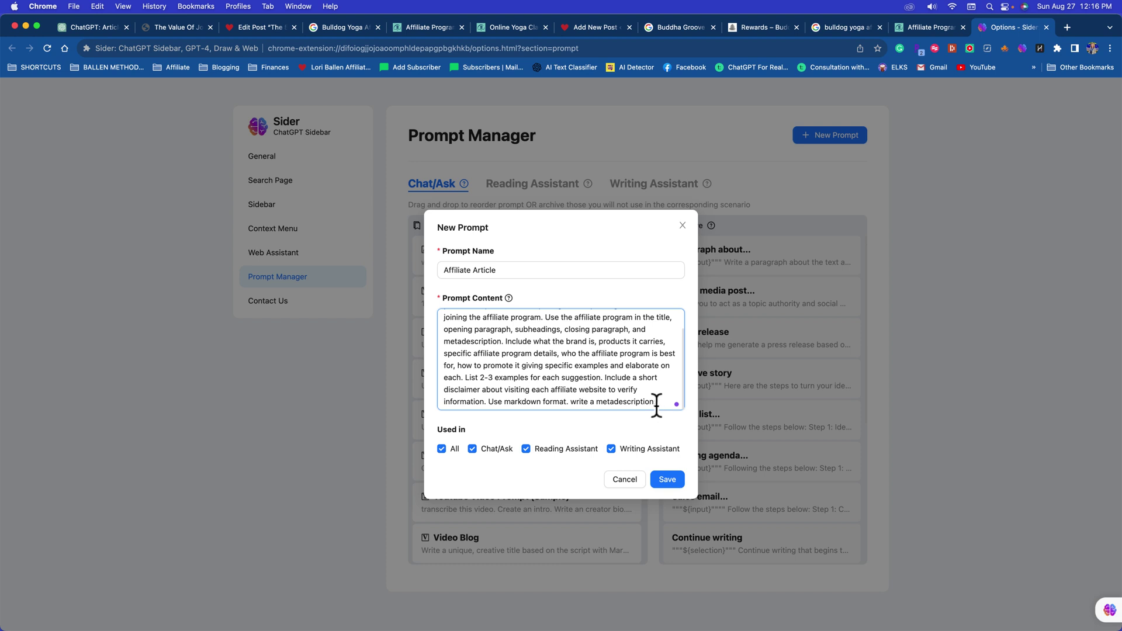
text(:)
click(571, 401)
text(Include a bio about Lori Ballen affiliate marketer.)
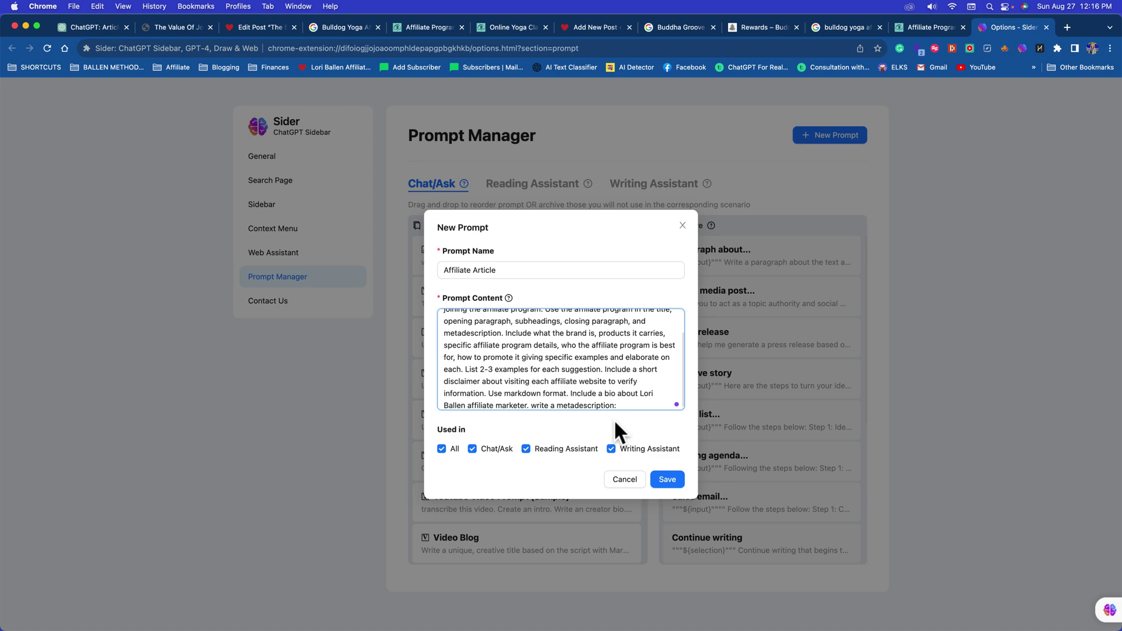
click(637, 404)
click(672, 482)
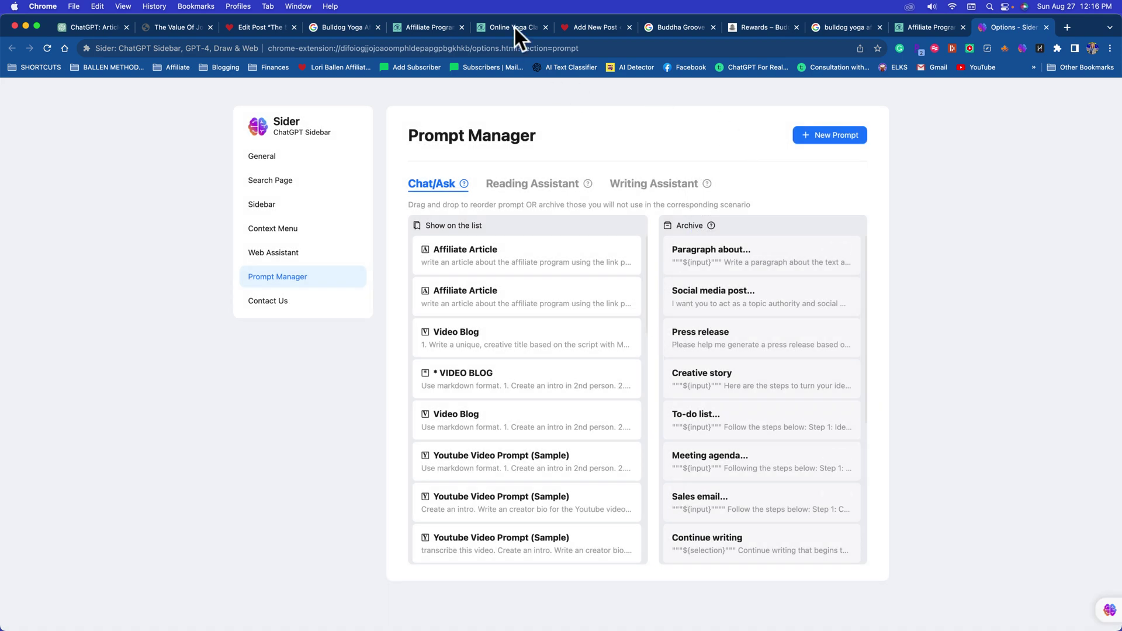
Copy the Bulldog affiliate program page's address and load the saved Affiliate Article prompt in Sider.
click(491, 25)
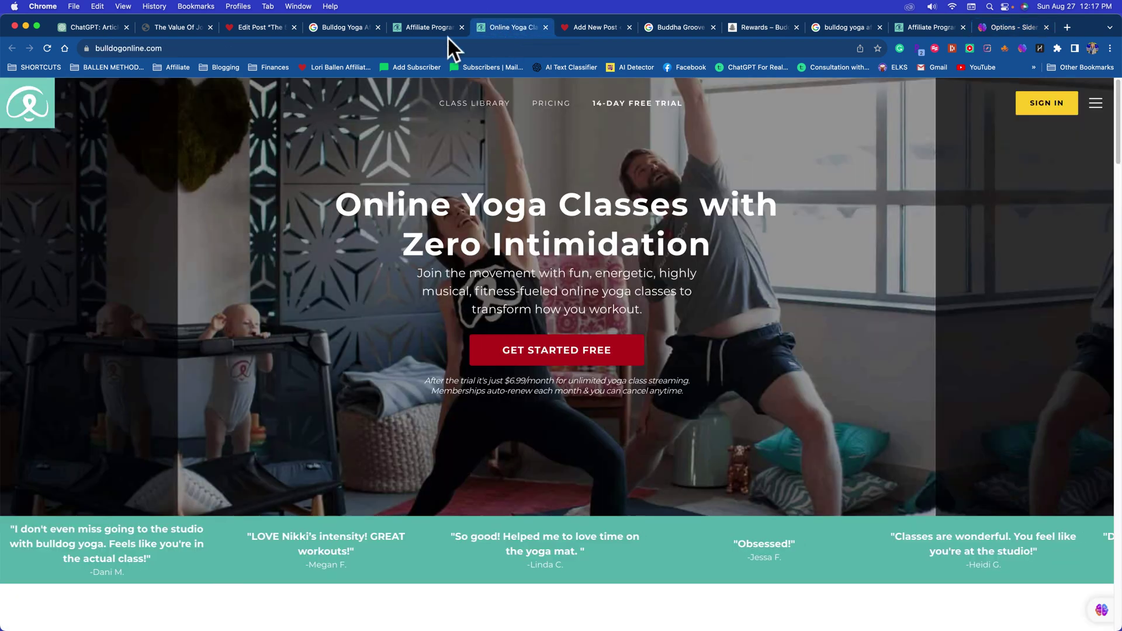
click(415, 25)
click(240, 49)
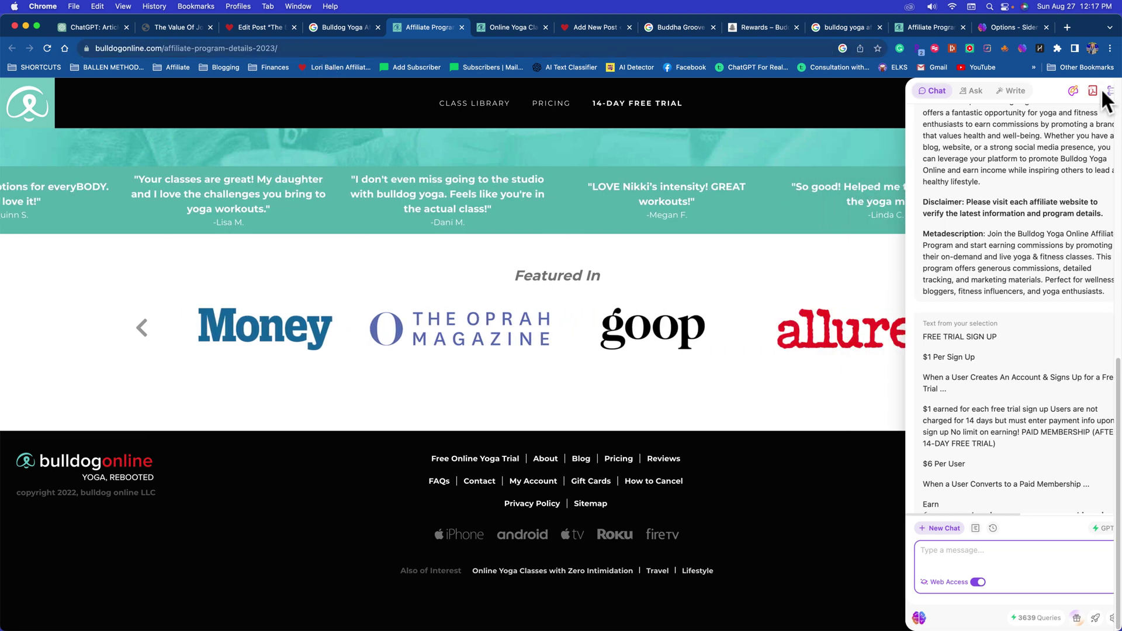
click(1103, 93)
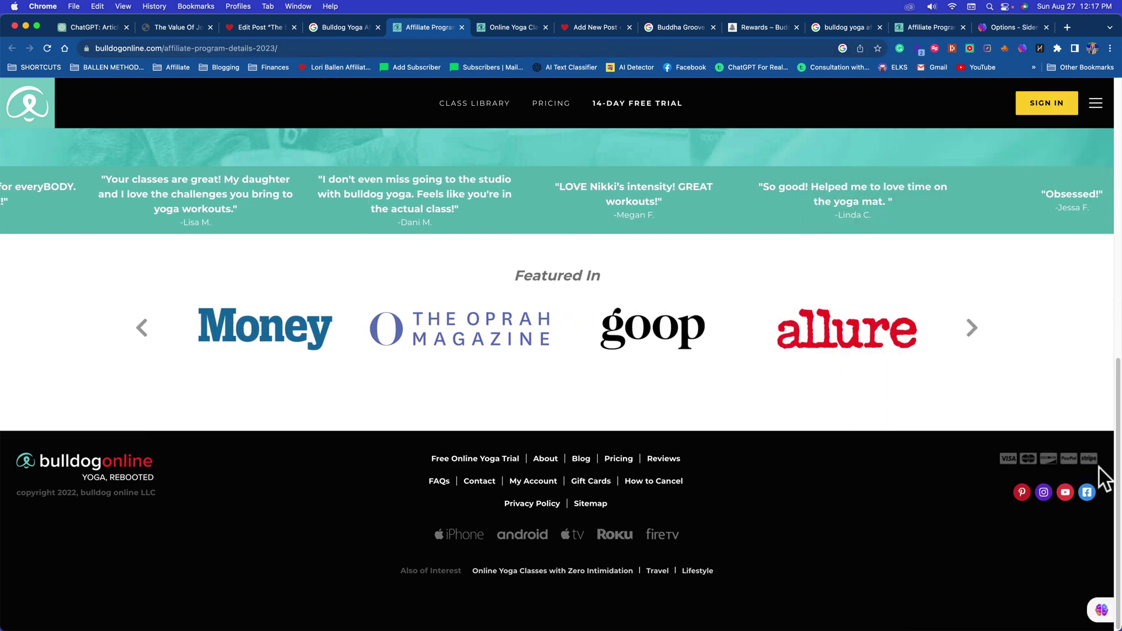
click(1101, 609)
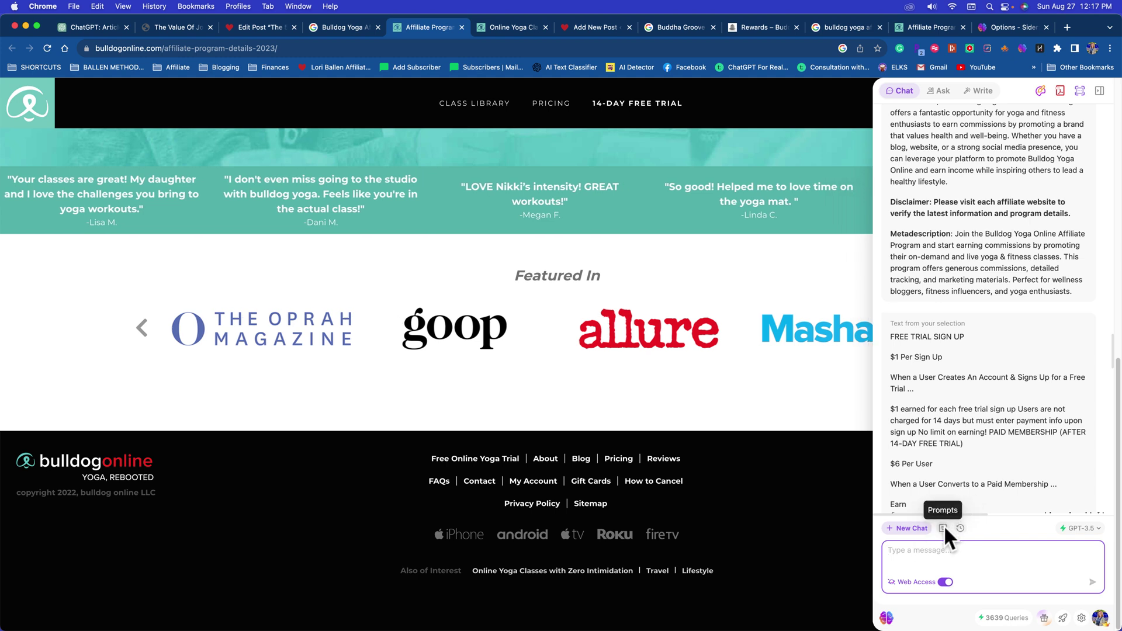
click(943, 527)
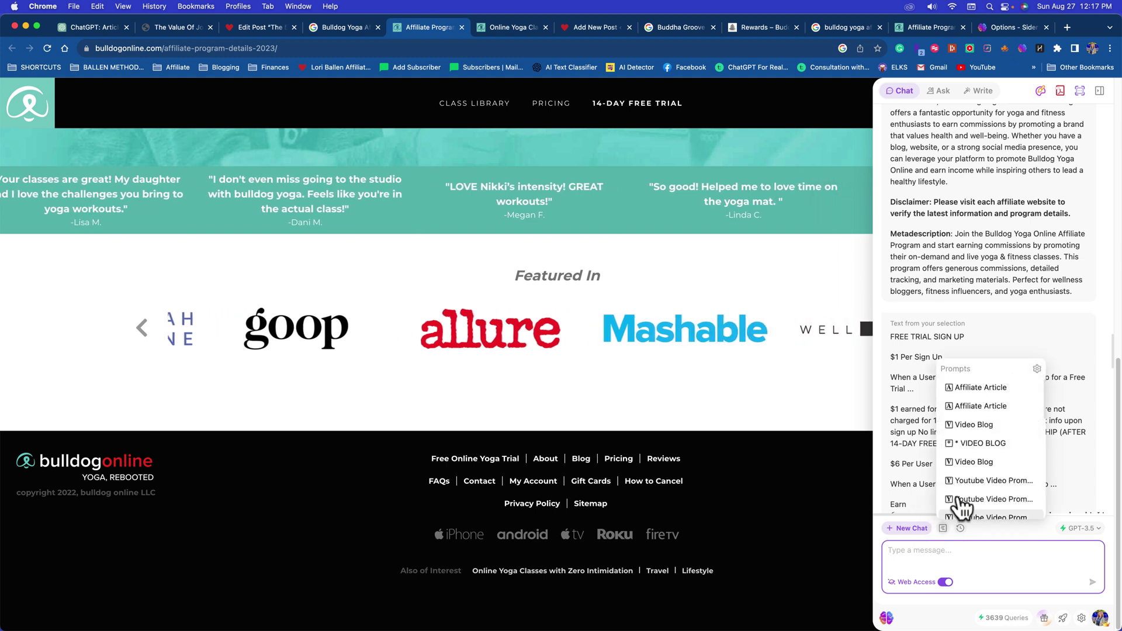
click(982, 389)
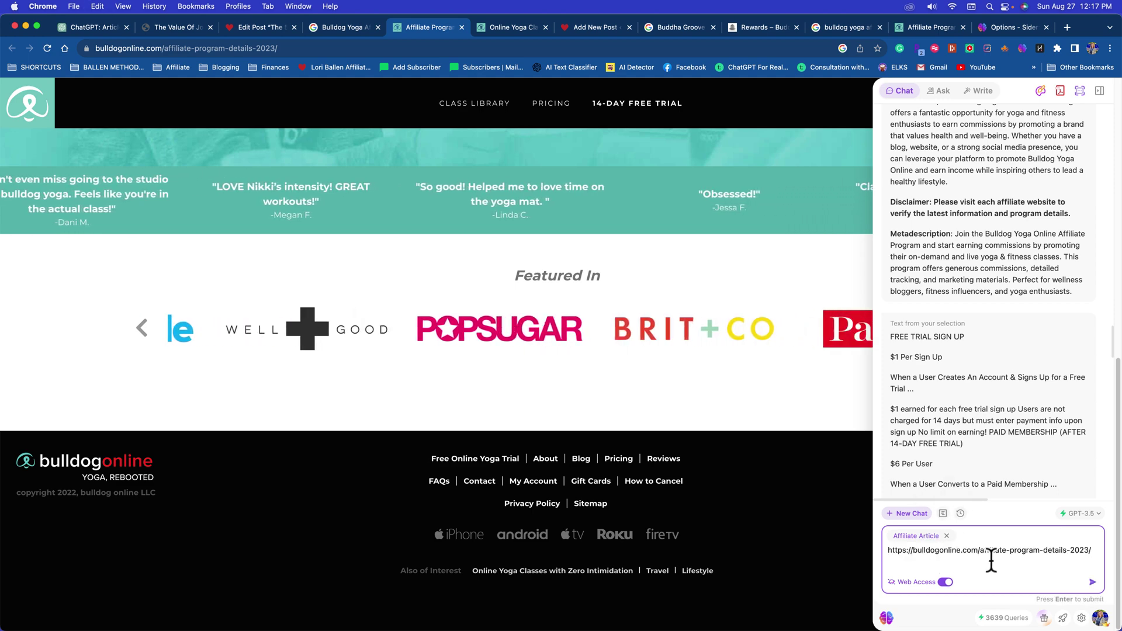
Submit the Affiliate Article prompt and review the Bulldog Yoga article's new About the Author bio.
key(Return)
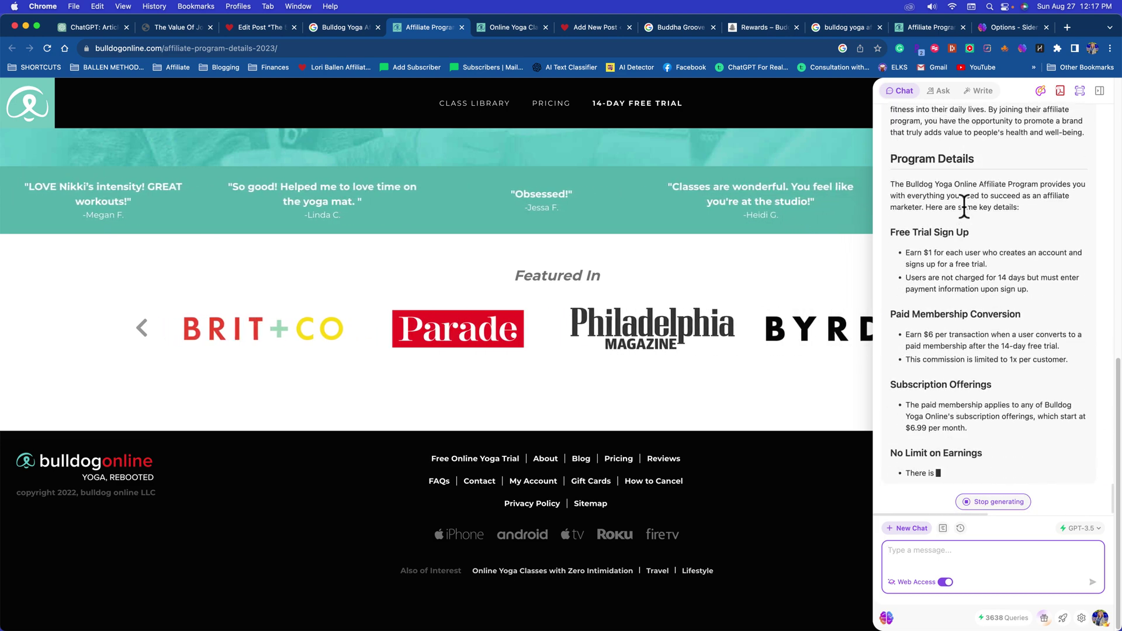
scroll(973, 216, up, 3)
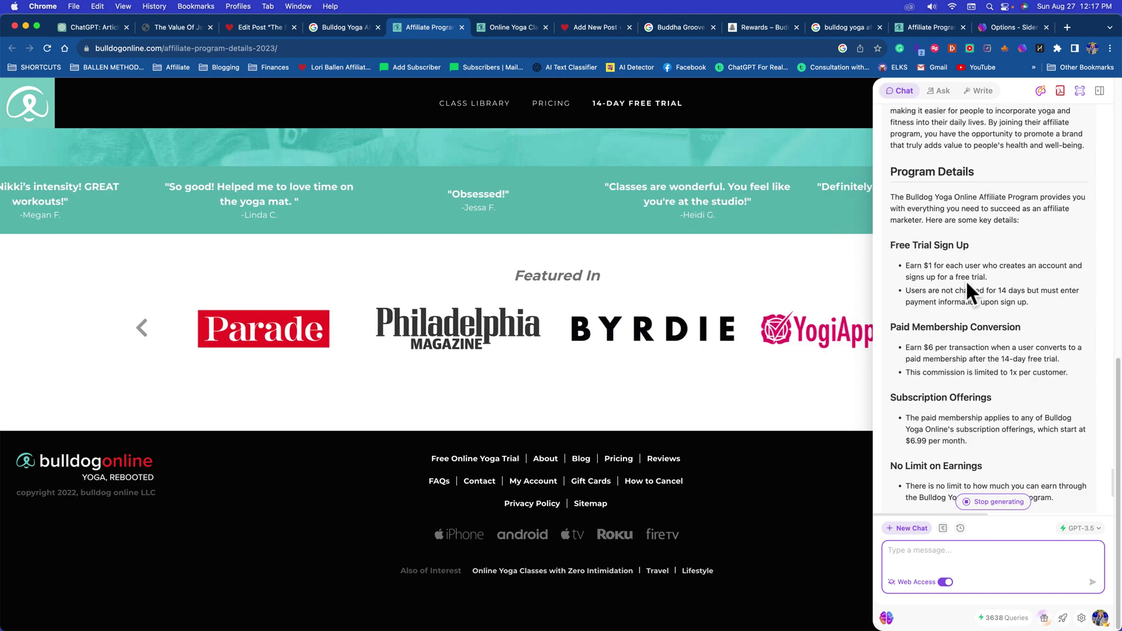
scroll(955, 353, down, 10)
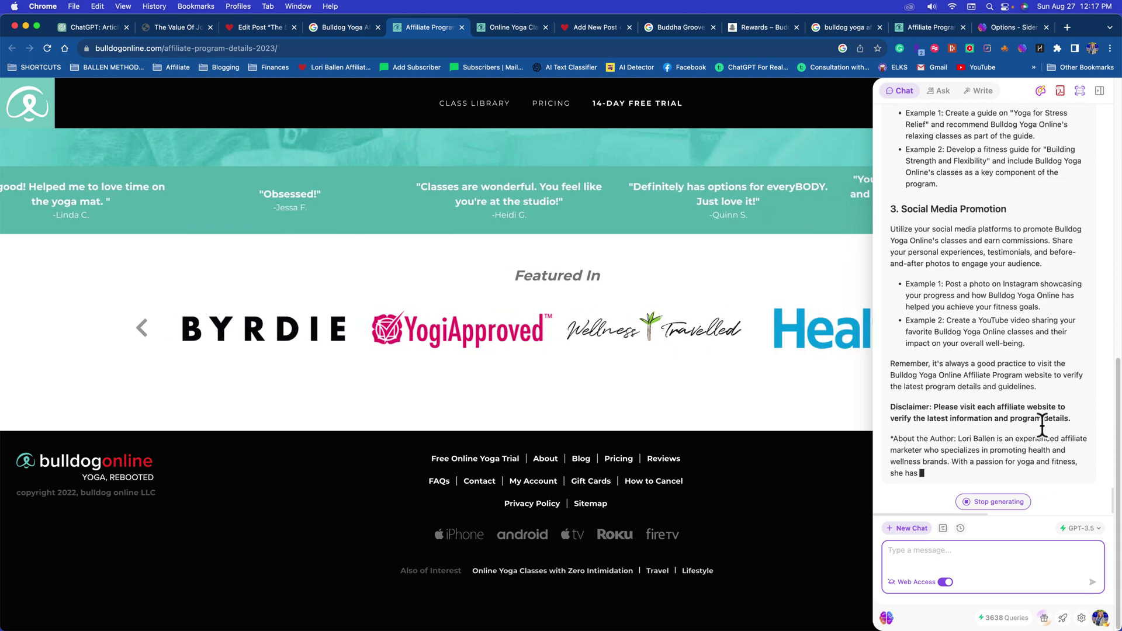
scroll(937, 378, up, 1)
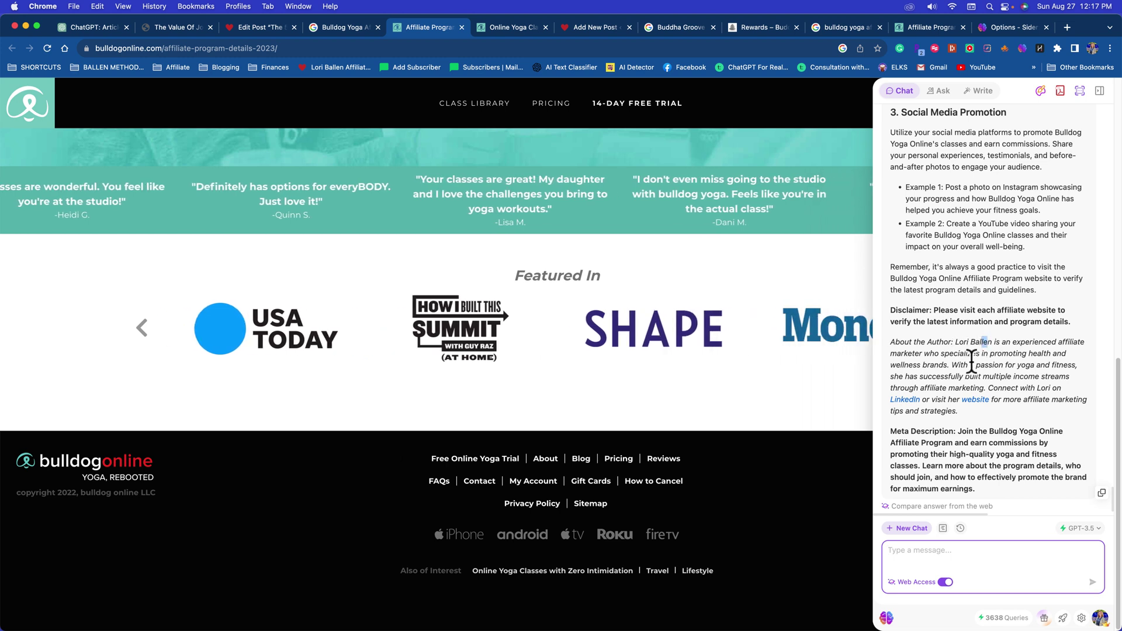
click(924, 354)
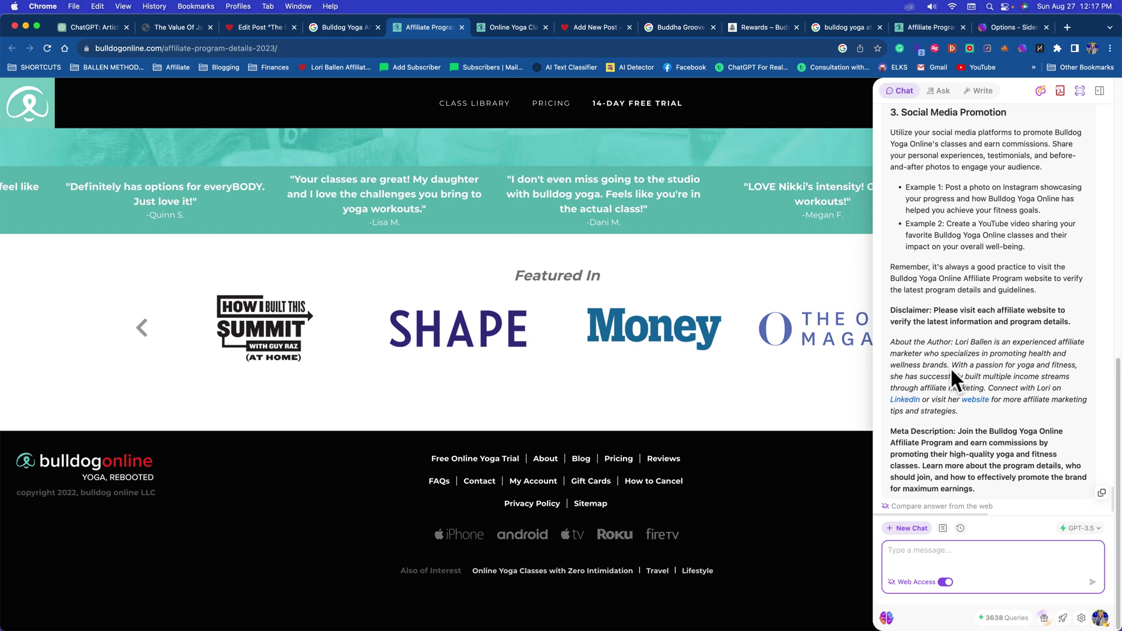
drag(904, 359, 878, 368)
click(1013, 369)
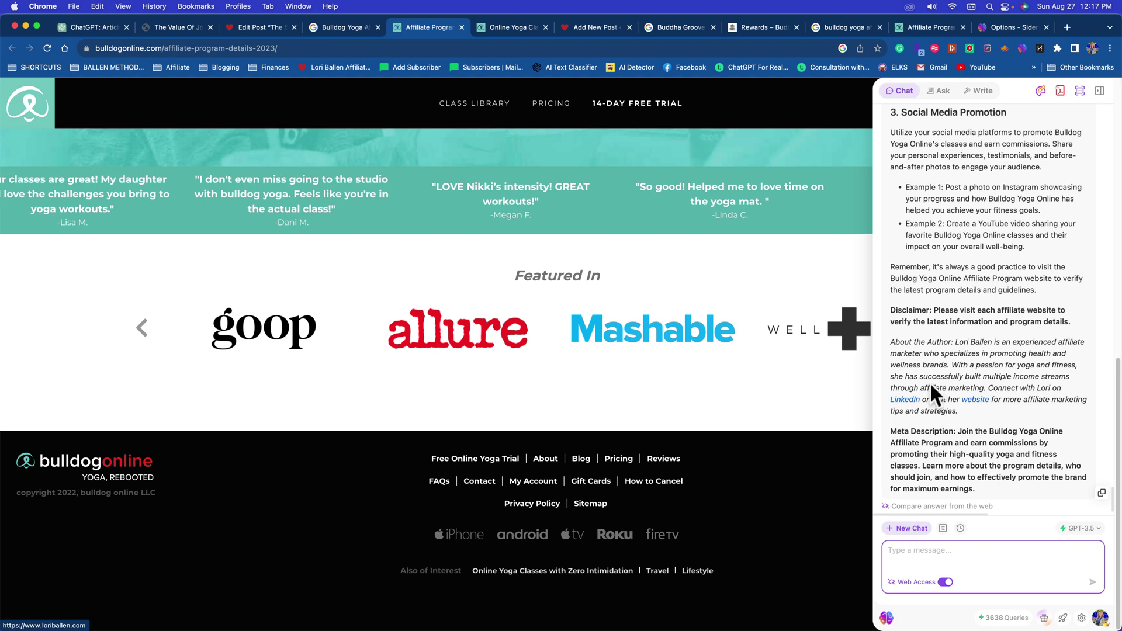
scroll(922, 392, down, 1)
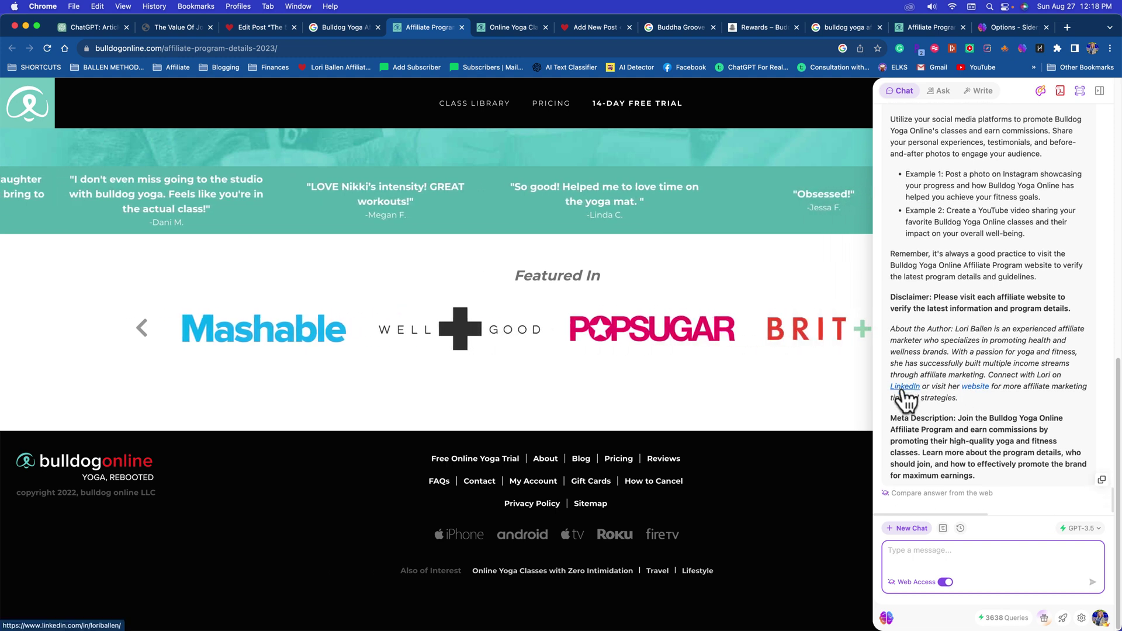
Test the bio's LinkedIn and website links, then close the website tab.
click(904, 388)
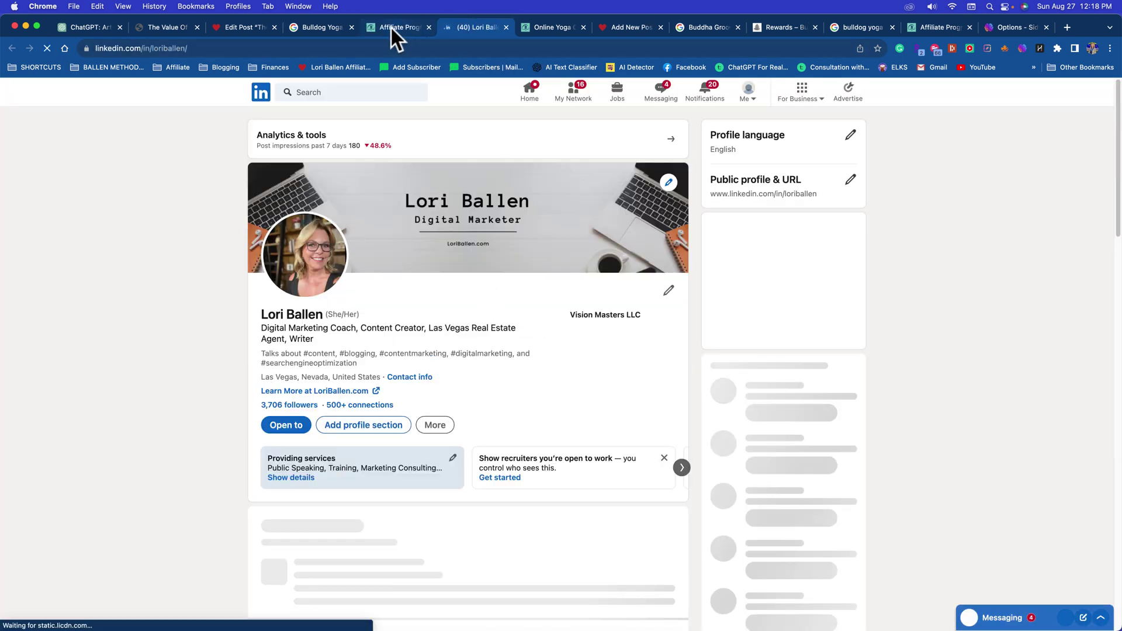
click(393, 28)
click(982, 386)
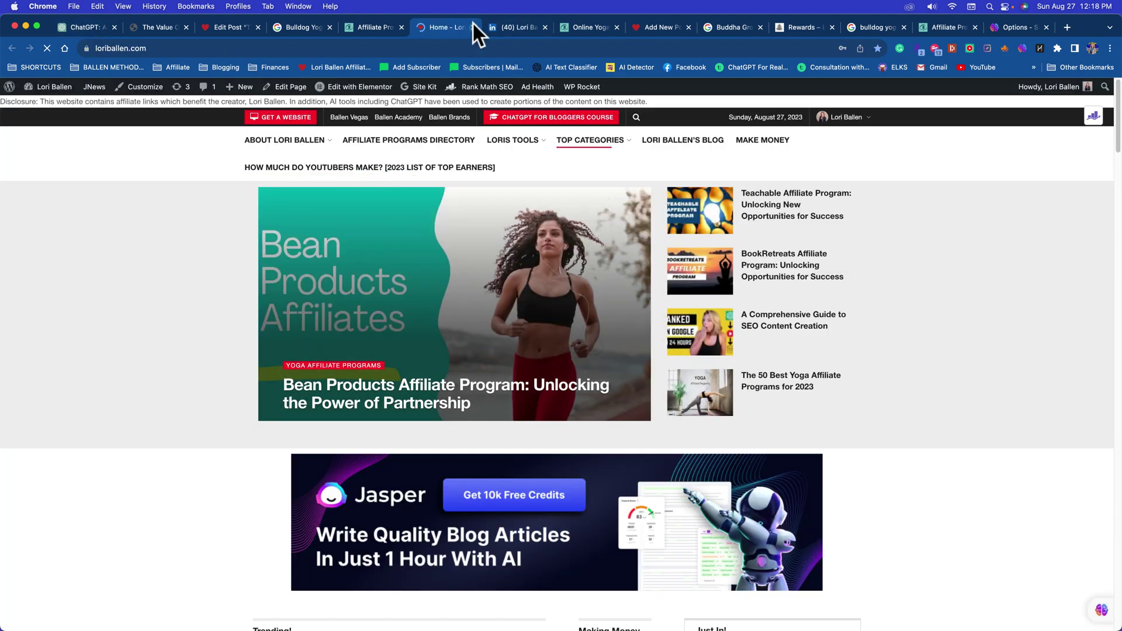
click(472, 27)
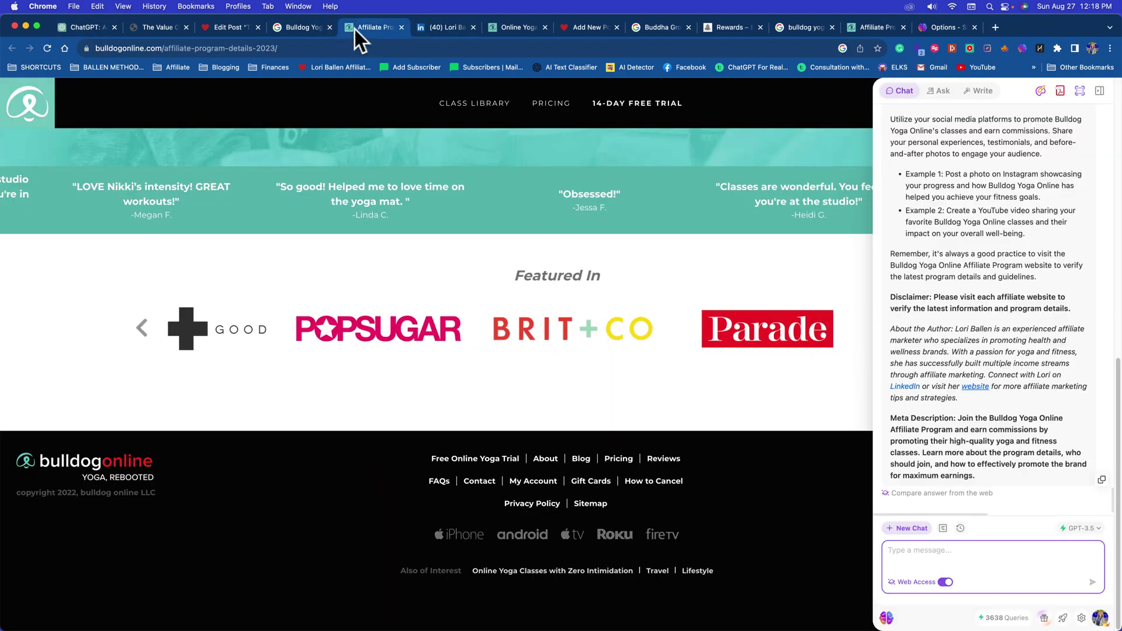
Select the About the Author paragraph in the generated article.
scroll(965, 403, down, 1)
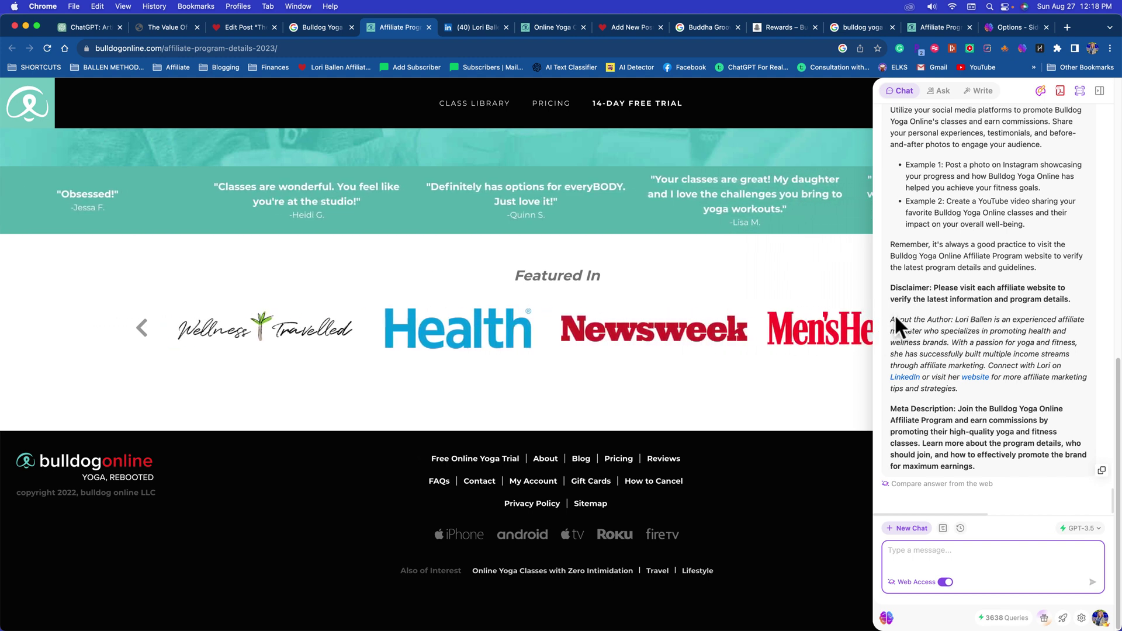
drag(913, 325, 995, 393)
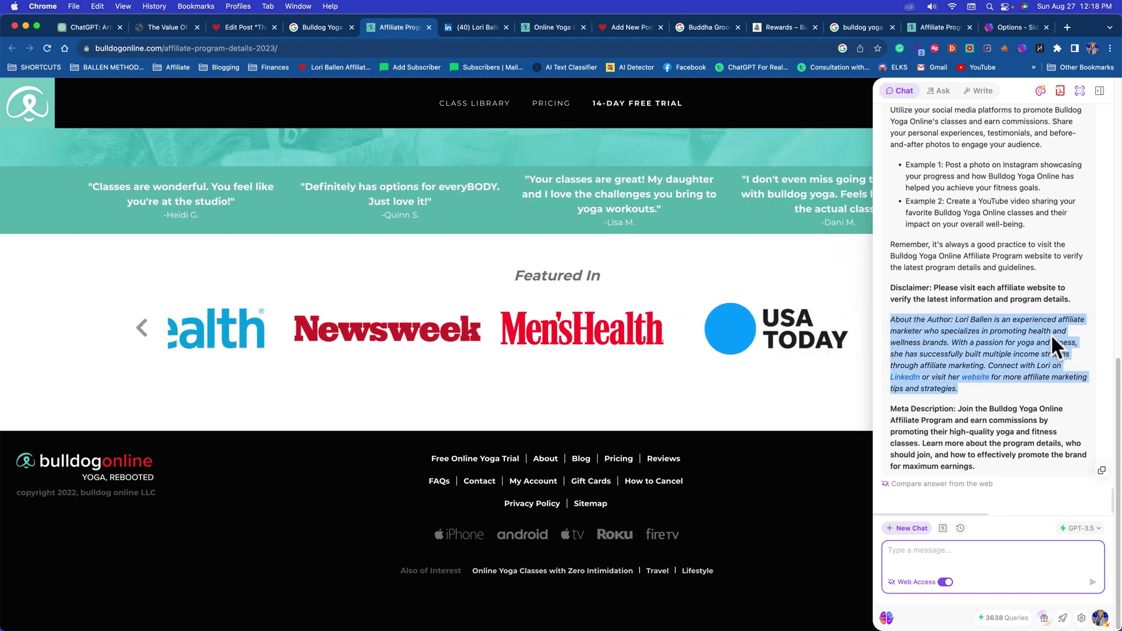
scroll(986, 369, up, 15)
scroll(984, 366, up, 10)
scroll(976, 367, down, 15)
scroll(984, 375, down, 5)
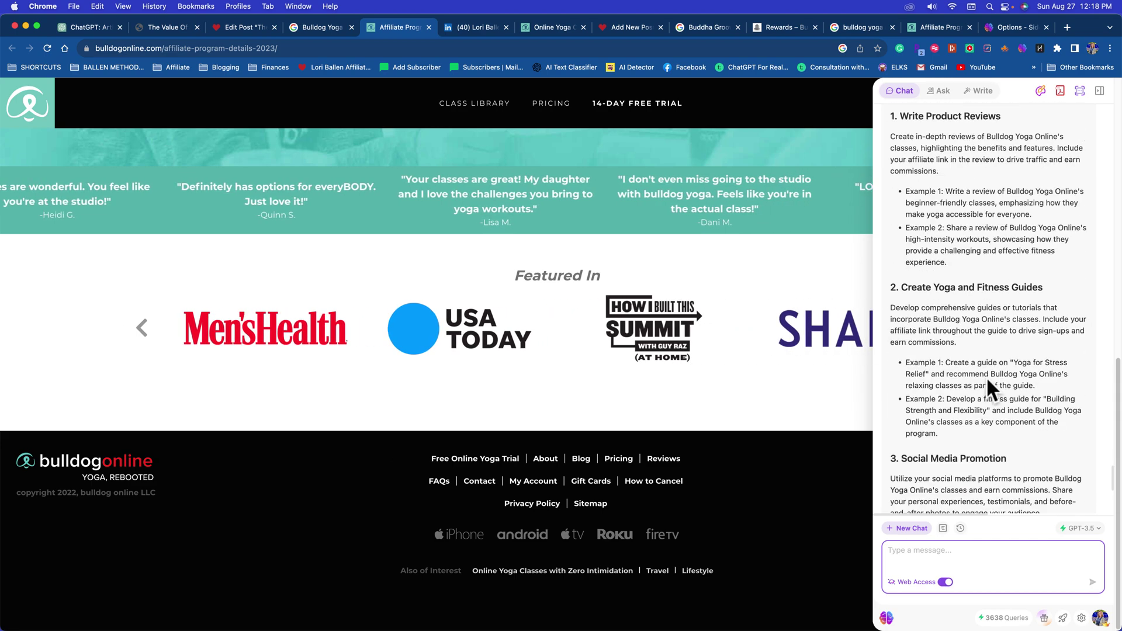
scroll(988, 329, down, 4)
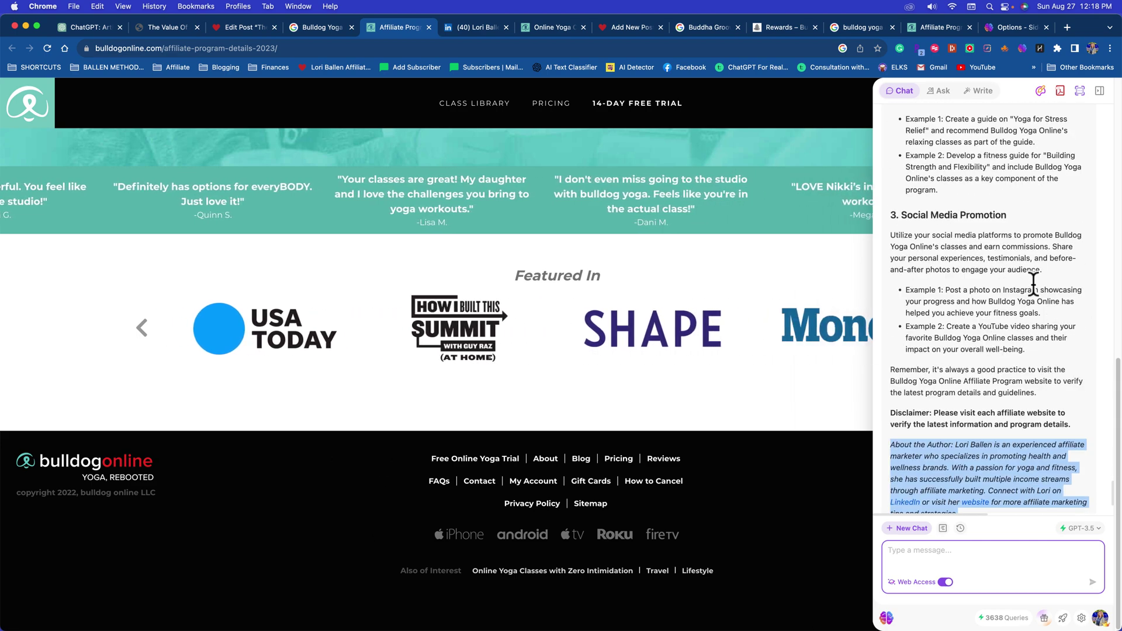
Switch to the WordPress editor tab holding the 'Join Our Affiliate Program and Earn Big!' draft.
click(605, 28)
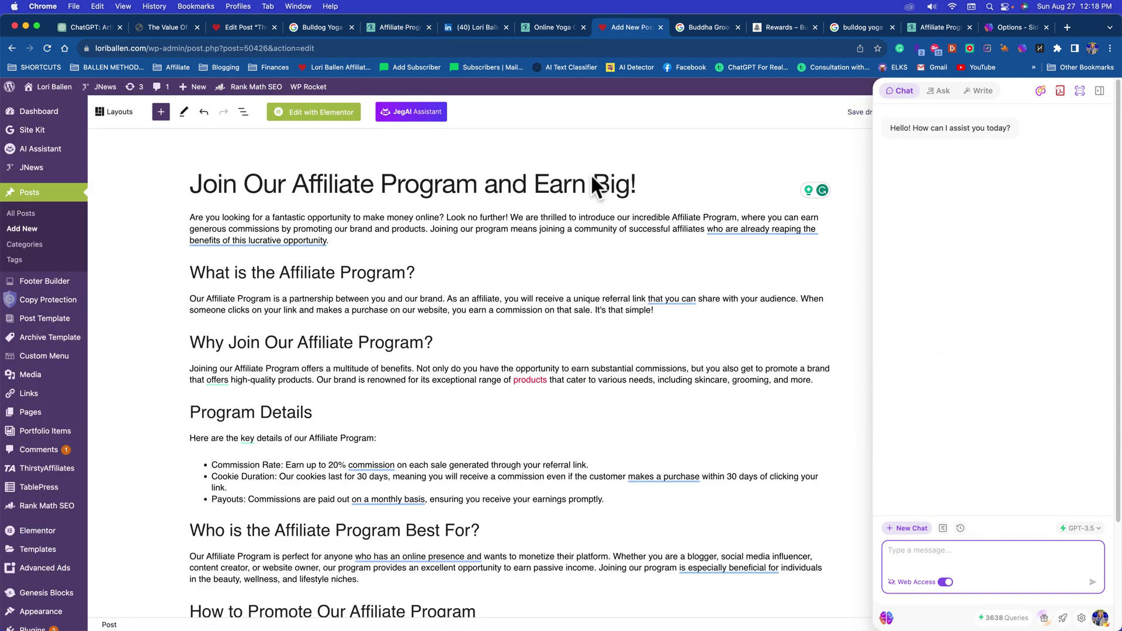